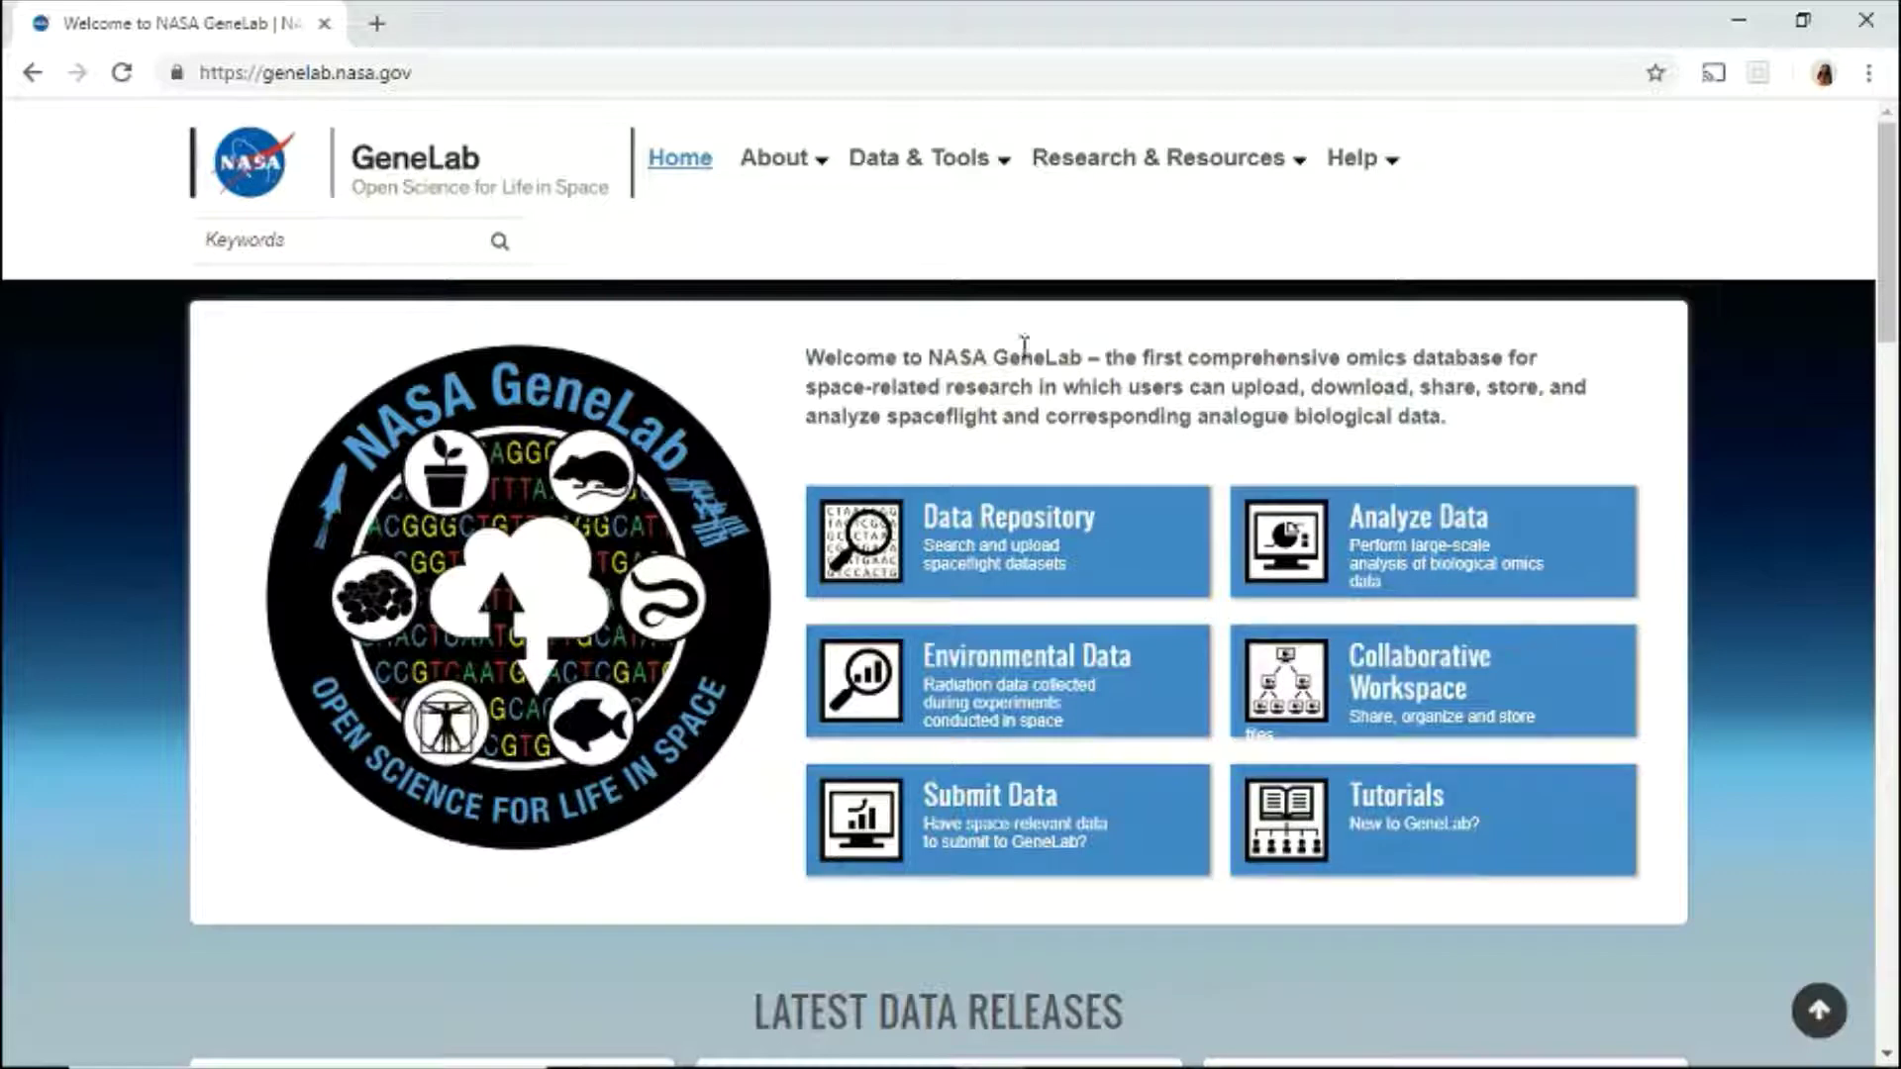
Open the Data Repository and go to the GeneLab data system home page.
mouse_move(792, 179)
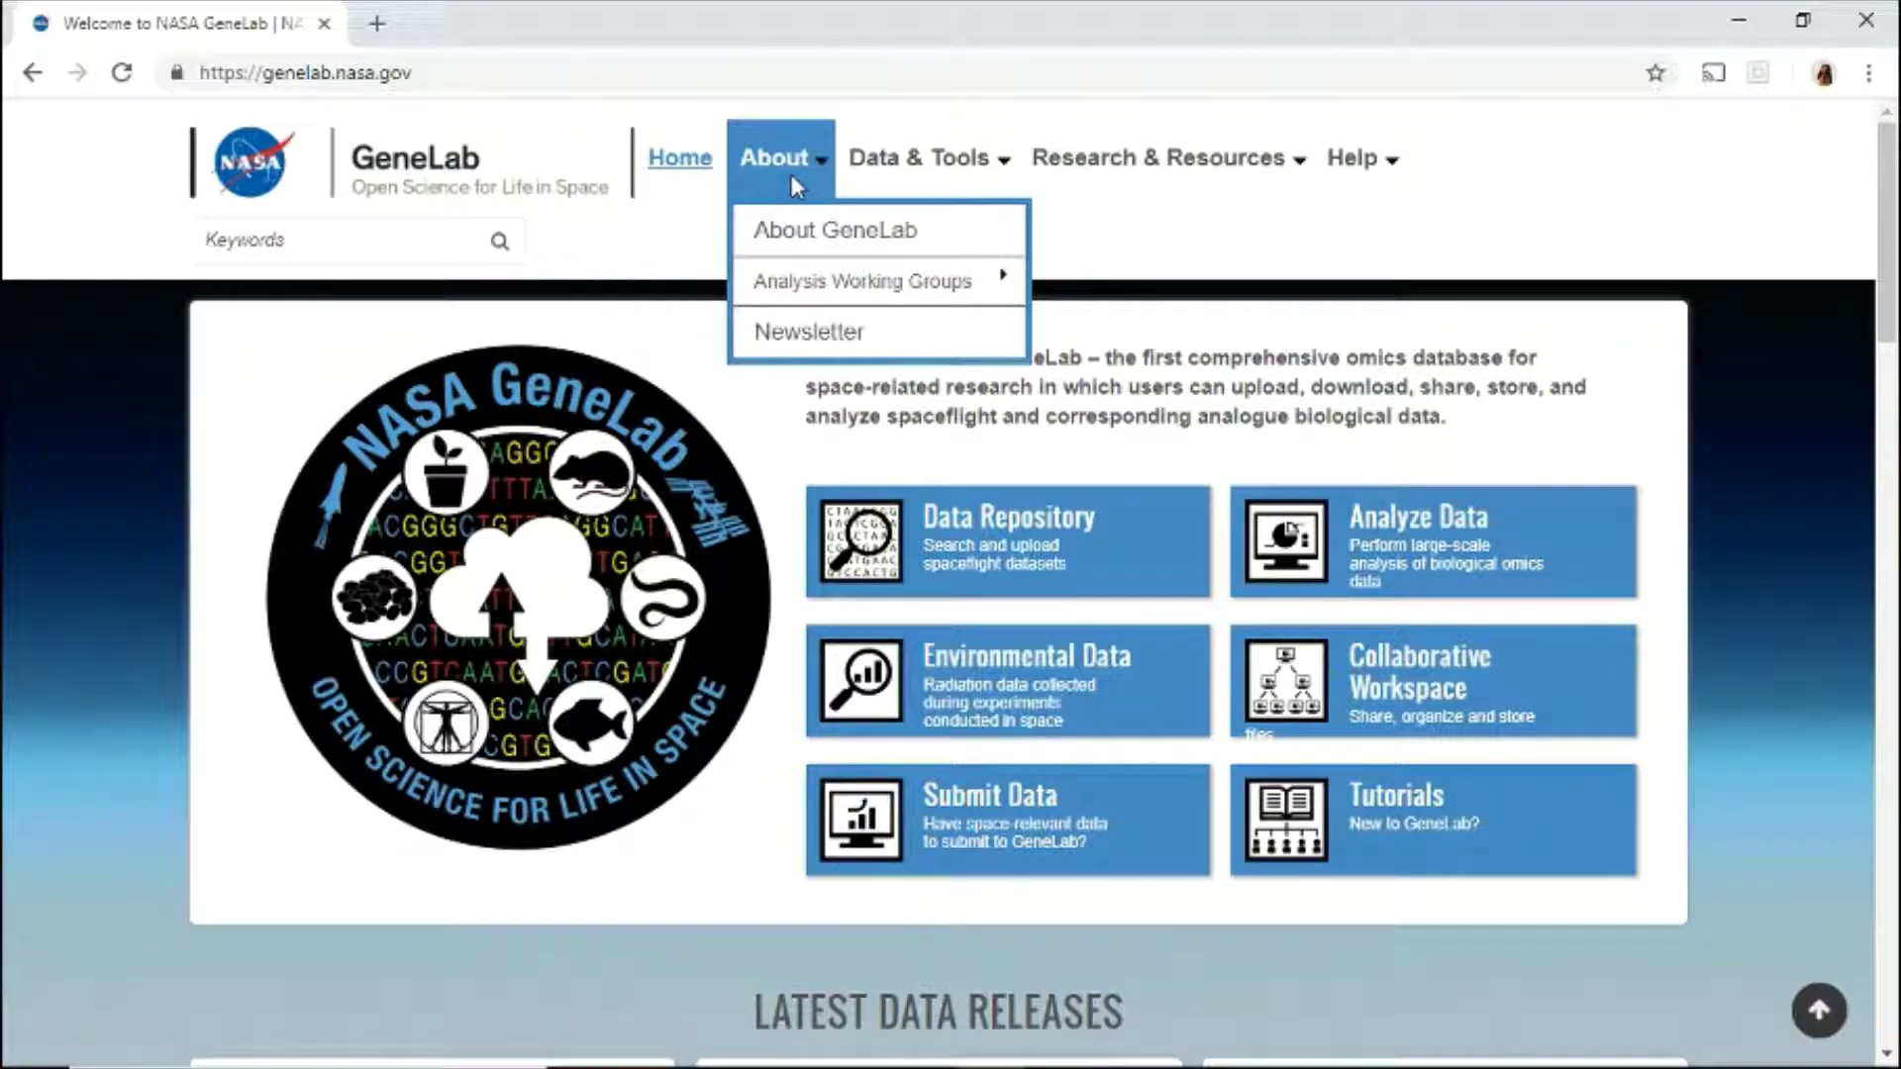
mouse_move(851, 176)
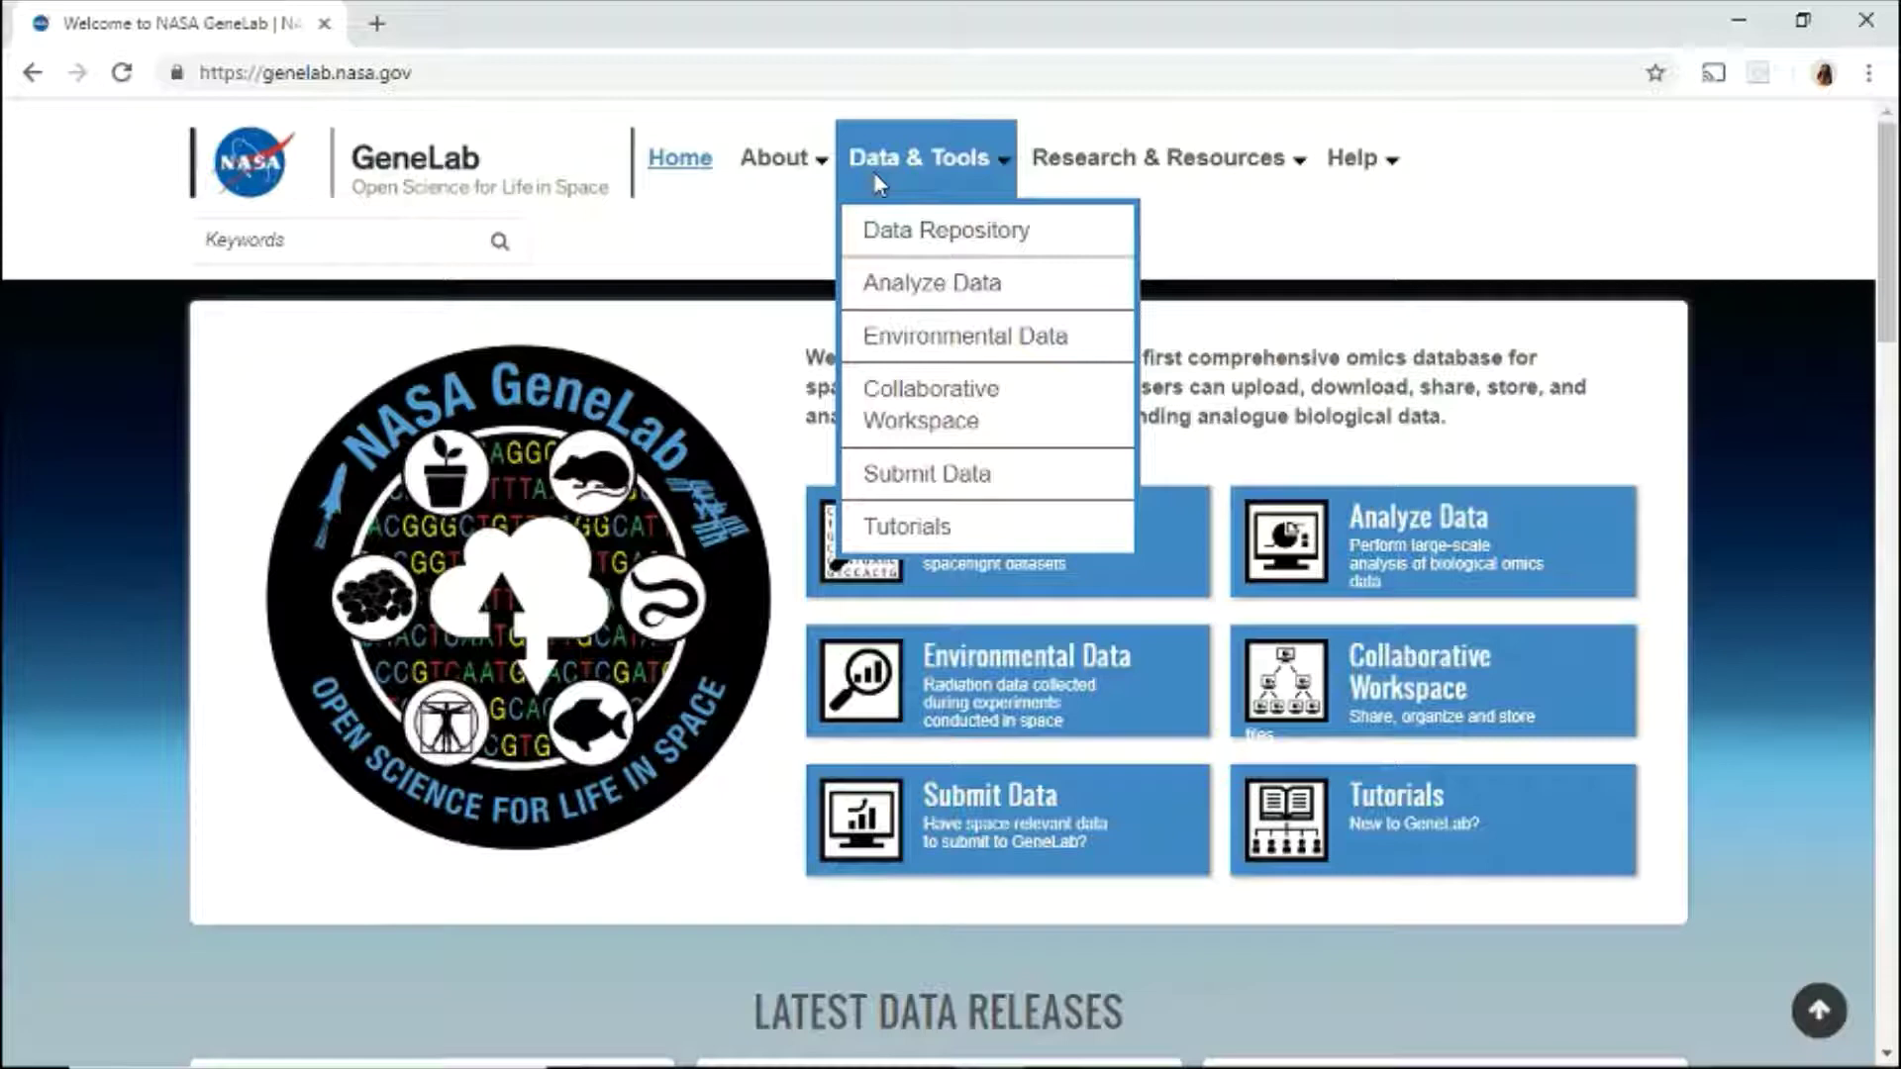
mouse_move(1114, 191)
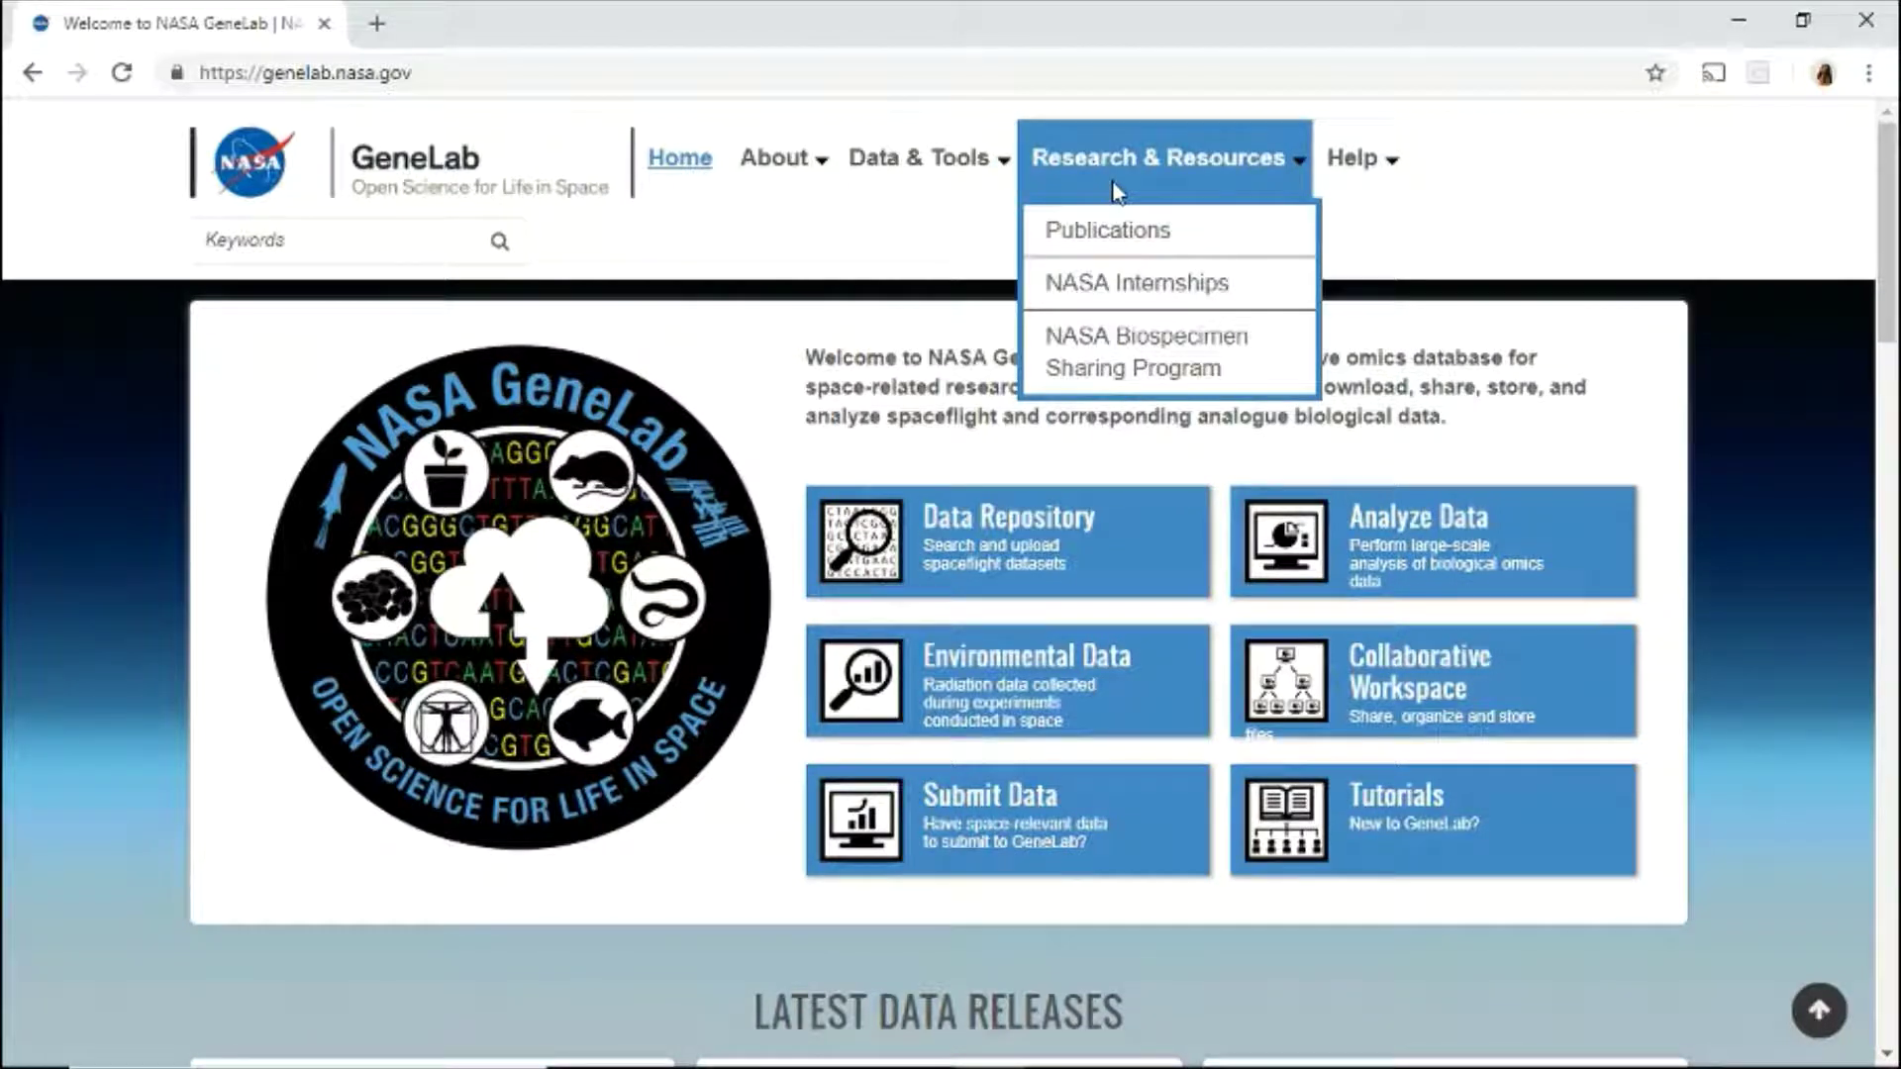
mouse_move(1326, 198)
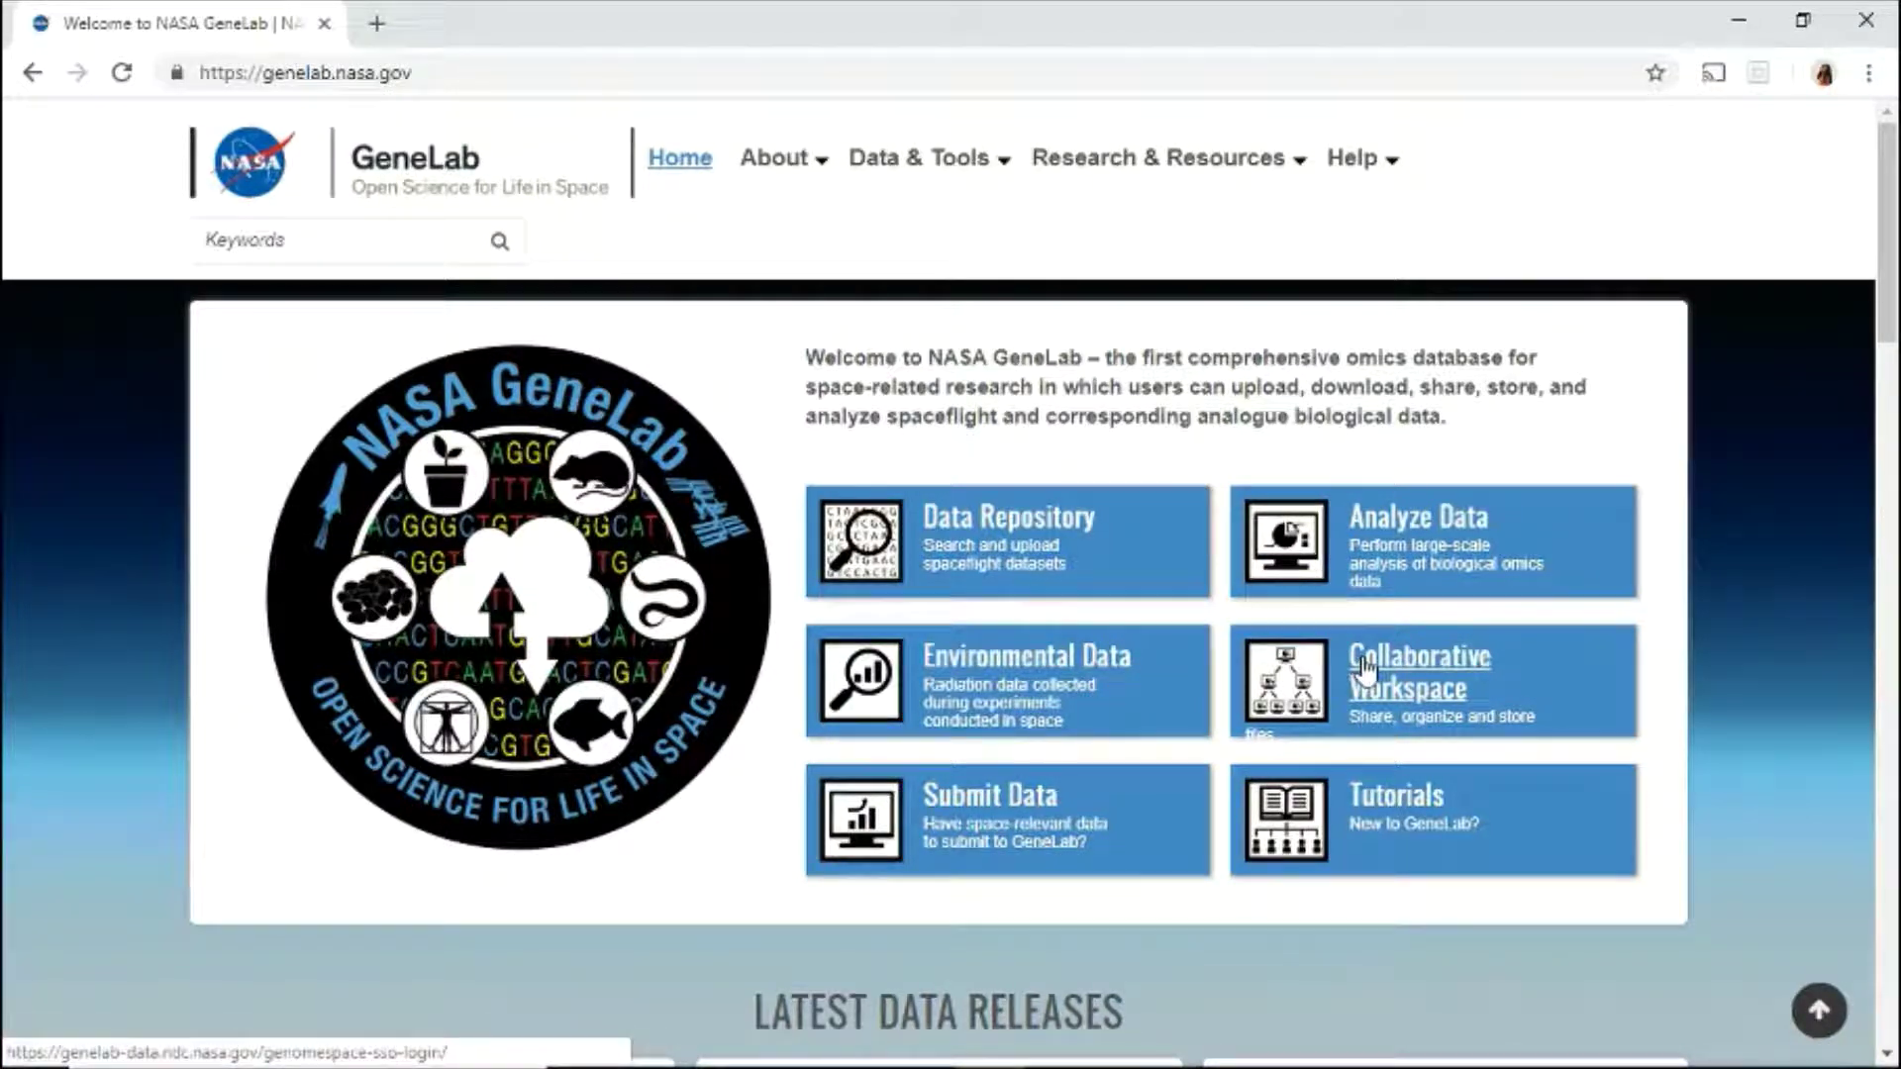
left_click_drag(1884, 297, 1843, 282)
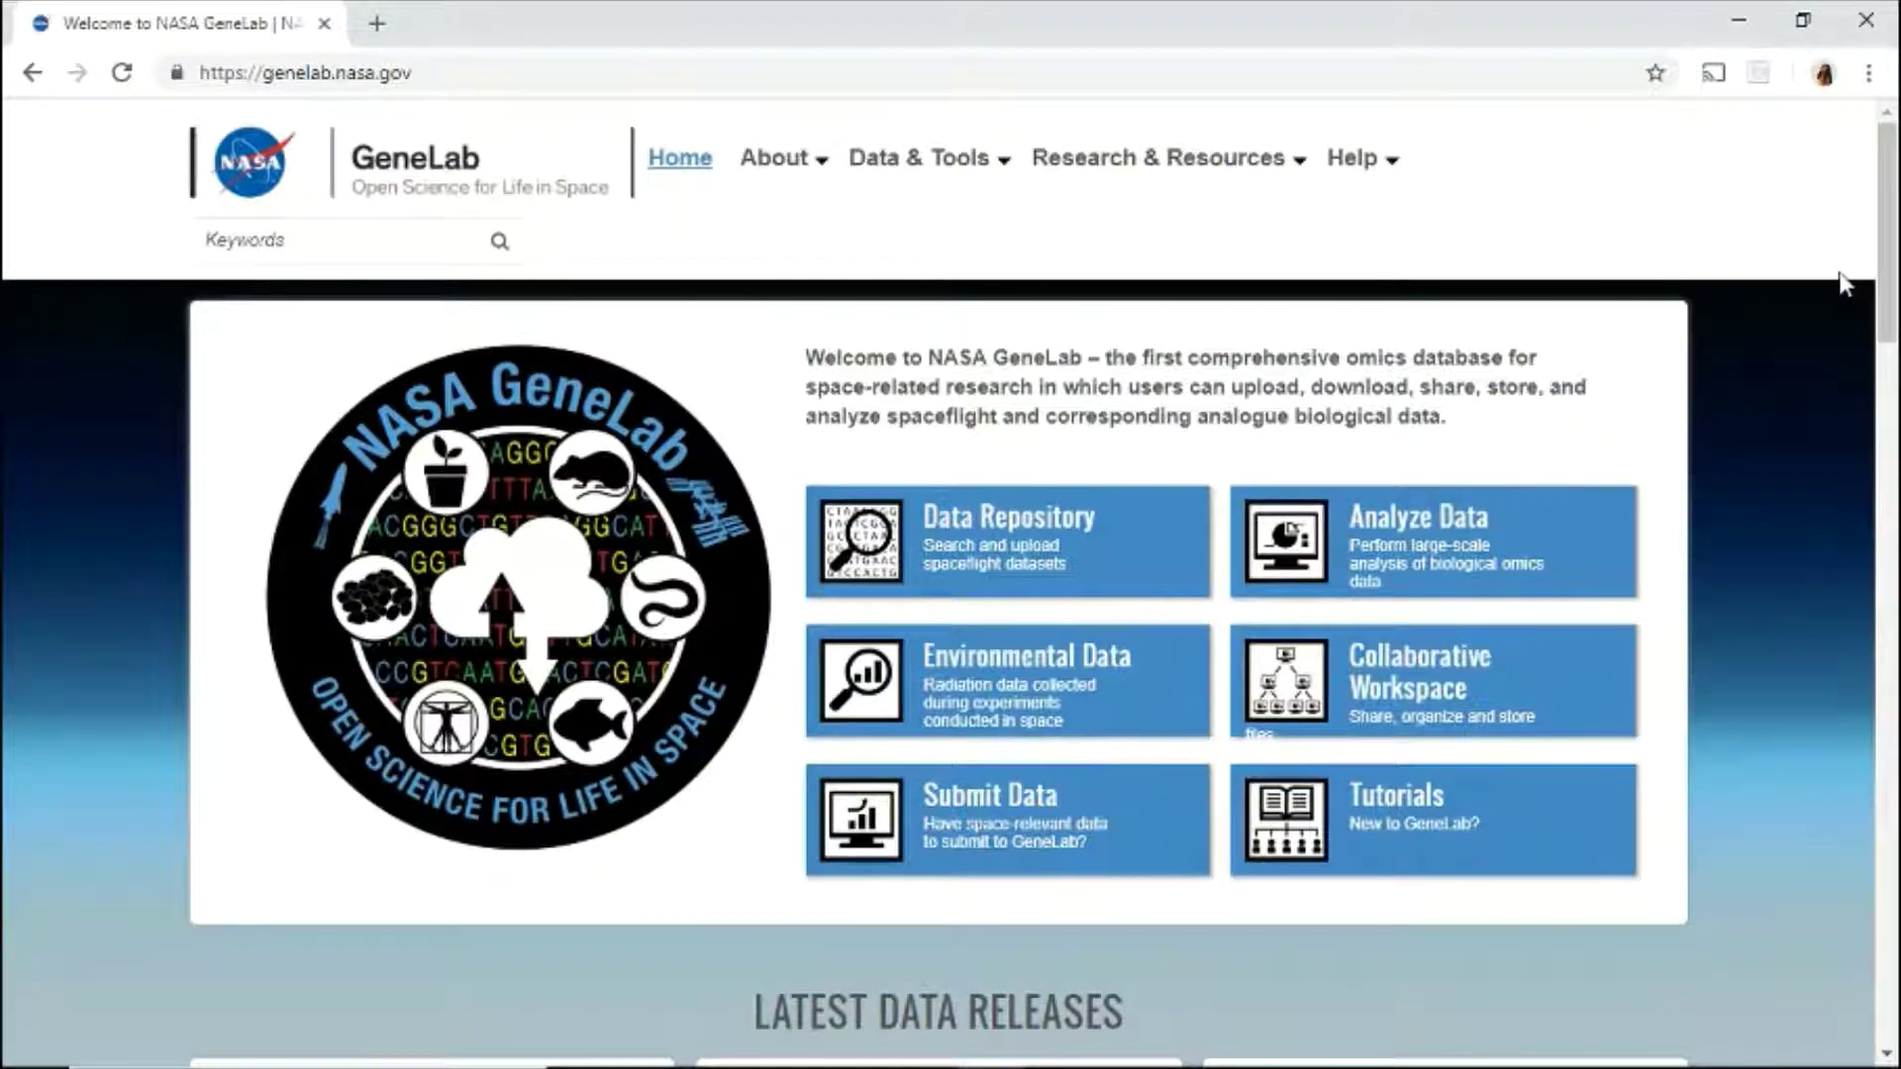
left_click(1011, 528)
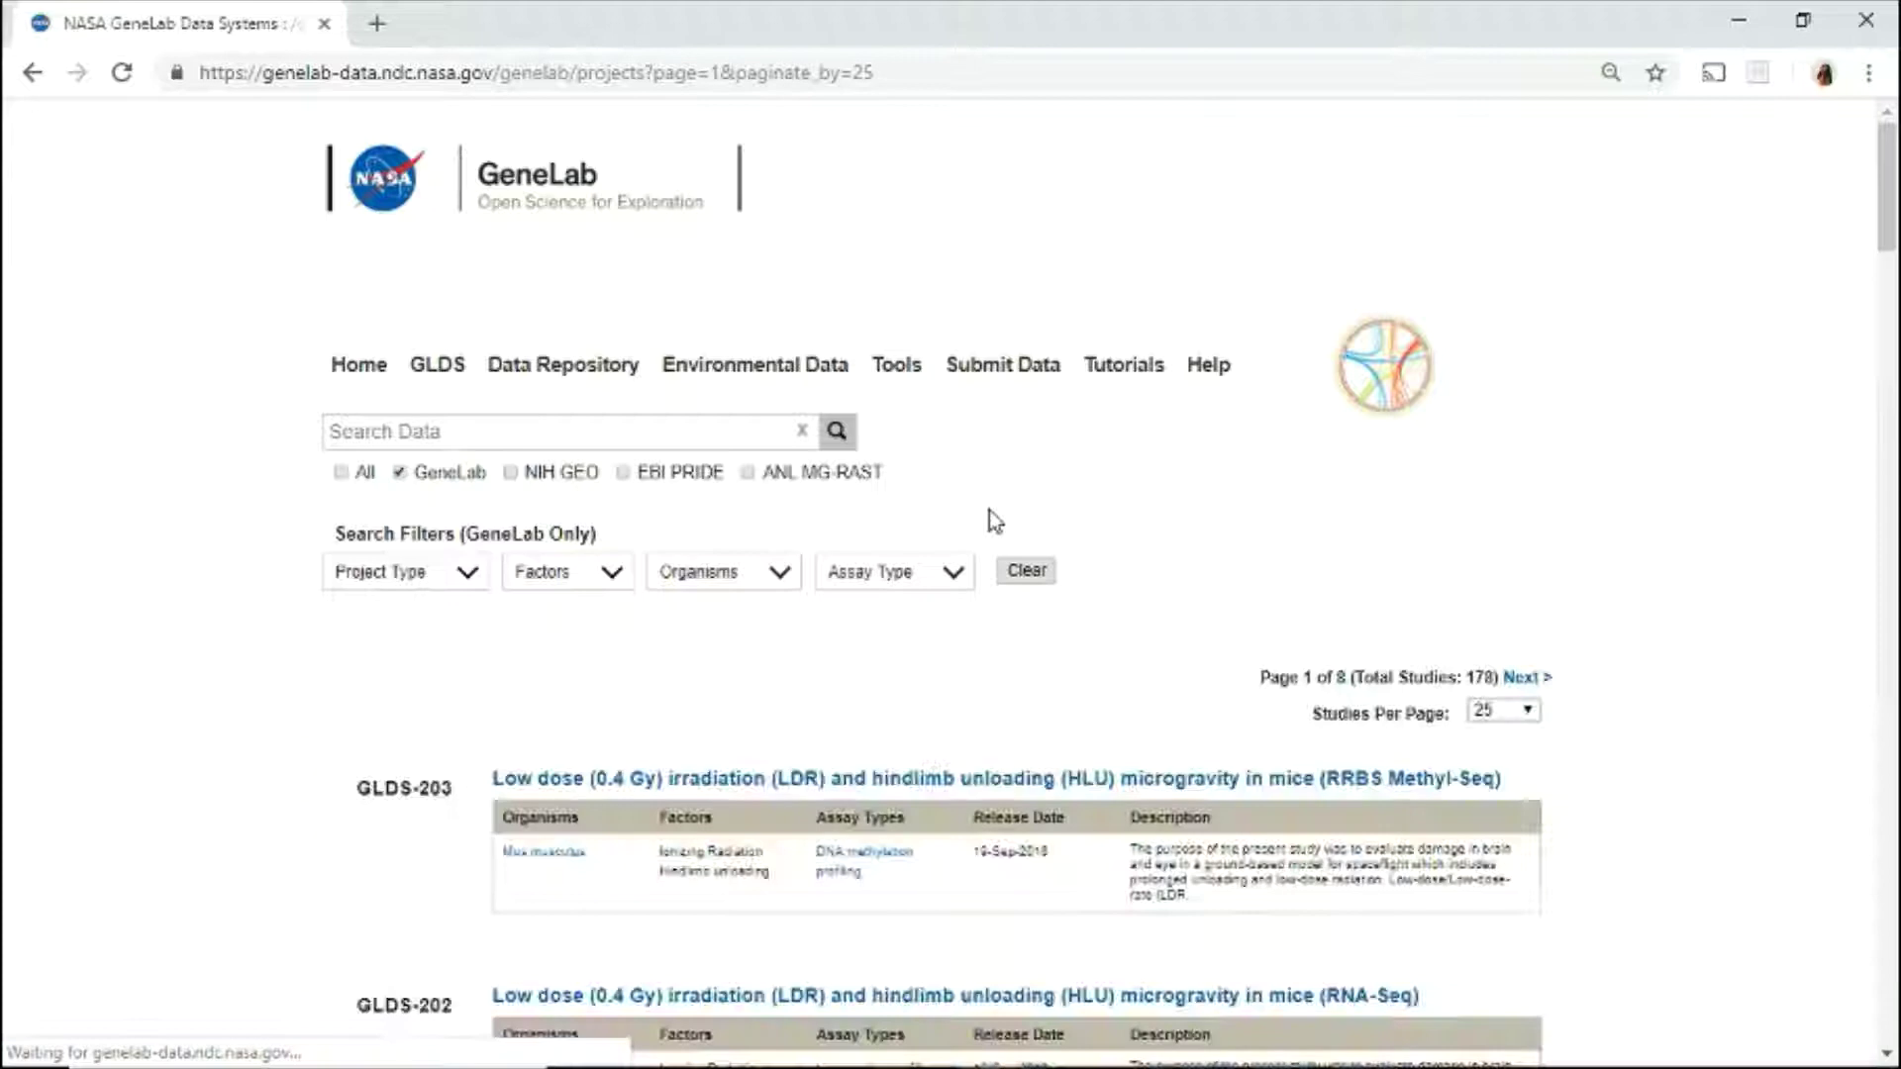
left_click(434, 377)
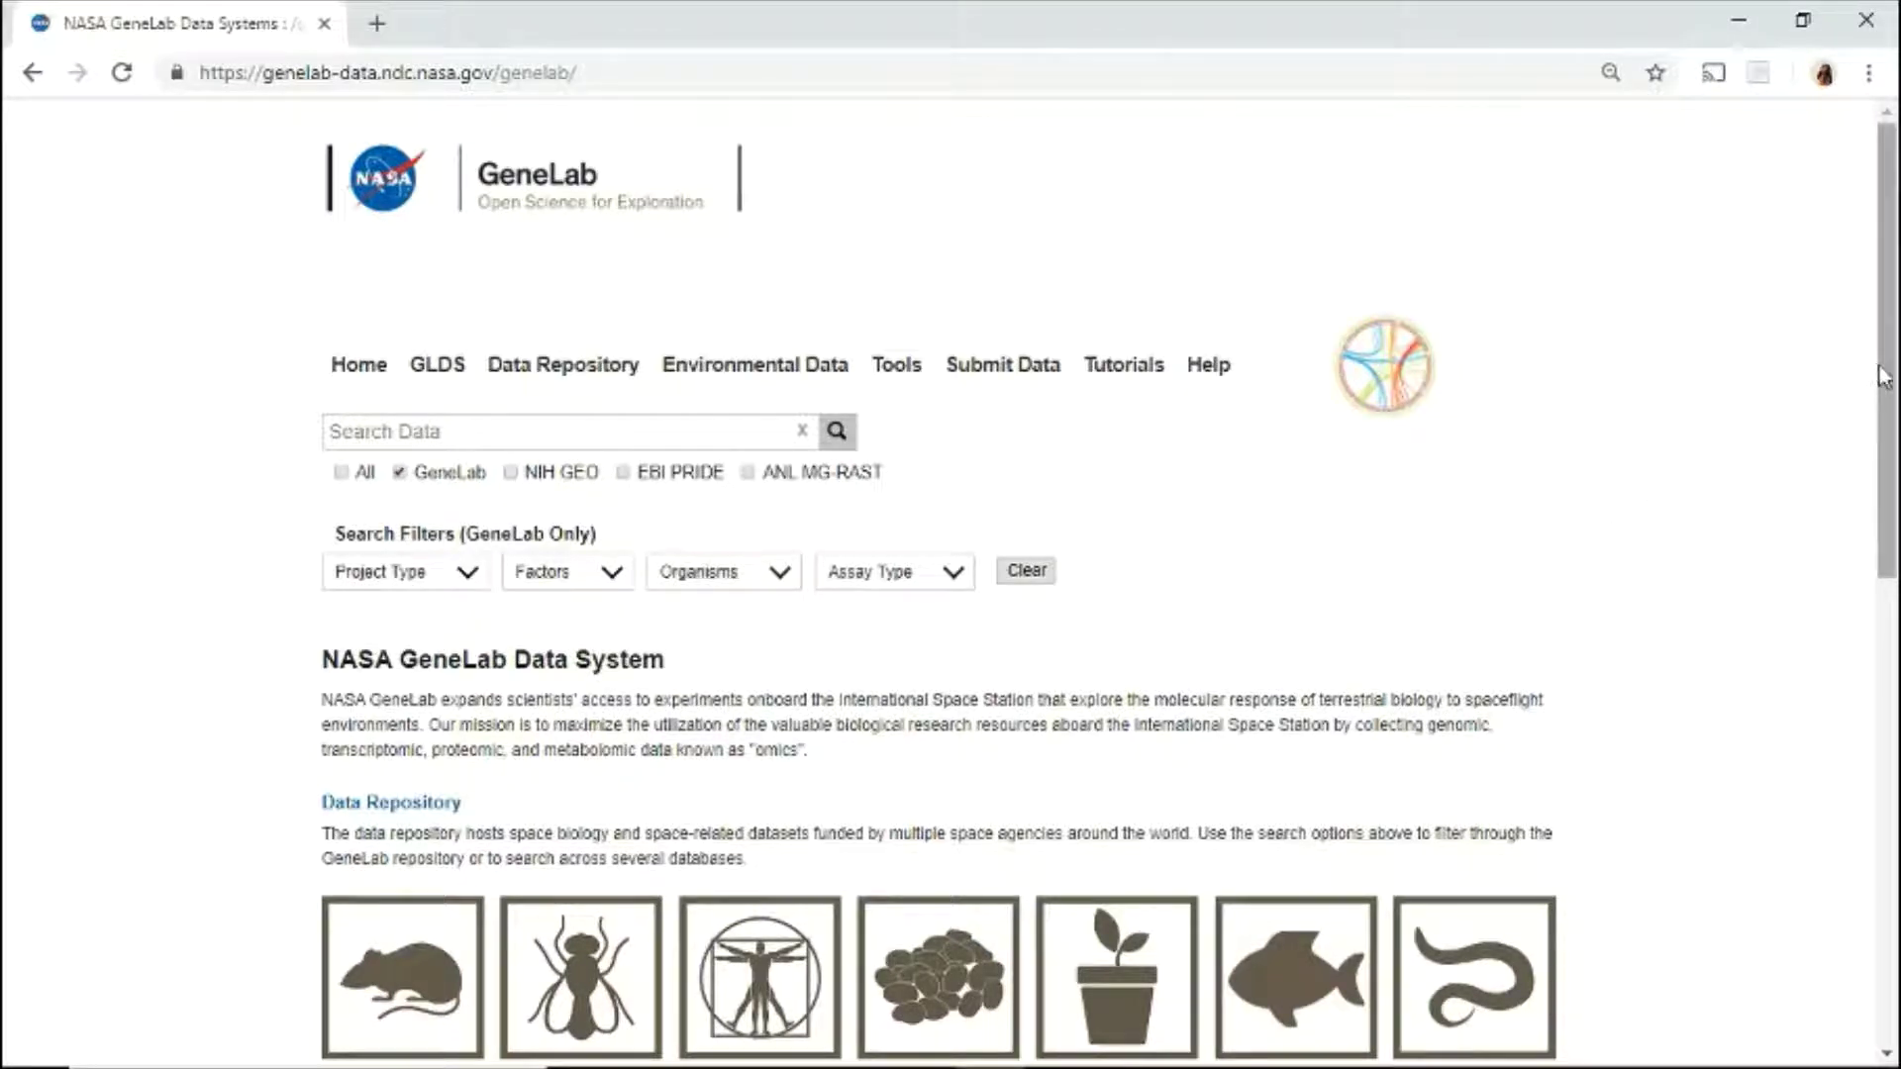
Browse the list of all studies, then view the environmental radiation data page.
mouse_move(1884, 378)
left_mouse_down()
mouse_move(1868, 633)
mouse_move(1886, 352)
left_mouse_up()
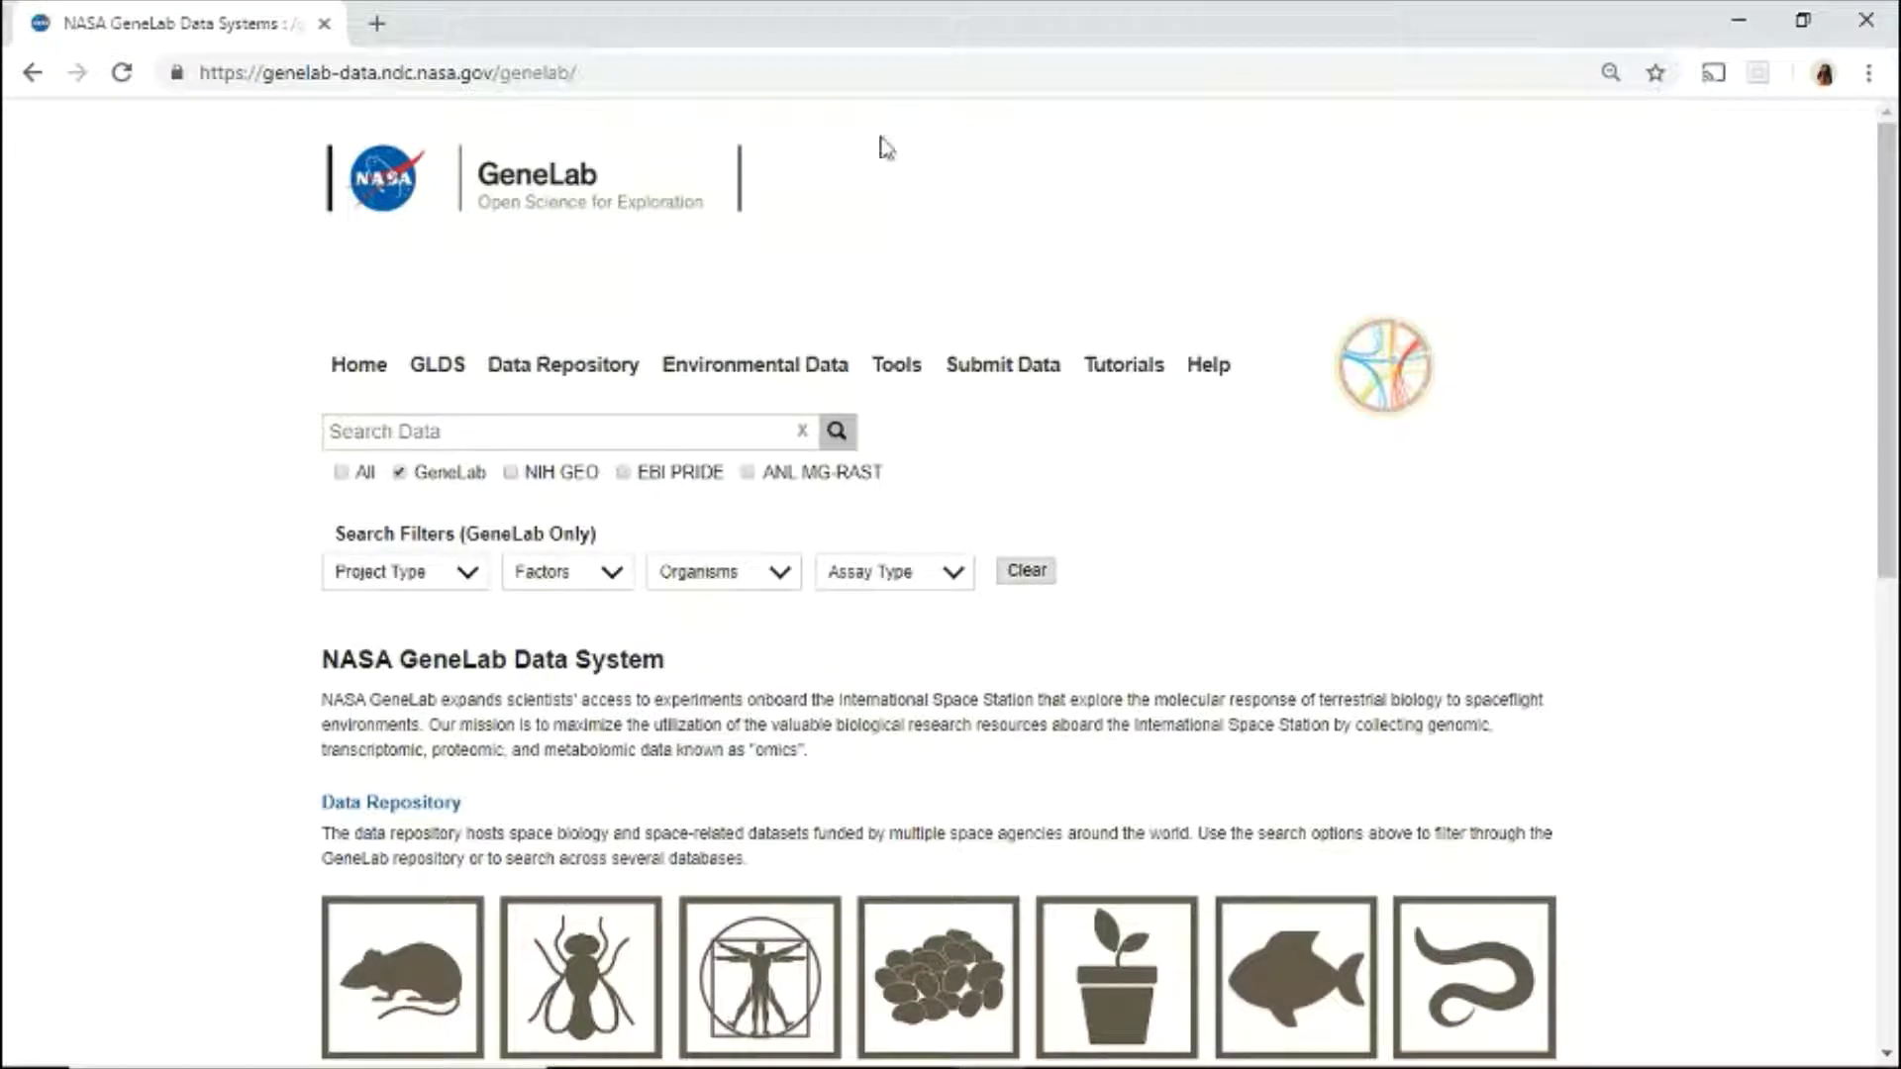
left_click(570, 382)
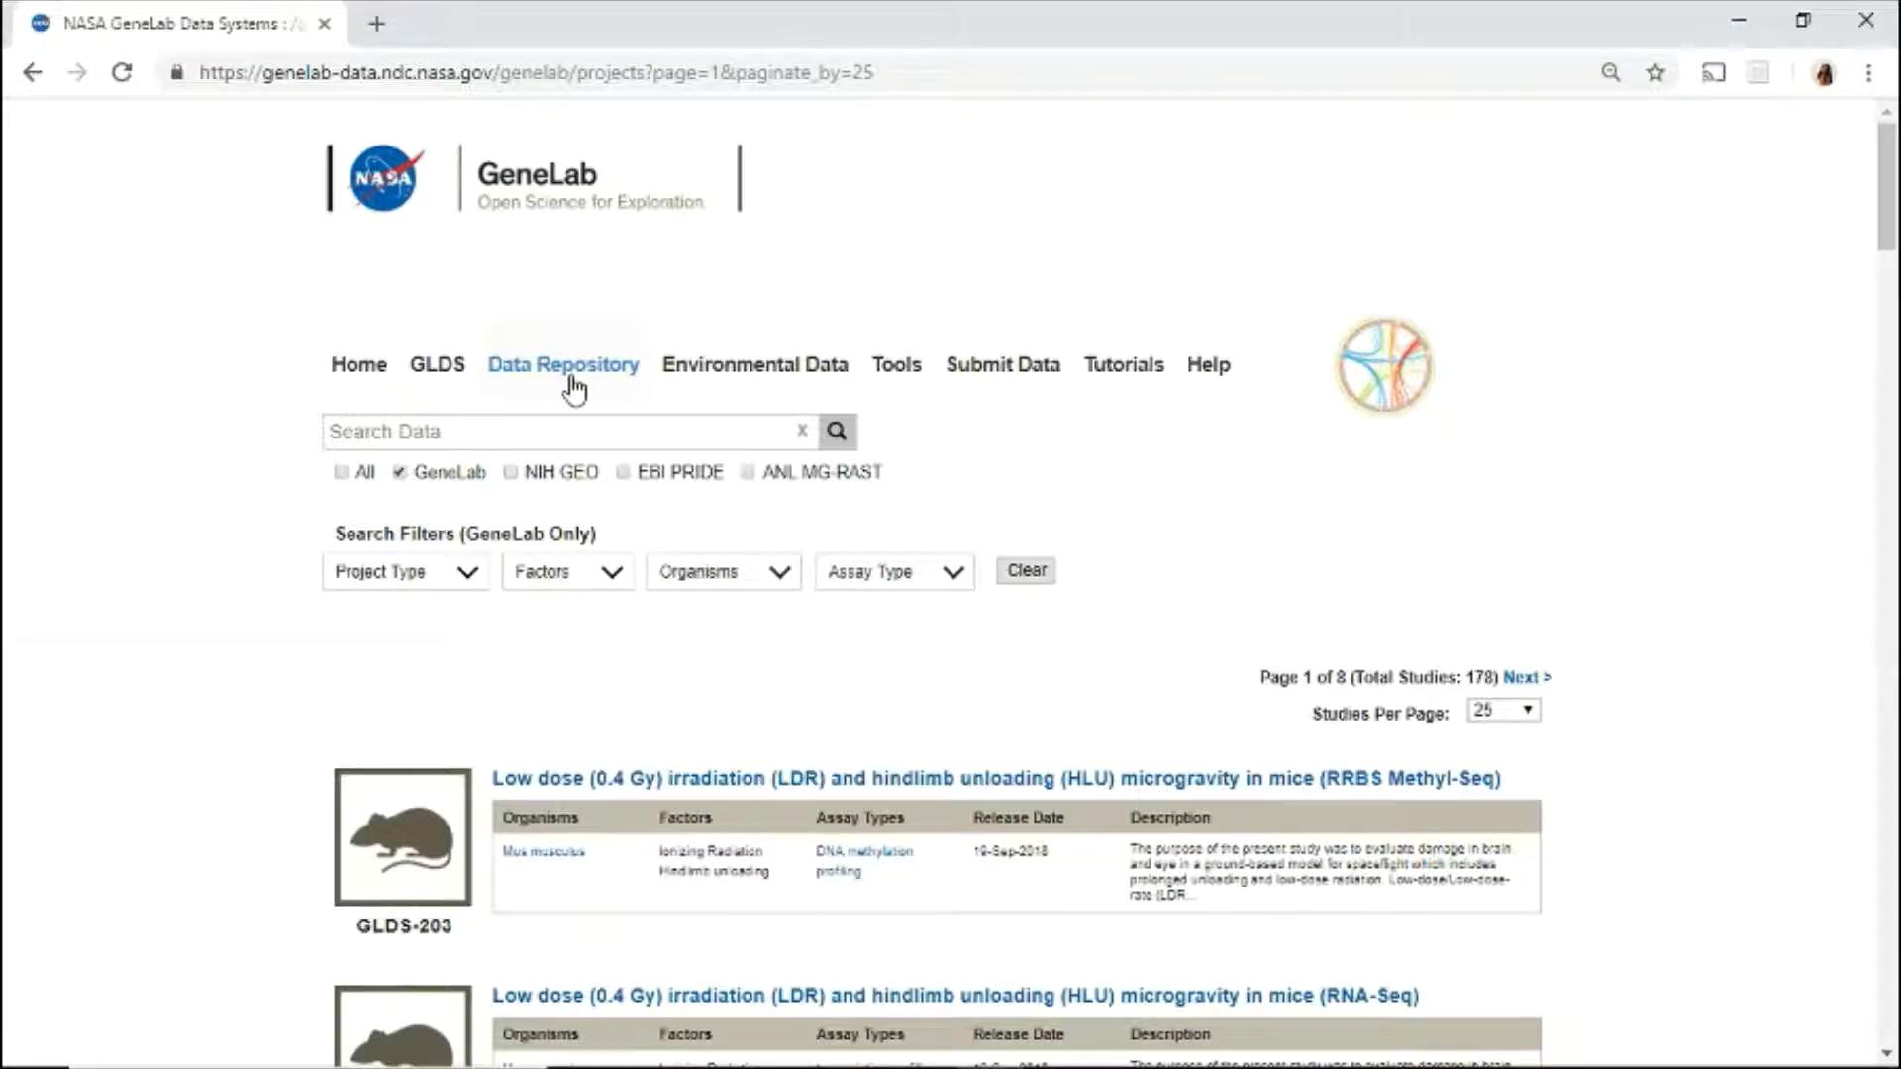
left_click(746, 377)
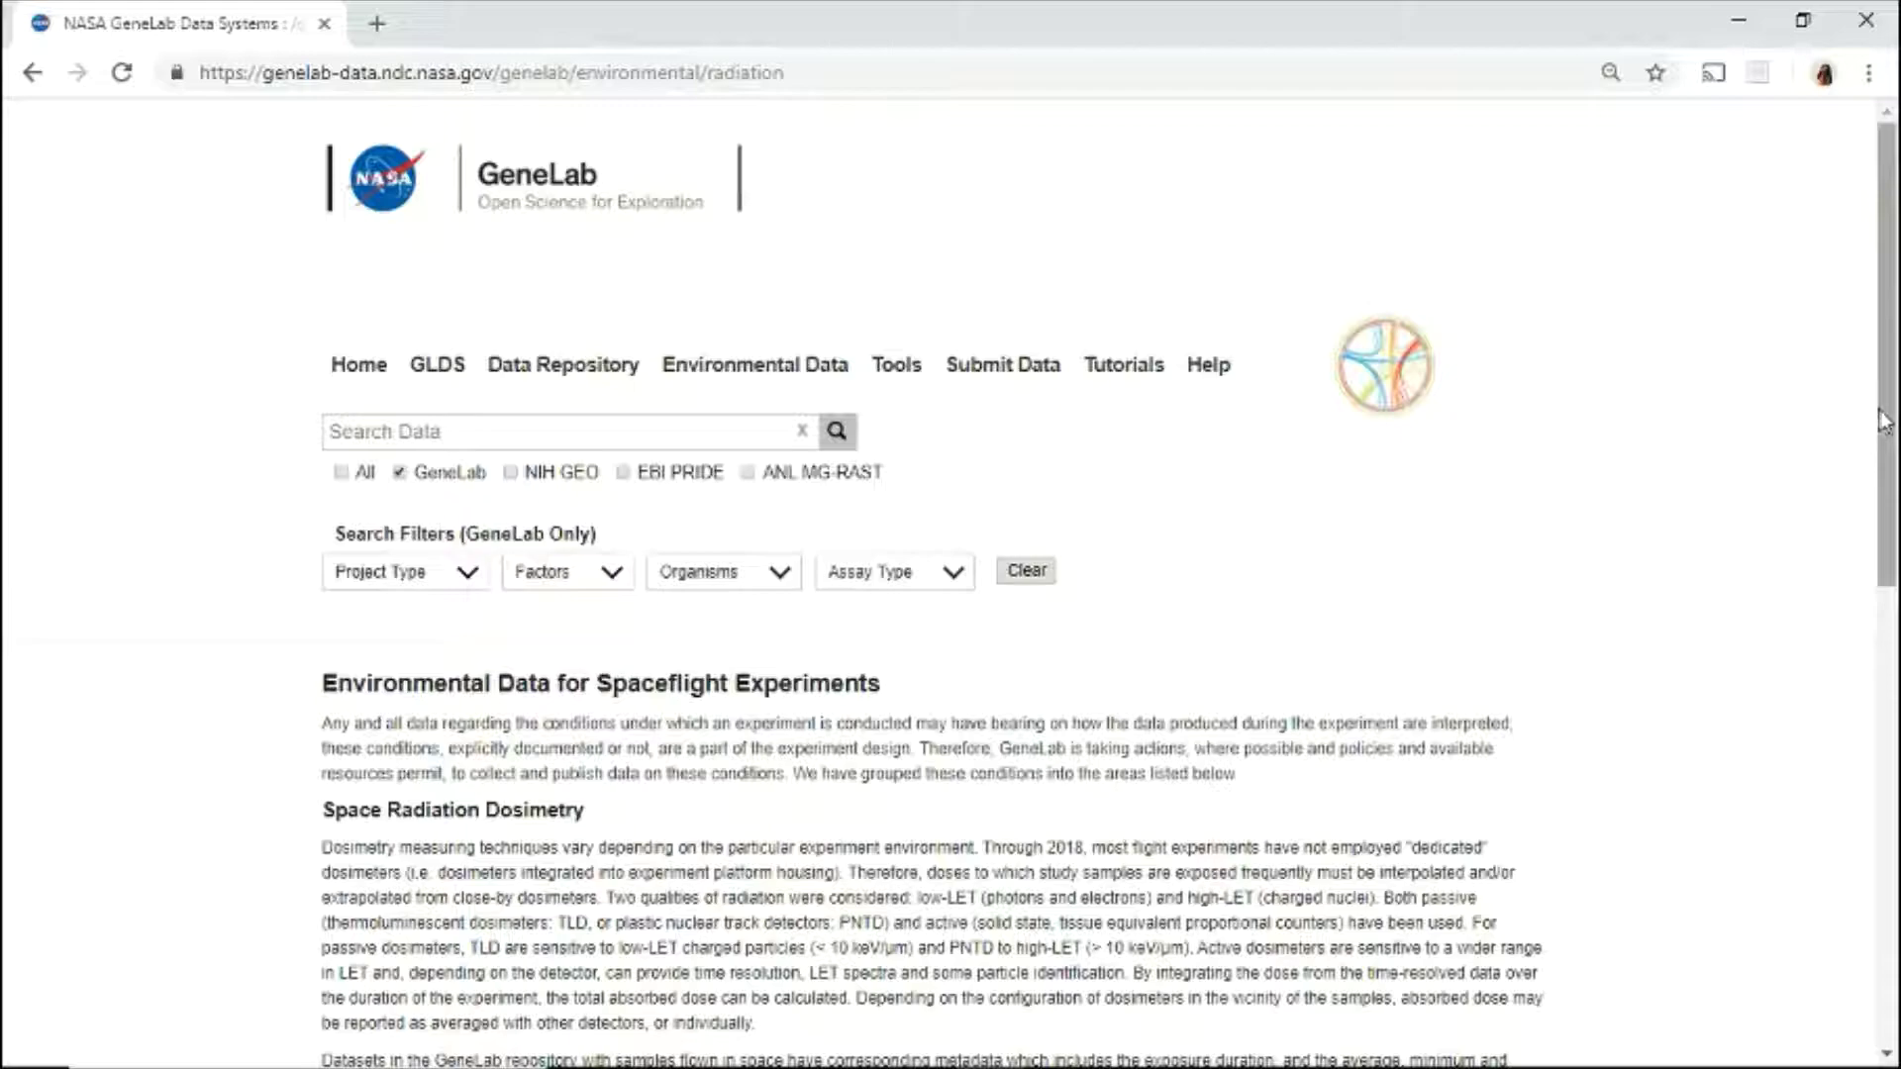
Open the Submitting Datasets to GeneLab guide and return to its top.
mouse_move(1883, 420)
left_mouse_down()
mouse_move(1889, 707)
mouse_move(1888, 438)
left_mouse_up()
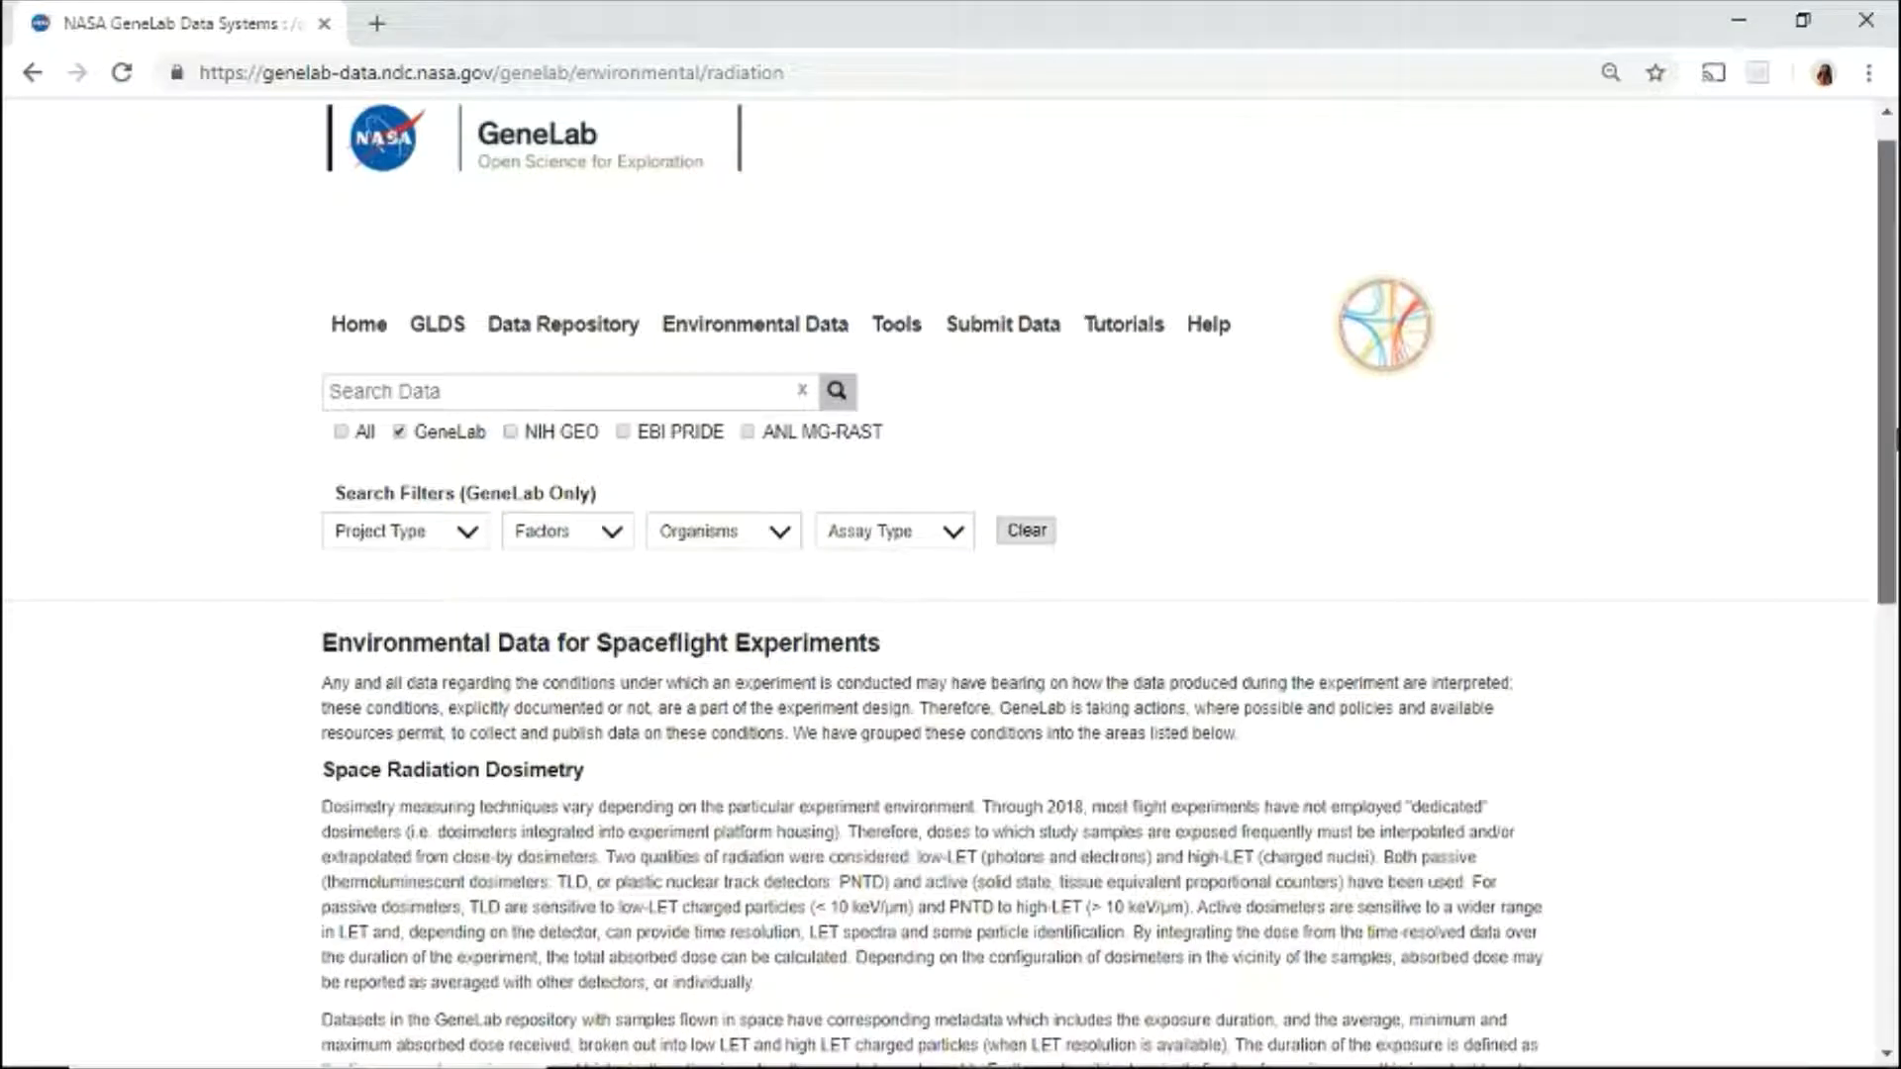
mouse_move(891, 362)
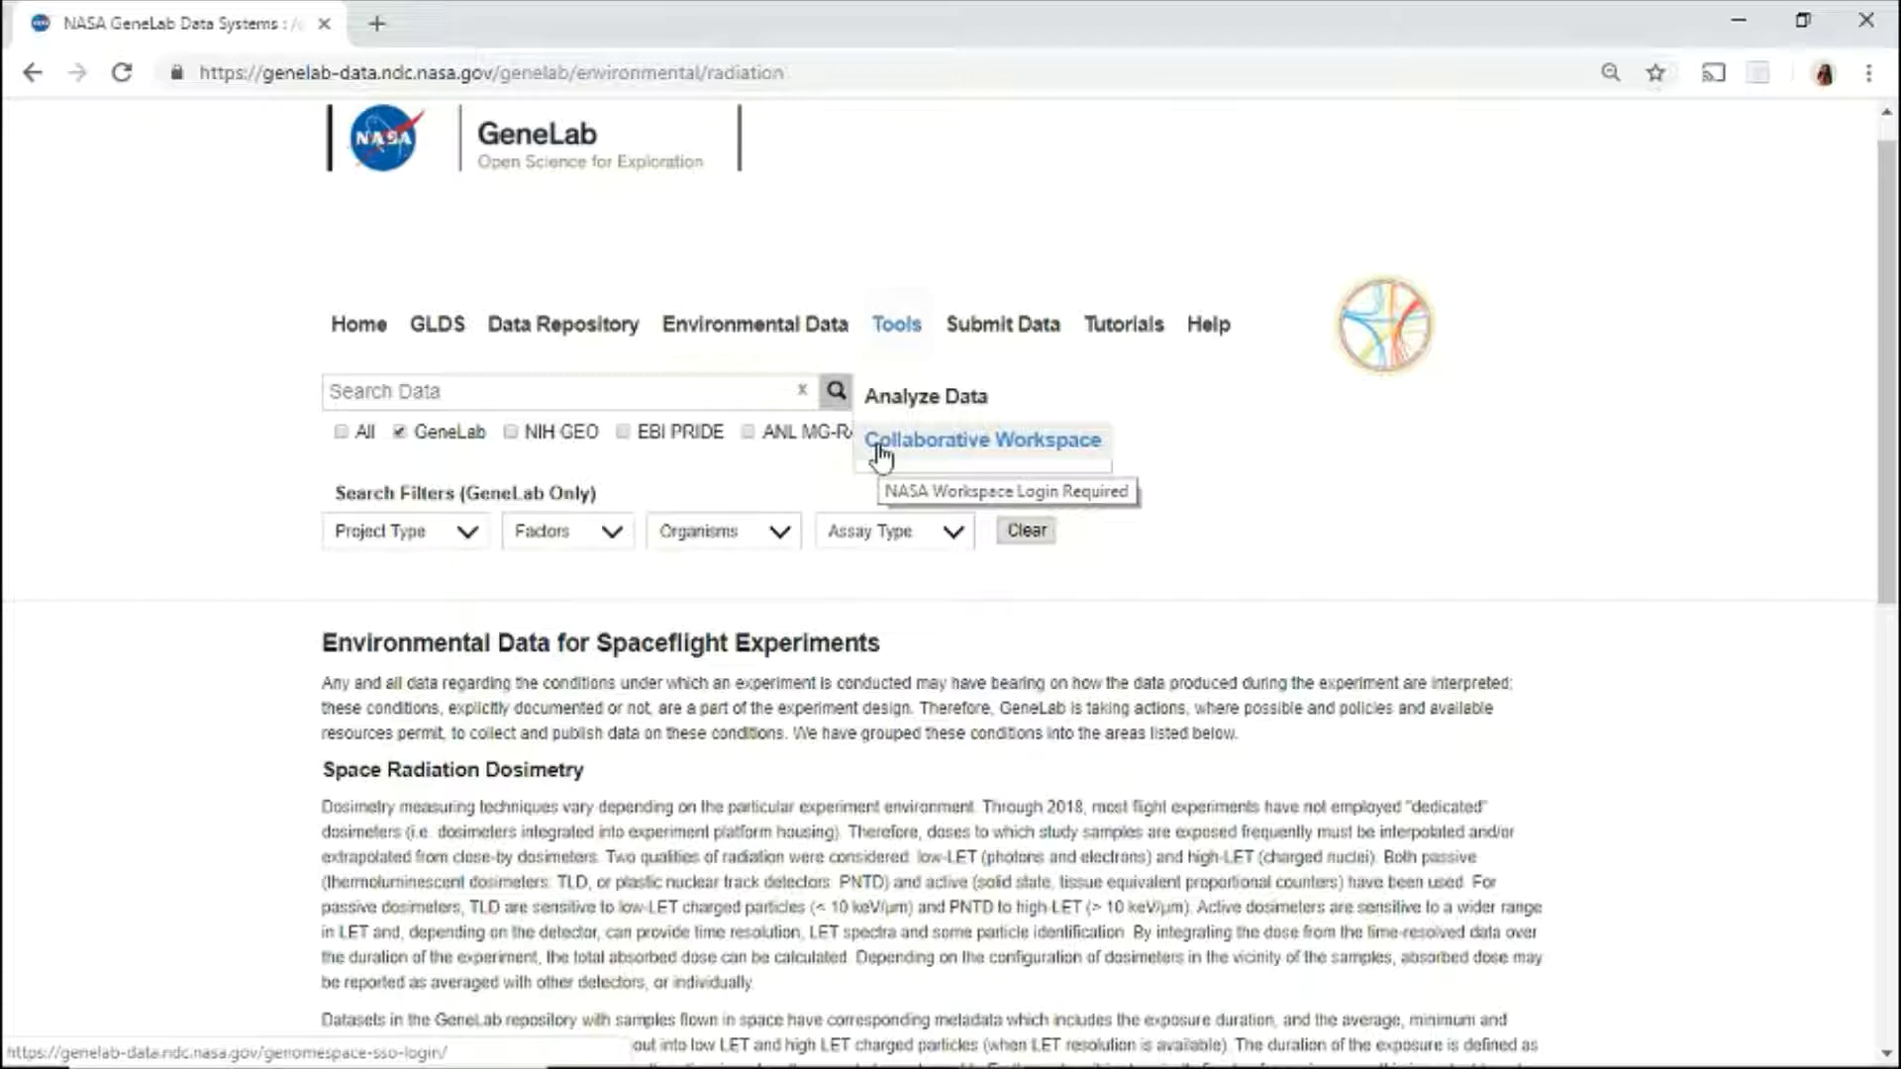
left_click(978, 331)
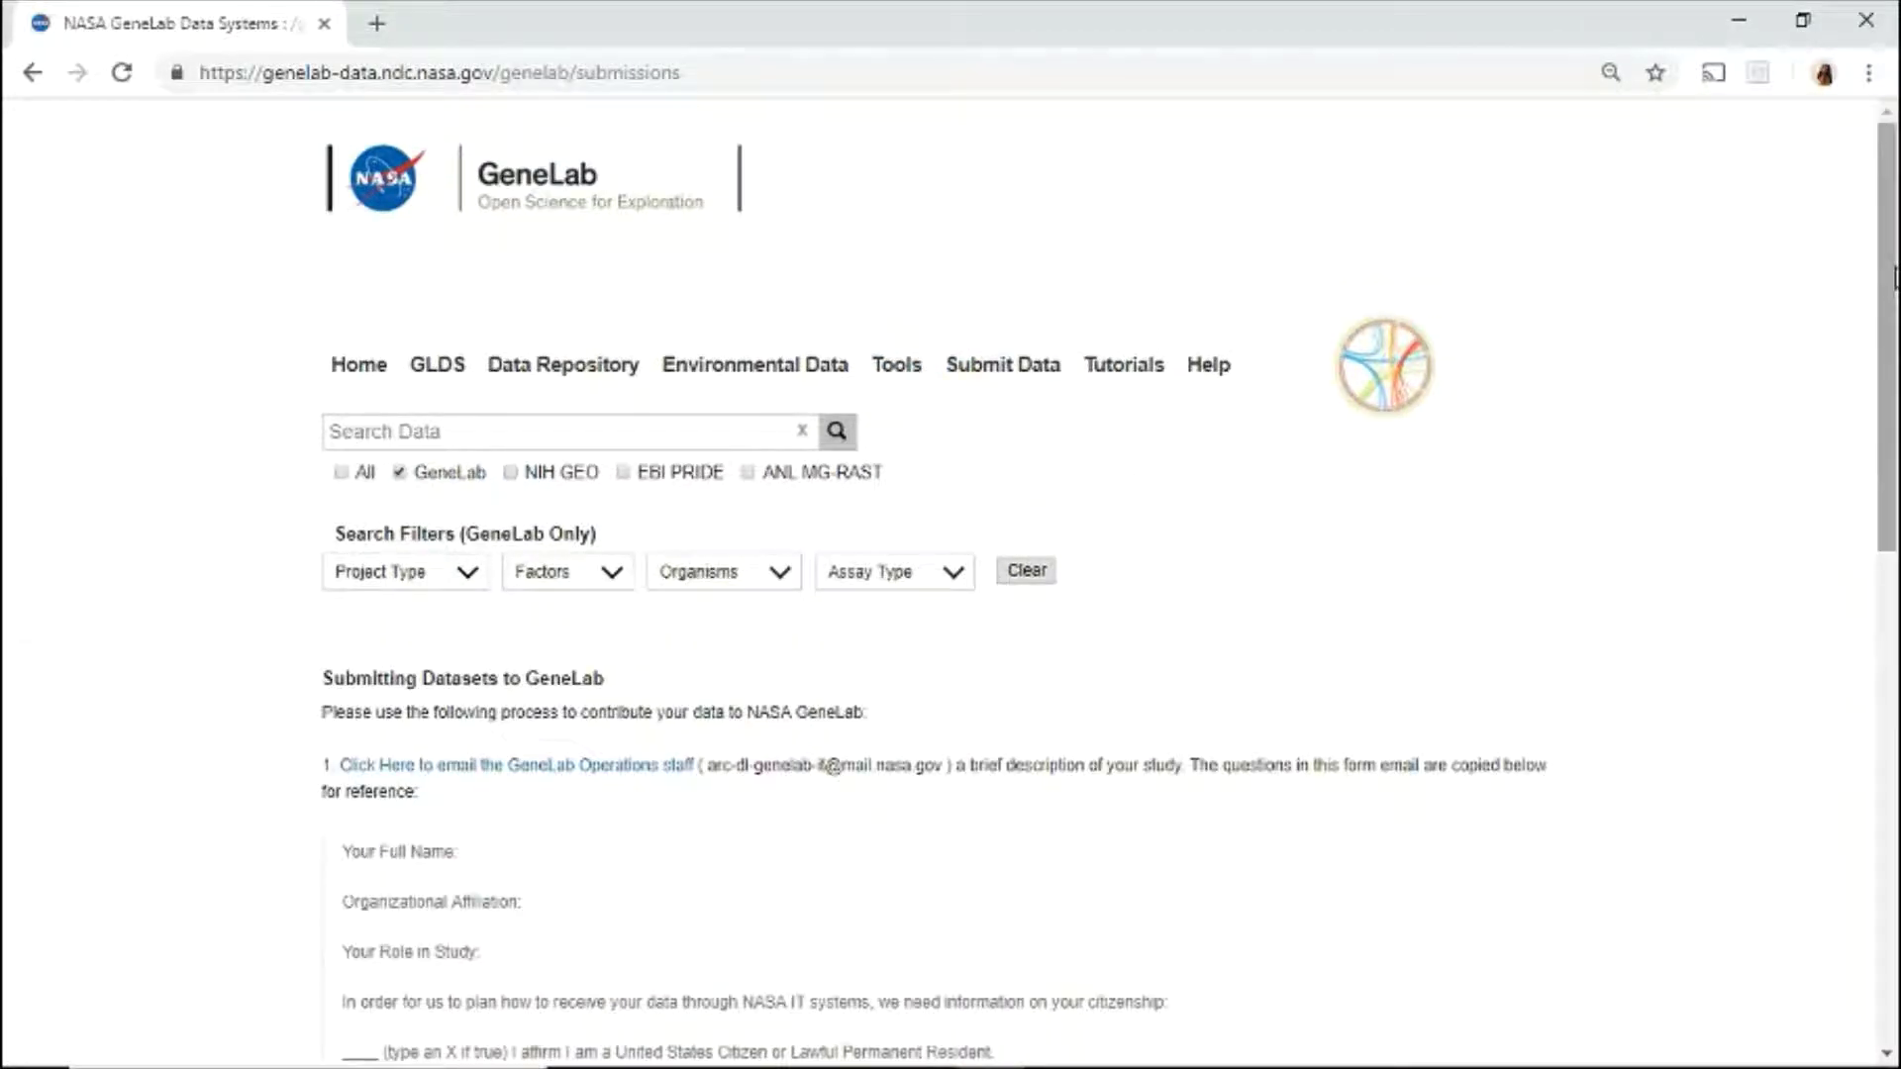
left_click_drag(1885, 258, 1884, 665)
scroll(1883, 665, "up", 9)
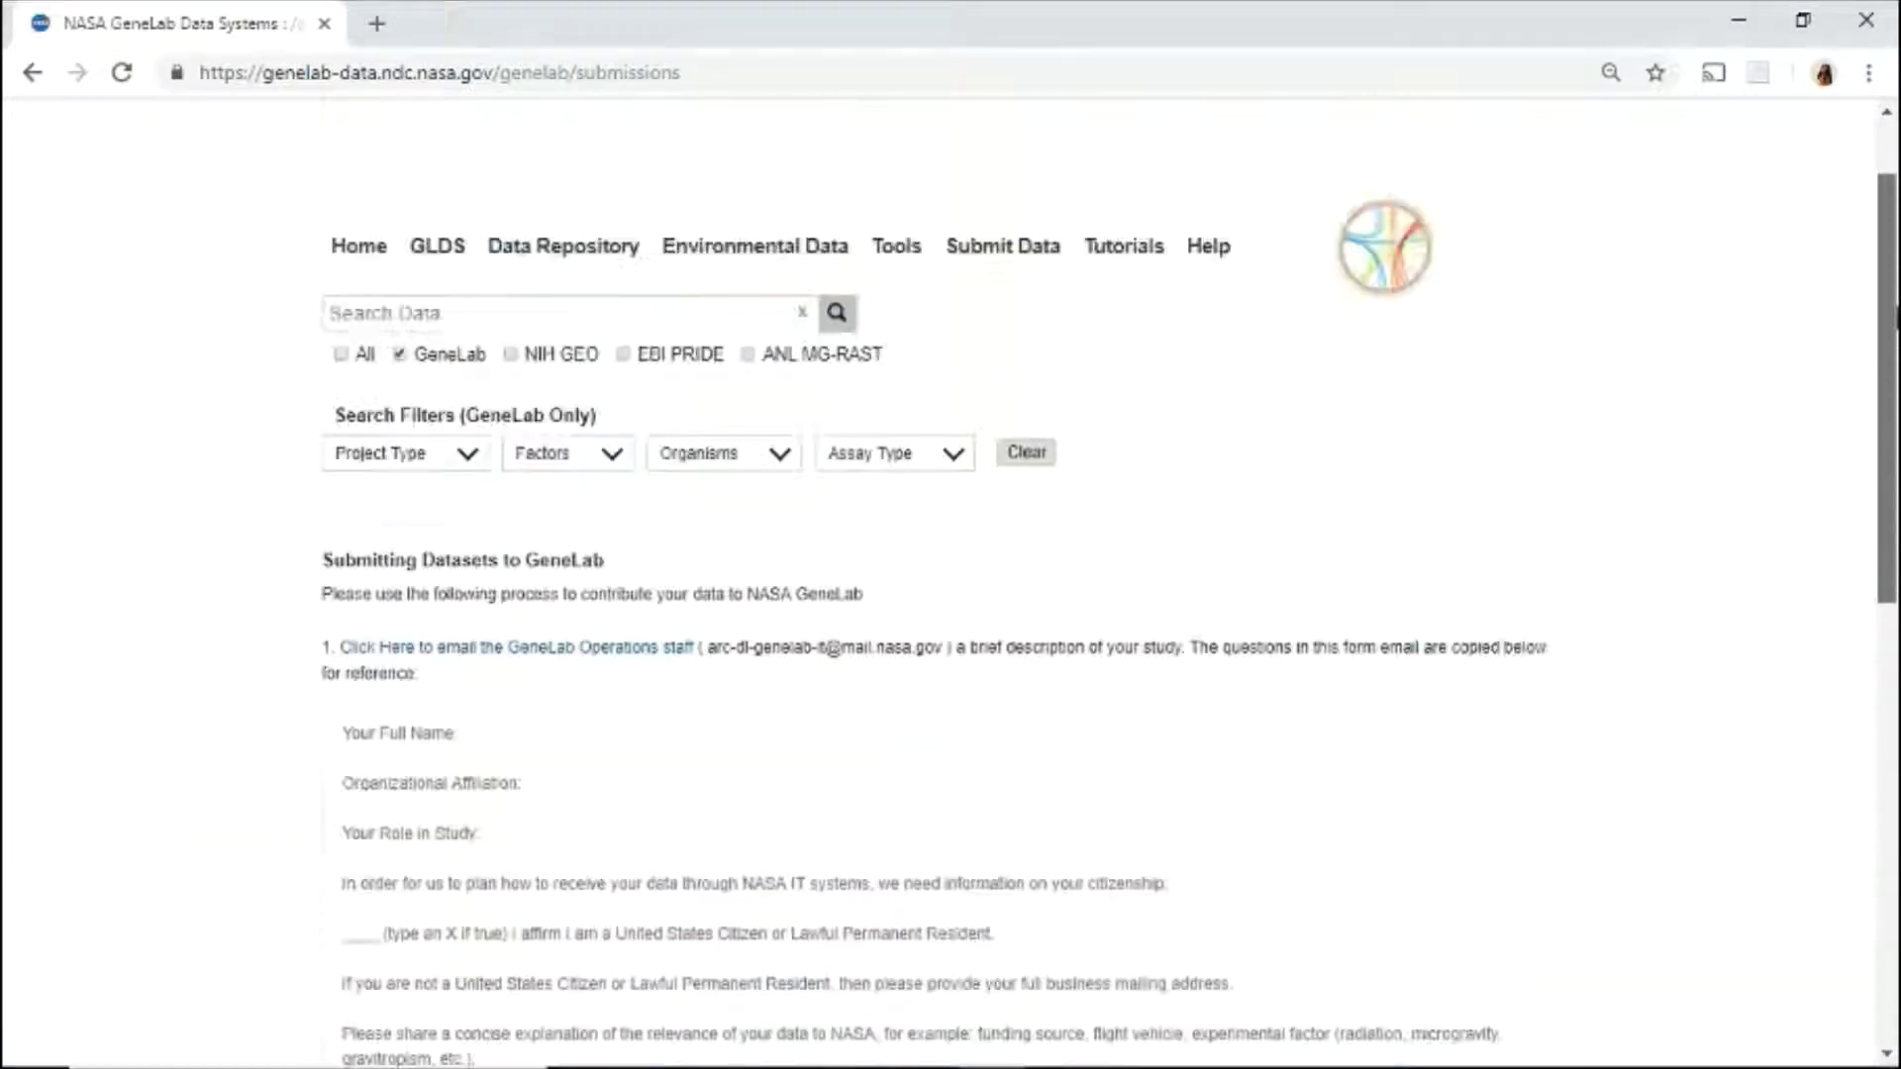
mouse_move(1218, 382)
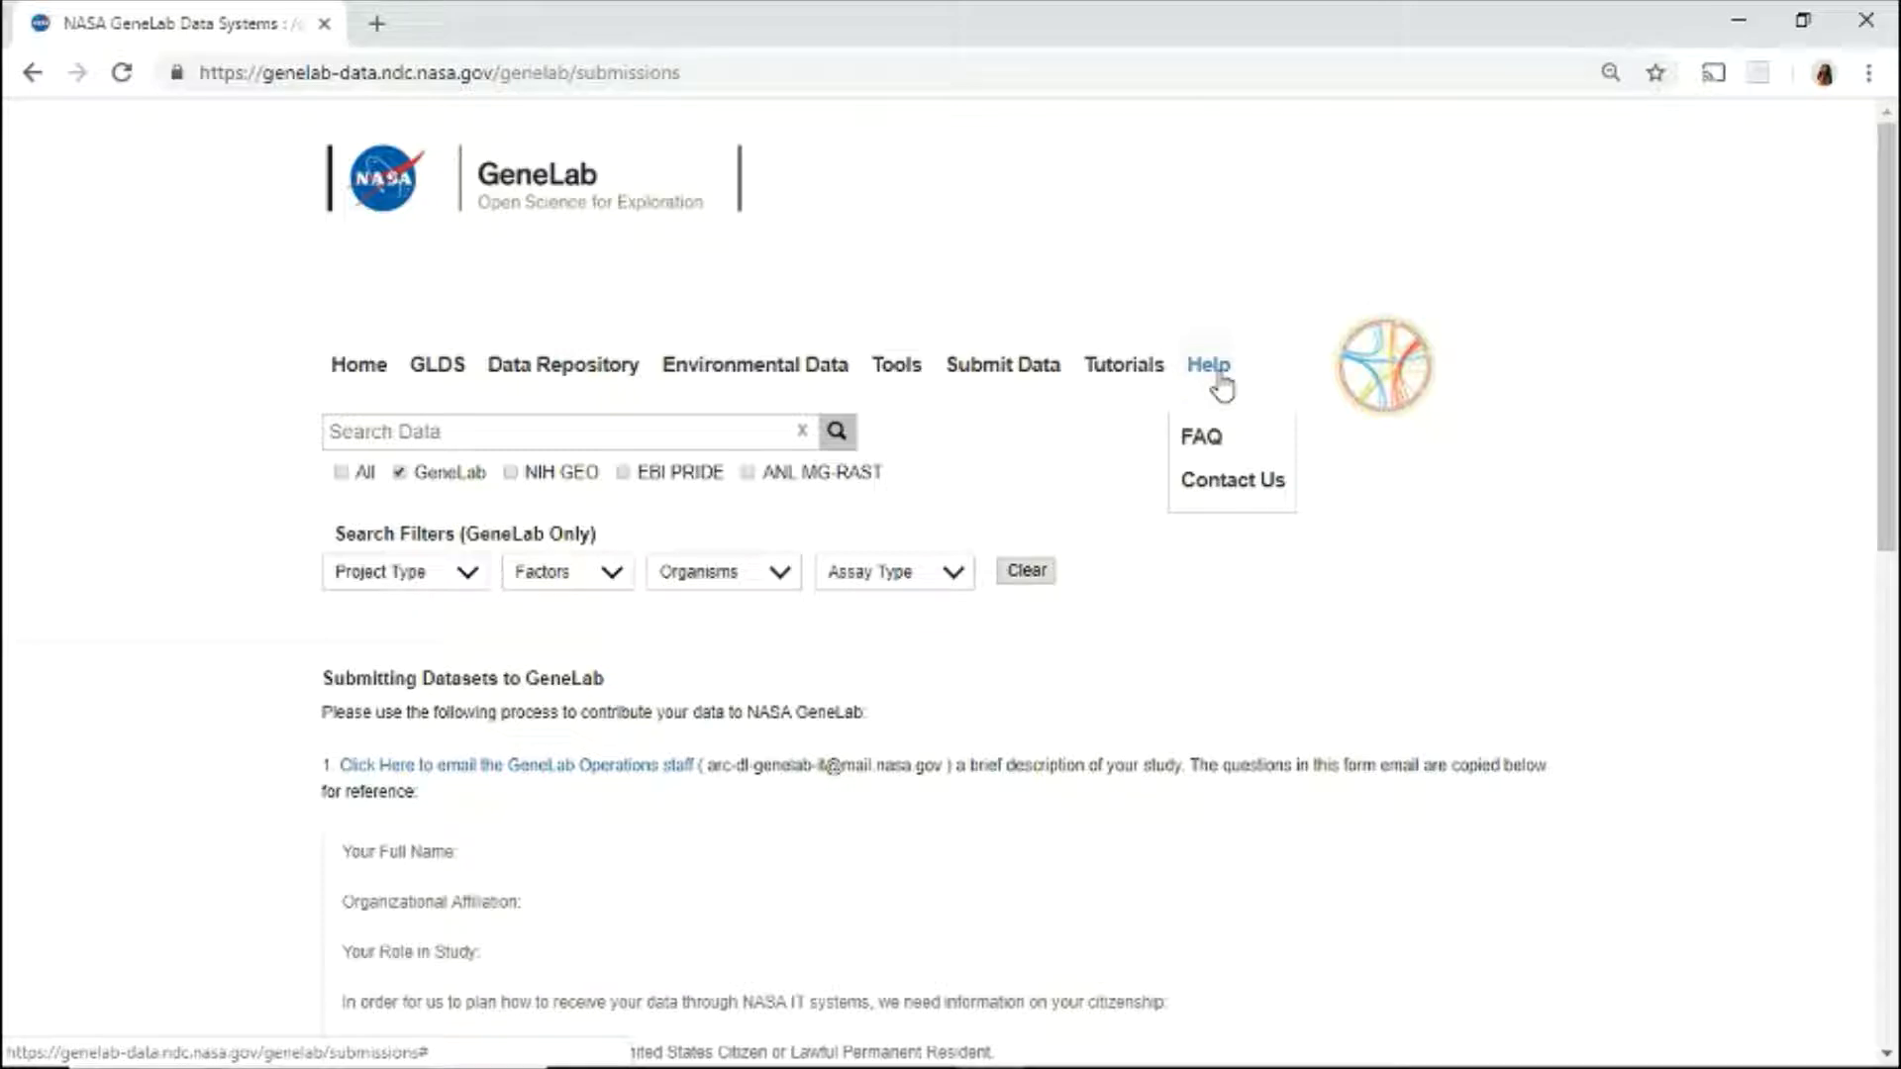
Search all studies for 'mouse liver'.
left_click(576, 360)
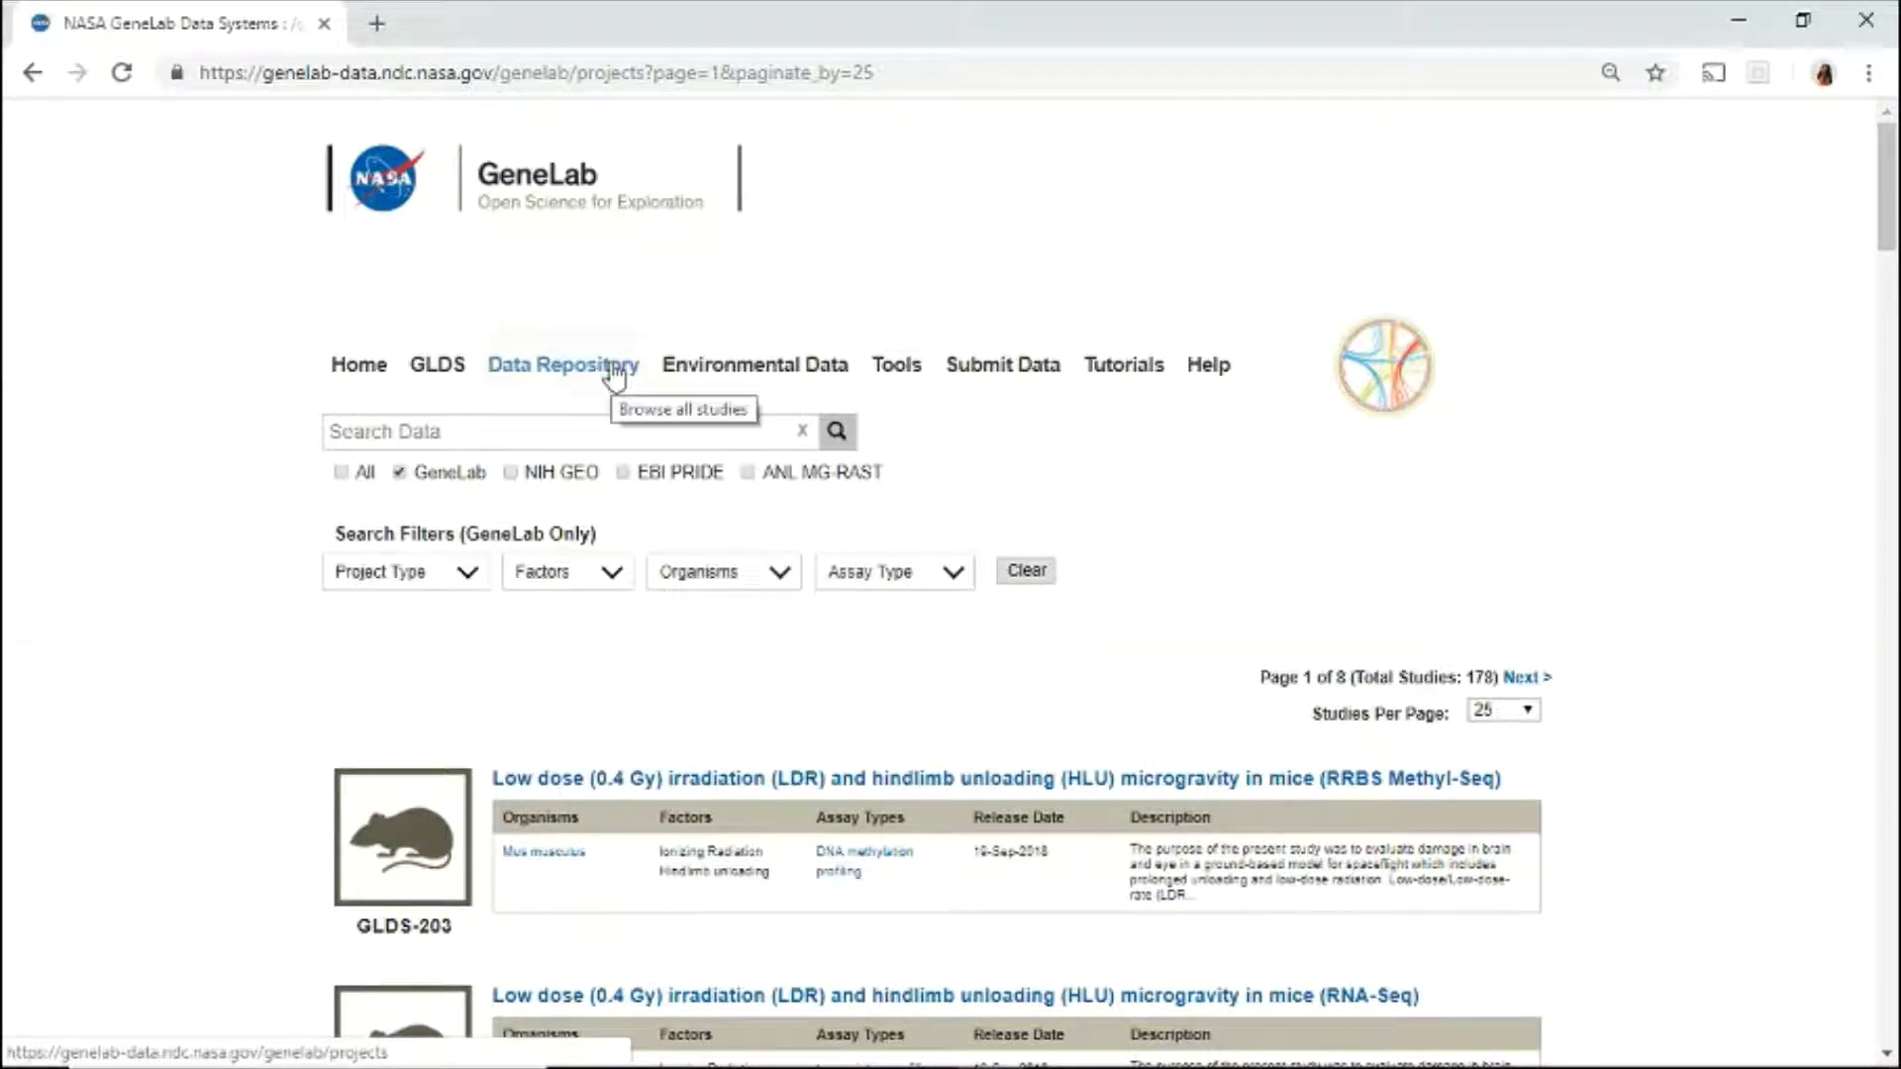
mouse_move(1884, 232)
left_mouse_down()
mouse_move(1875, 394)
mouse_move(1876, 213)
left_mouse_up()
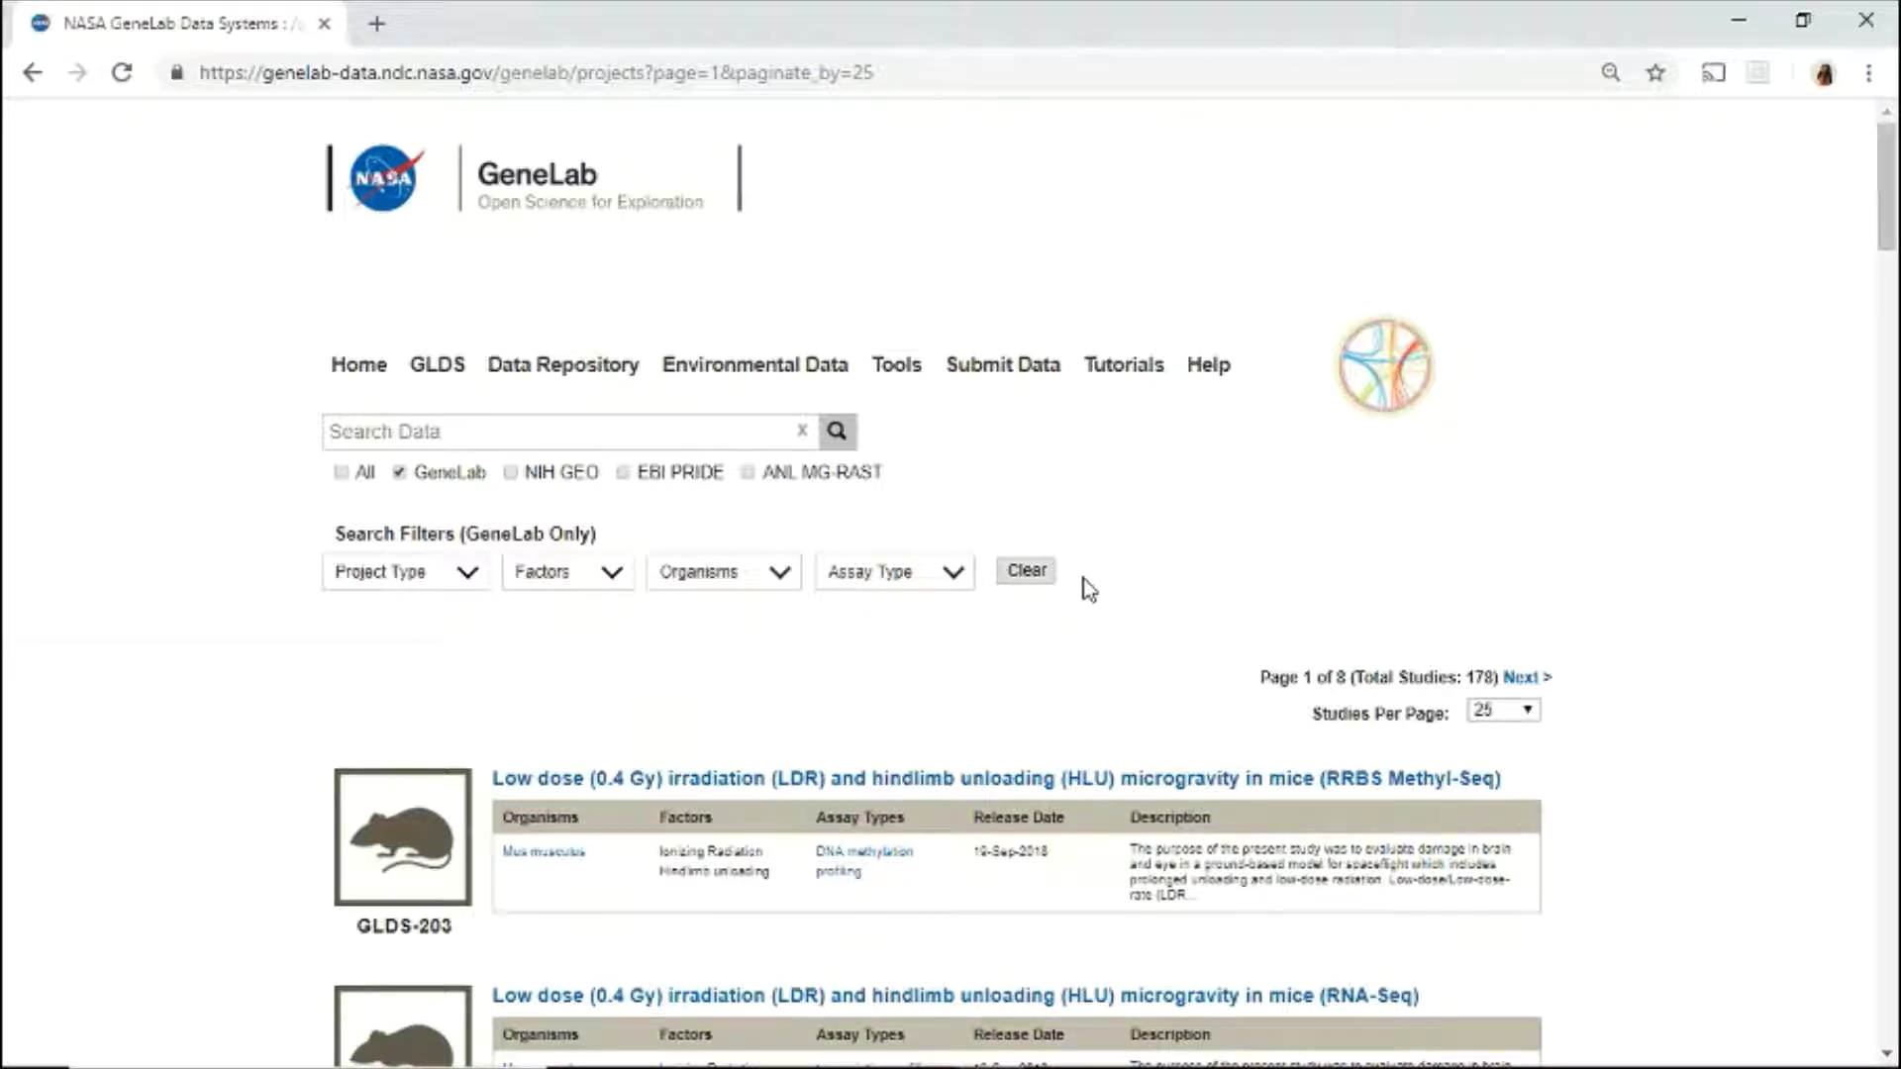
left_click(655, 428)
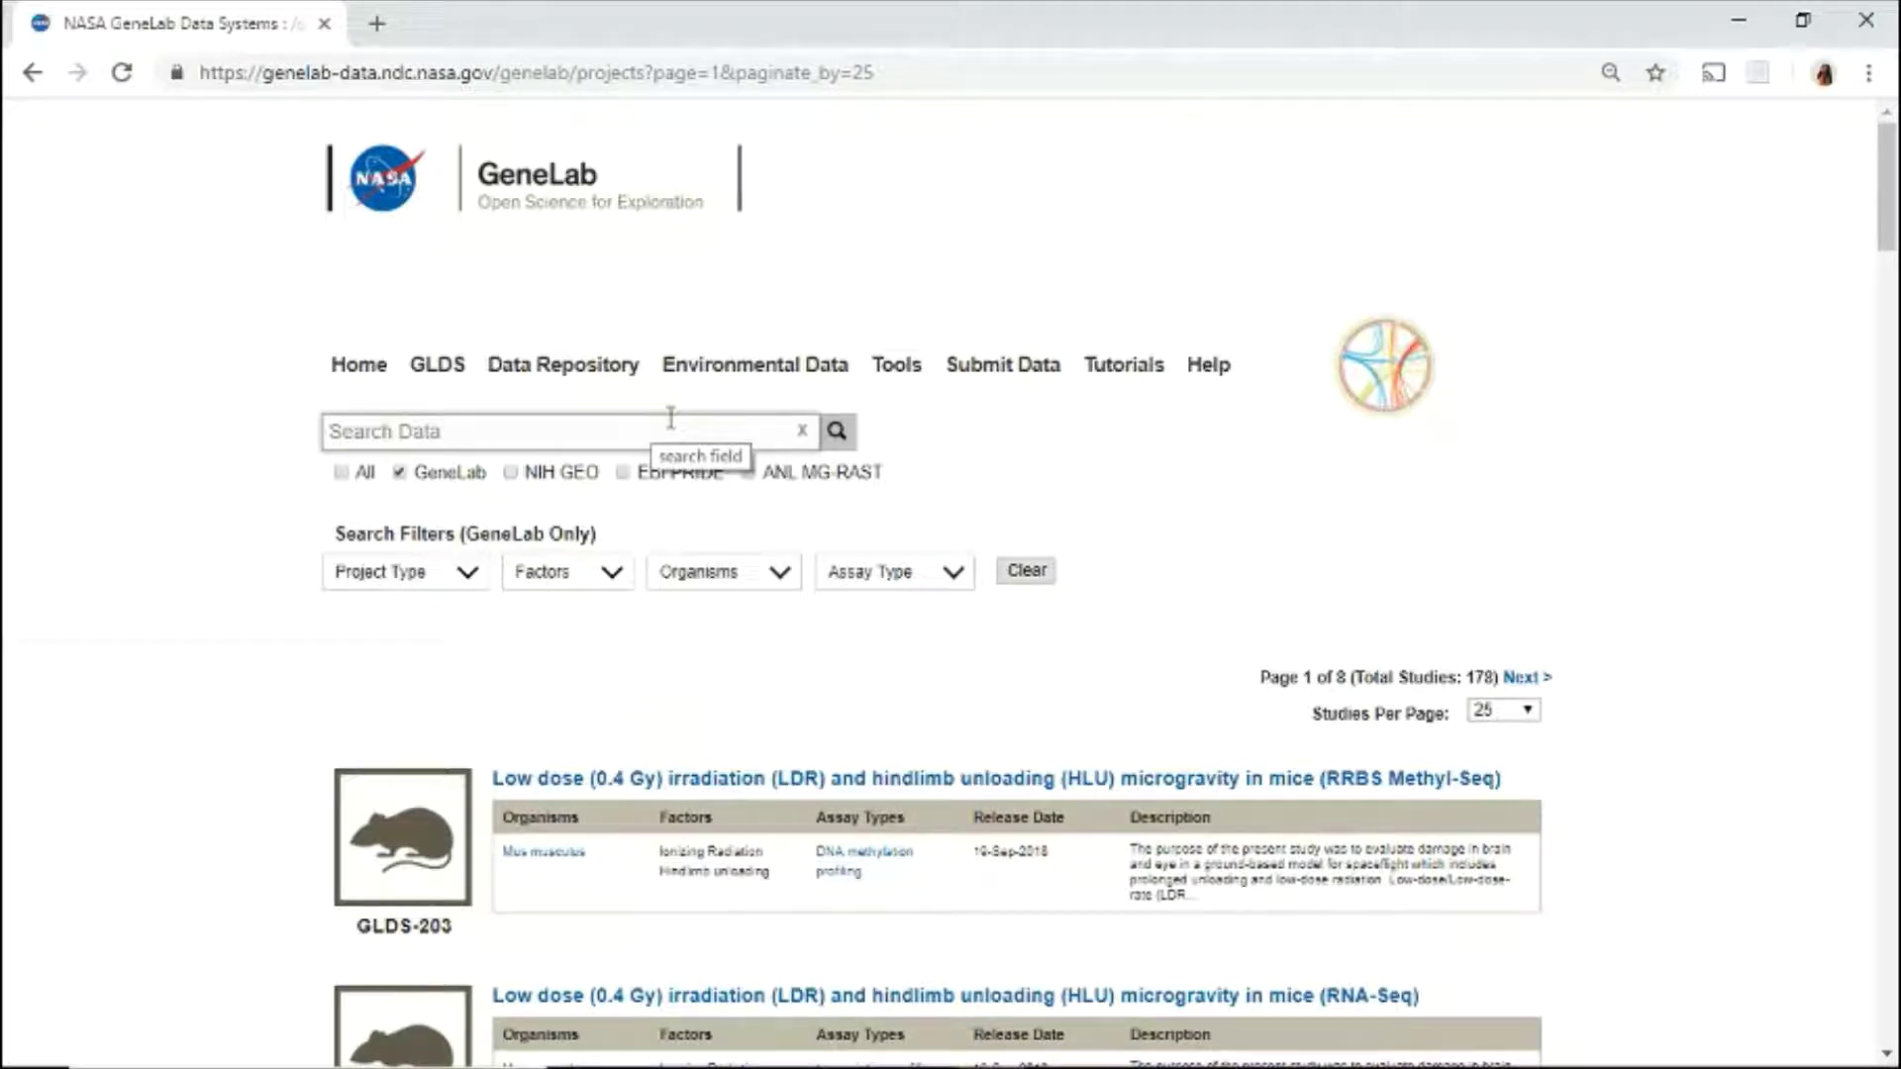
type("mouse liver")
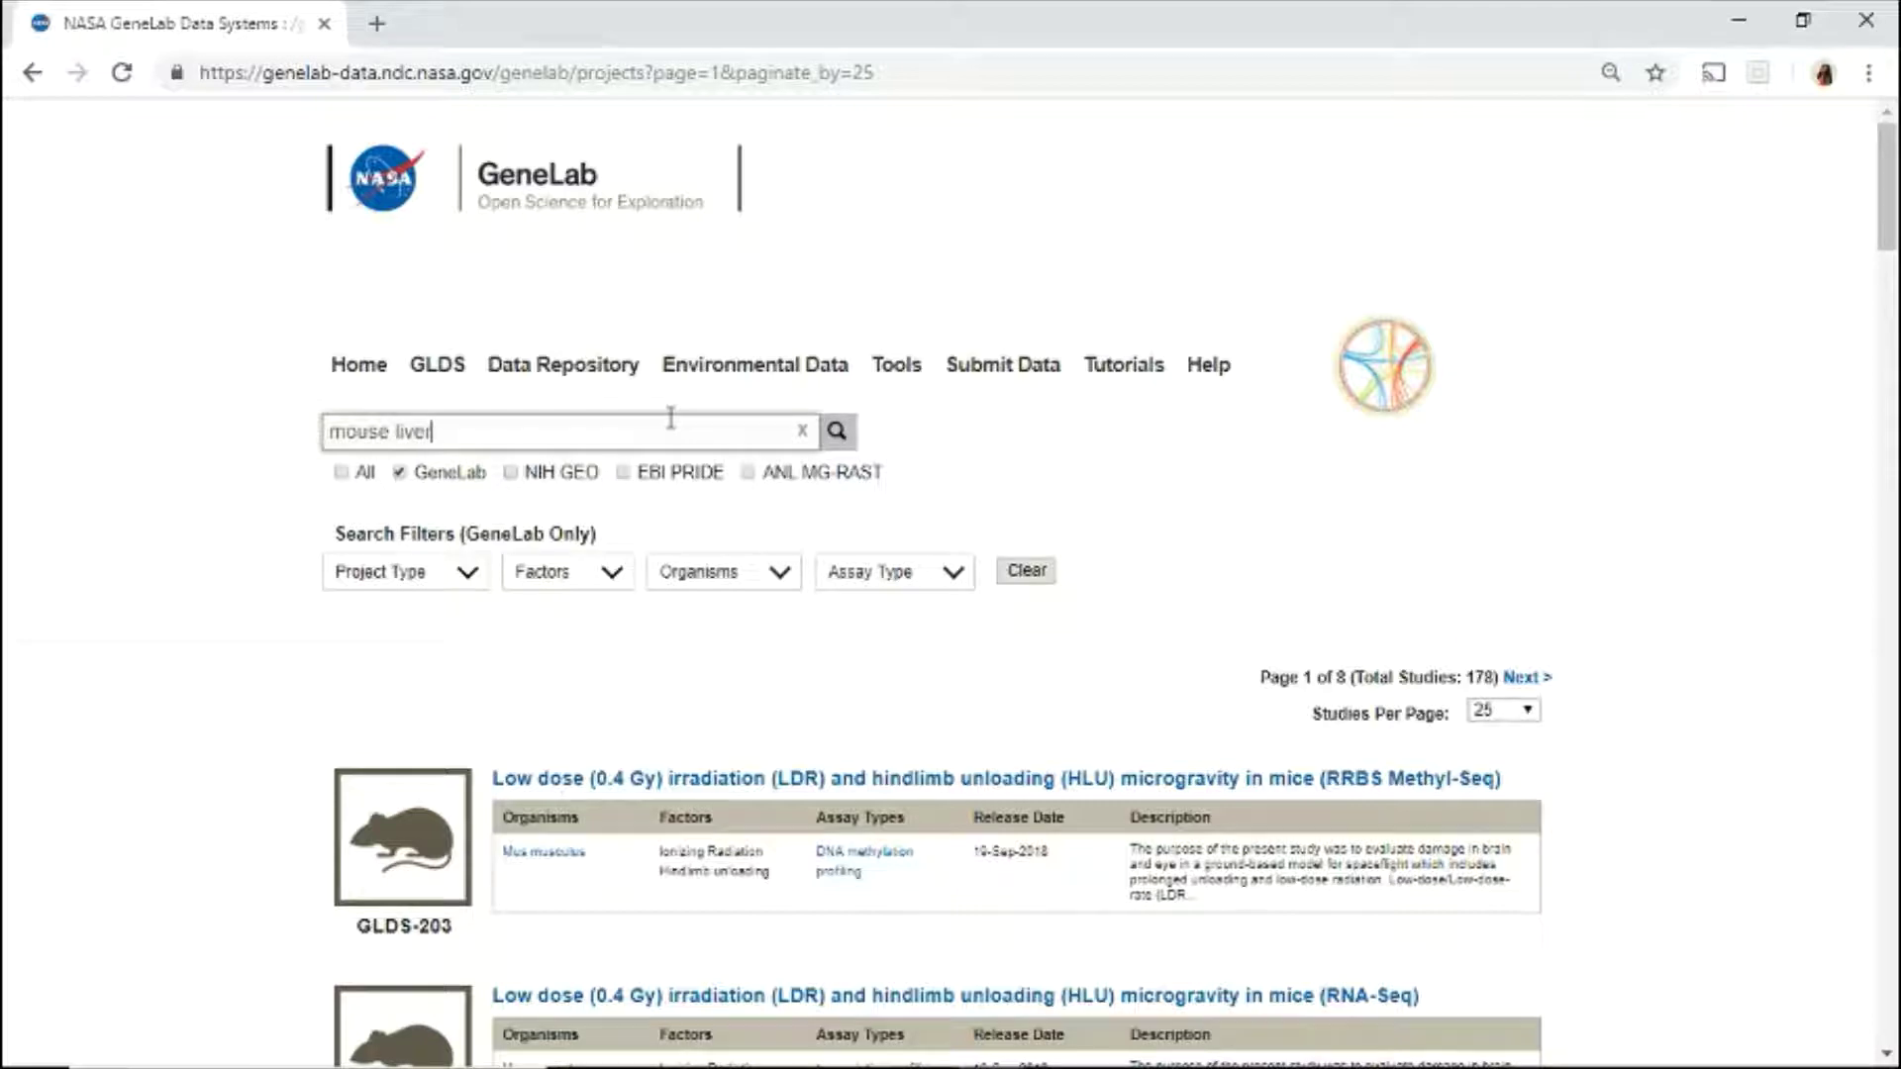
left_click(837, 433)
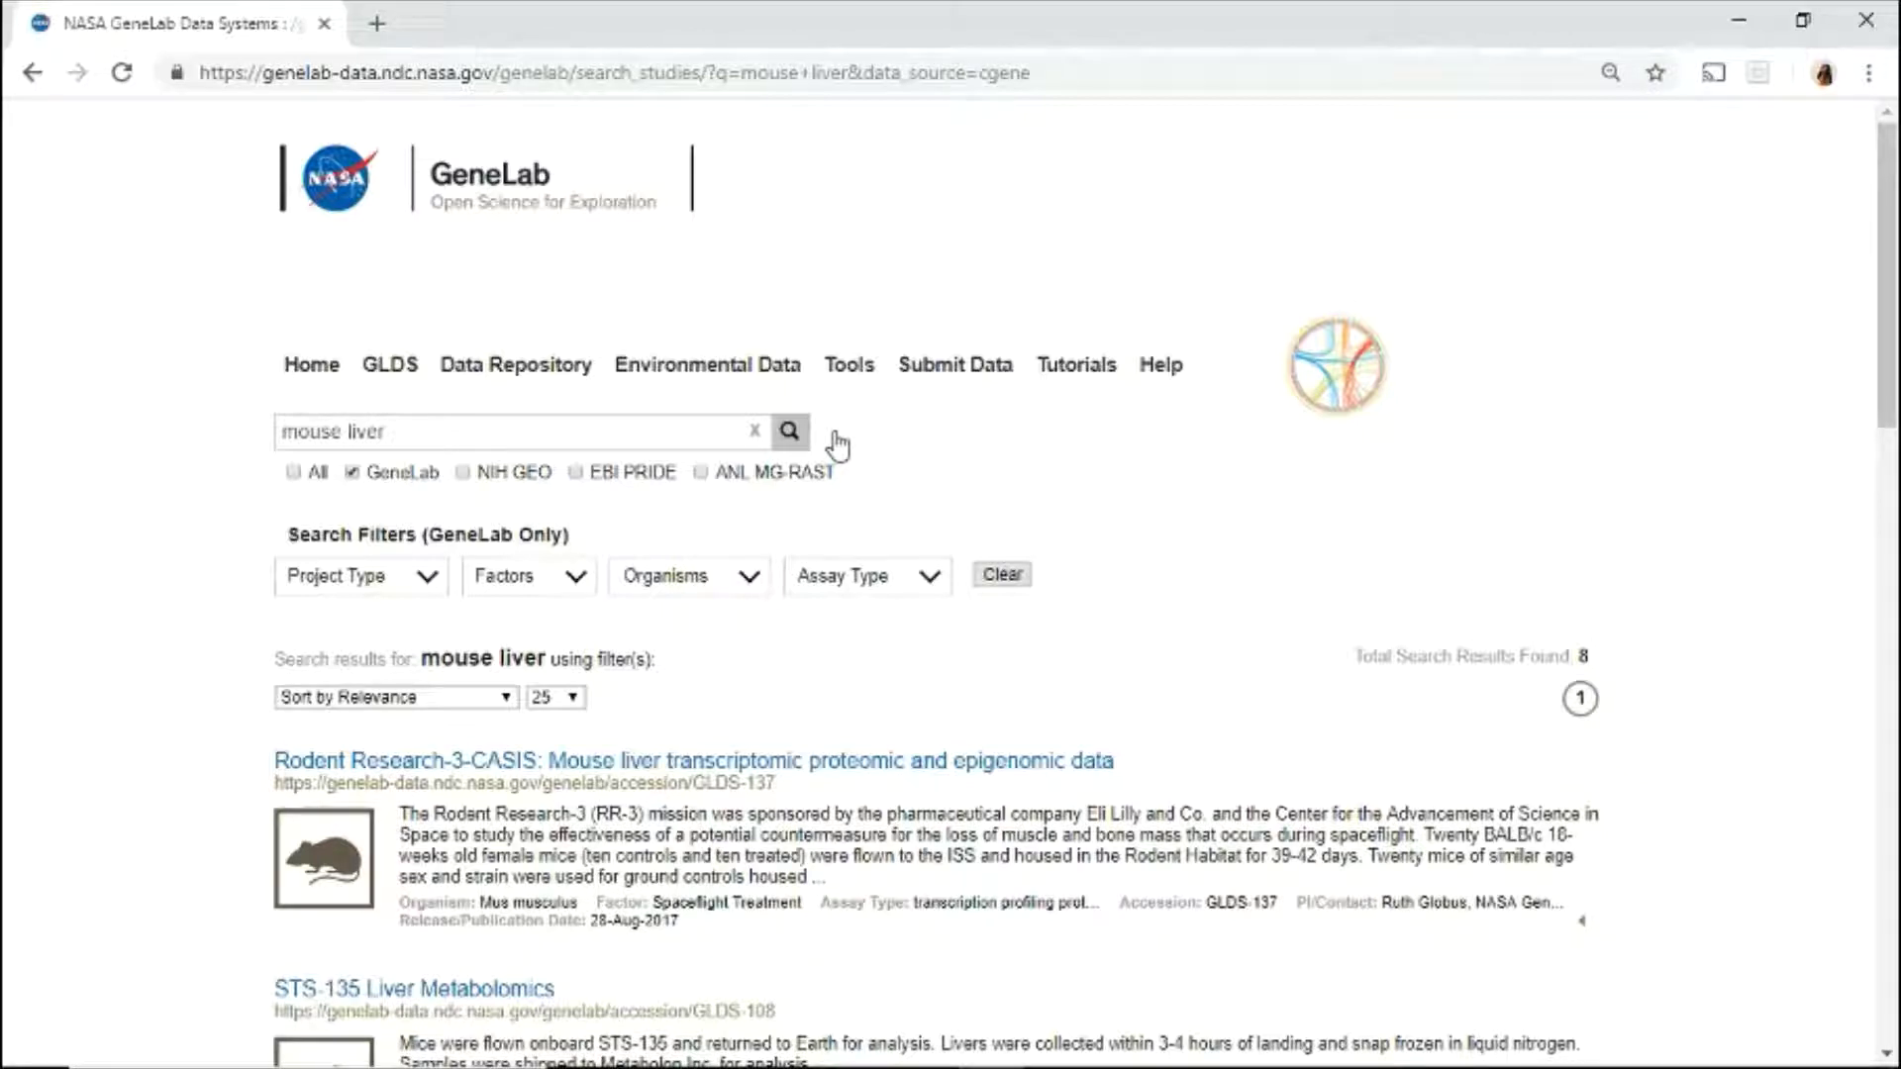
Add NIH GEO, EBI PRIDE and ANL MG-RAST studies, giving 1421 results.
left_click(462, 473)
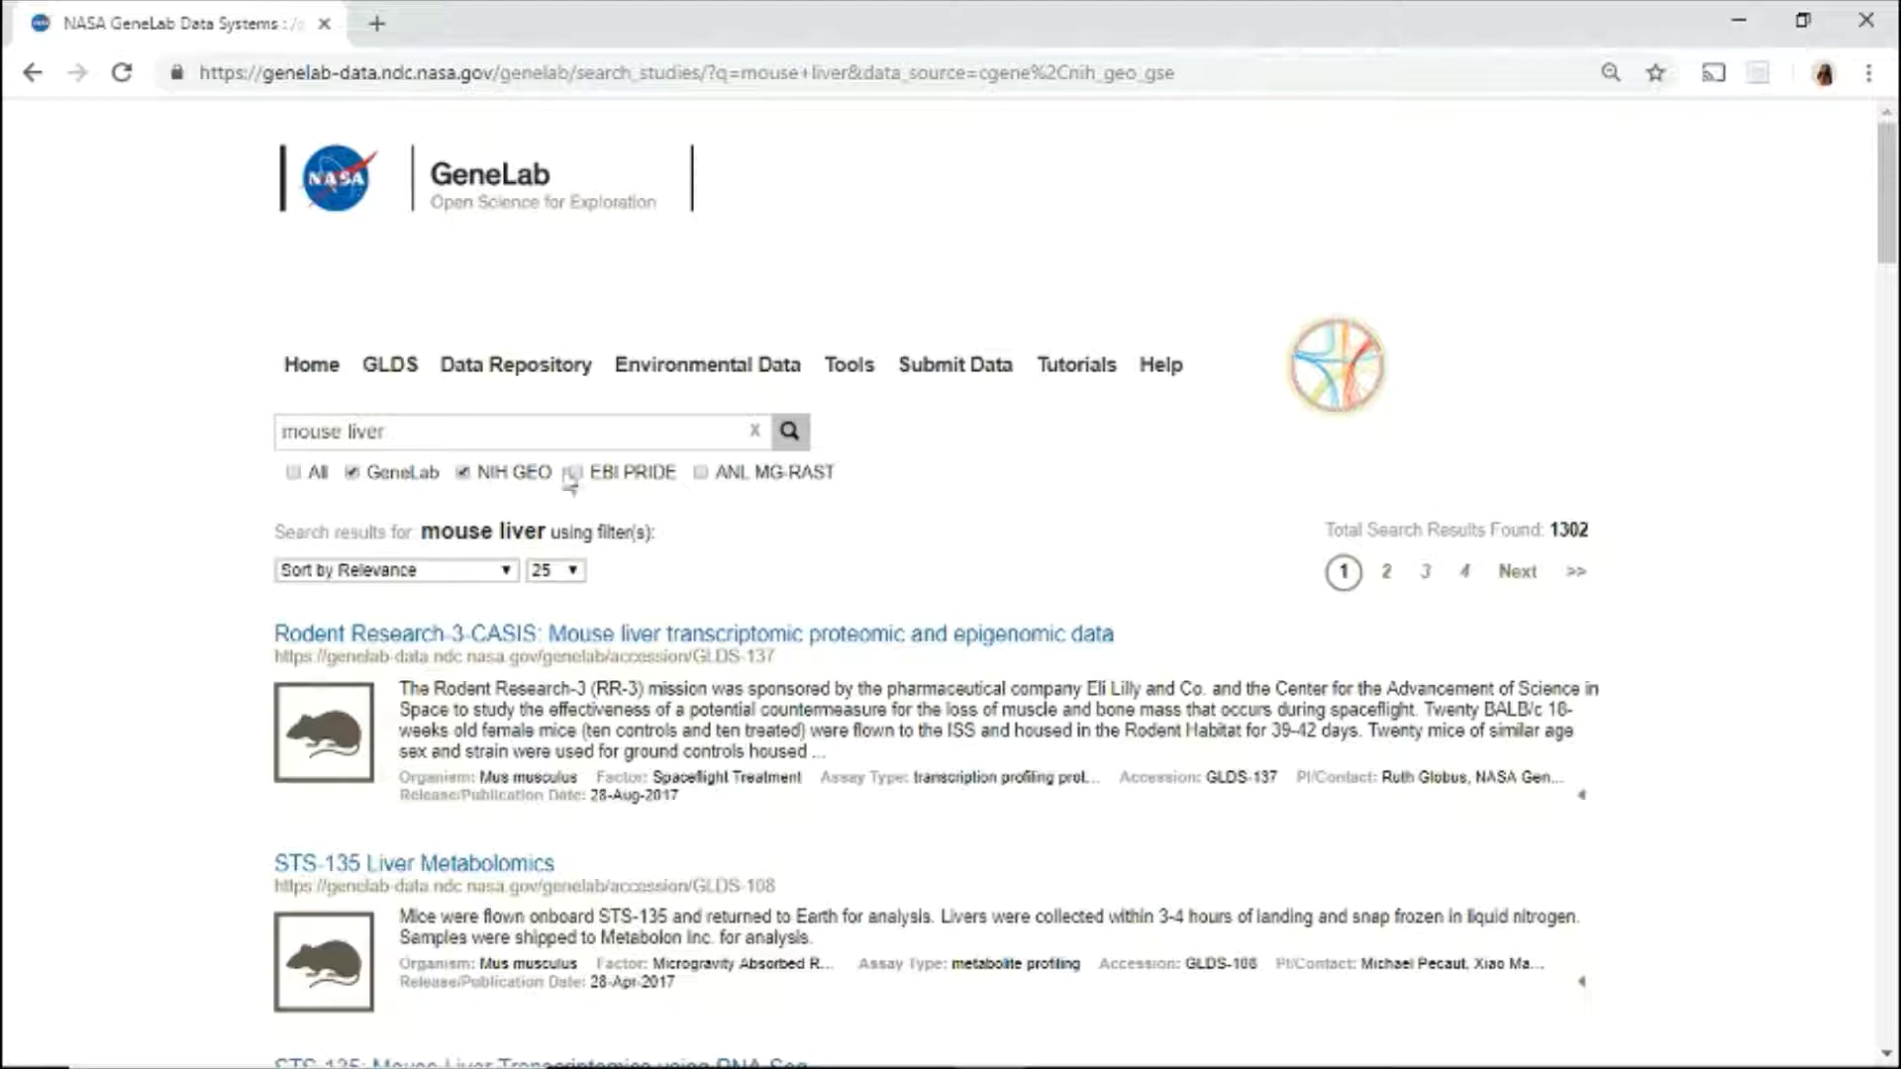
left_click(573, 473)
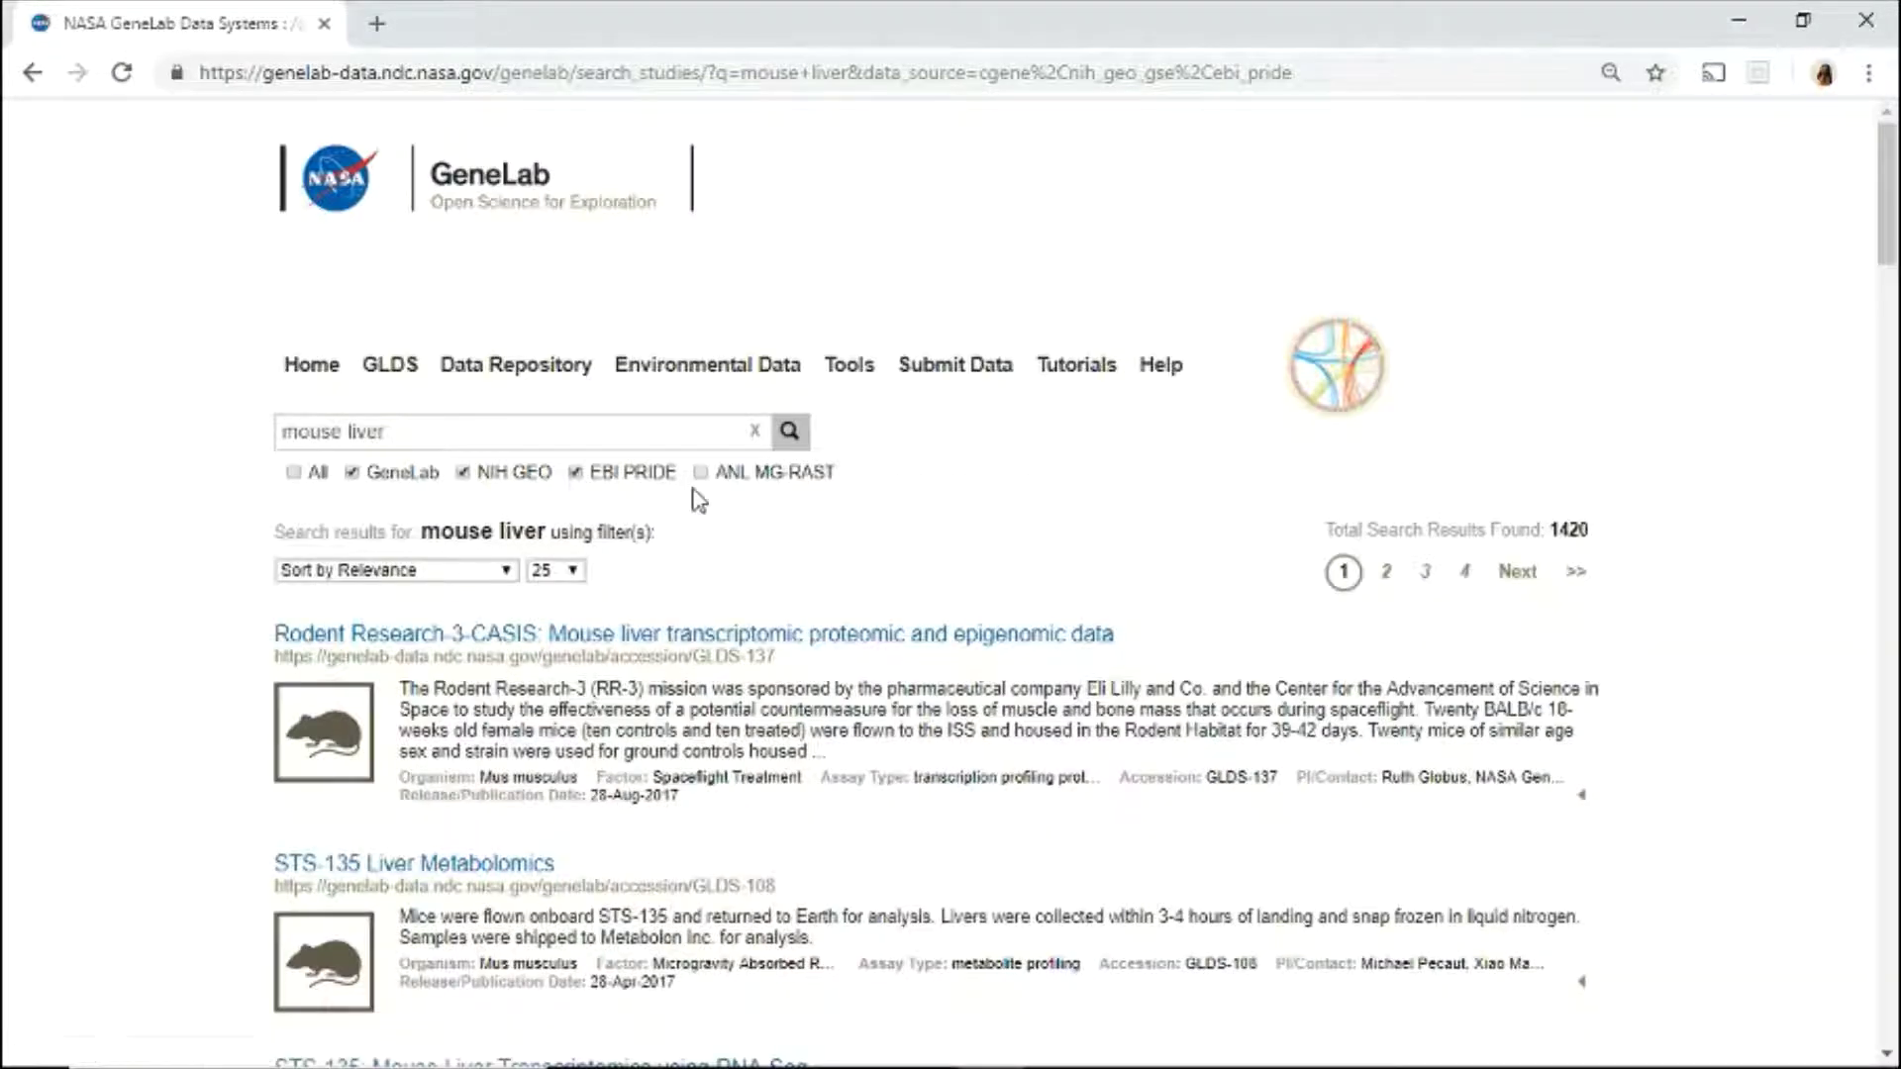
left_click(701, 474)
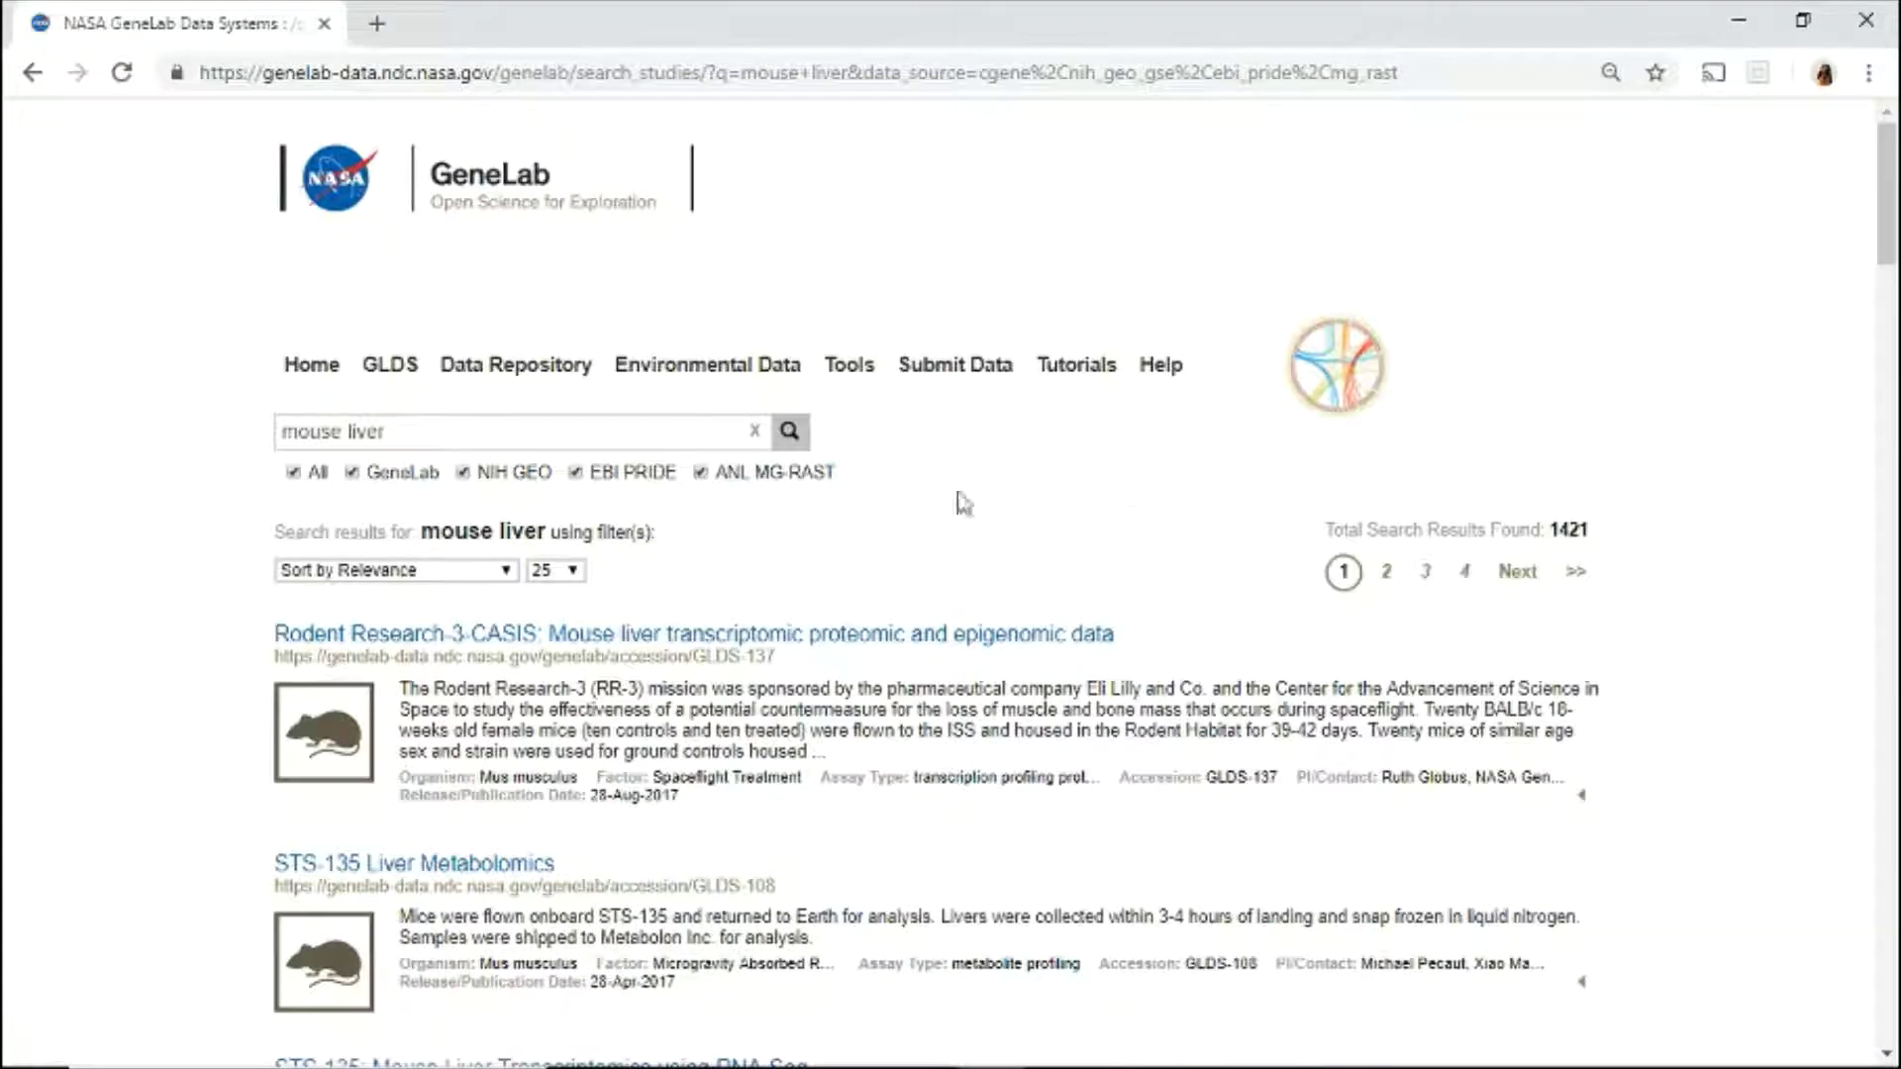
mouse_move(1886, 243)
left_mouse_down()
mouse_move(1883, 441)
mouse_move(1856, 404)
mouse_move(1871, 221)
left_mouse_up()
Clear the search query and restrict results to GeneLab spaceflight projects.
left_click(755, 433)
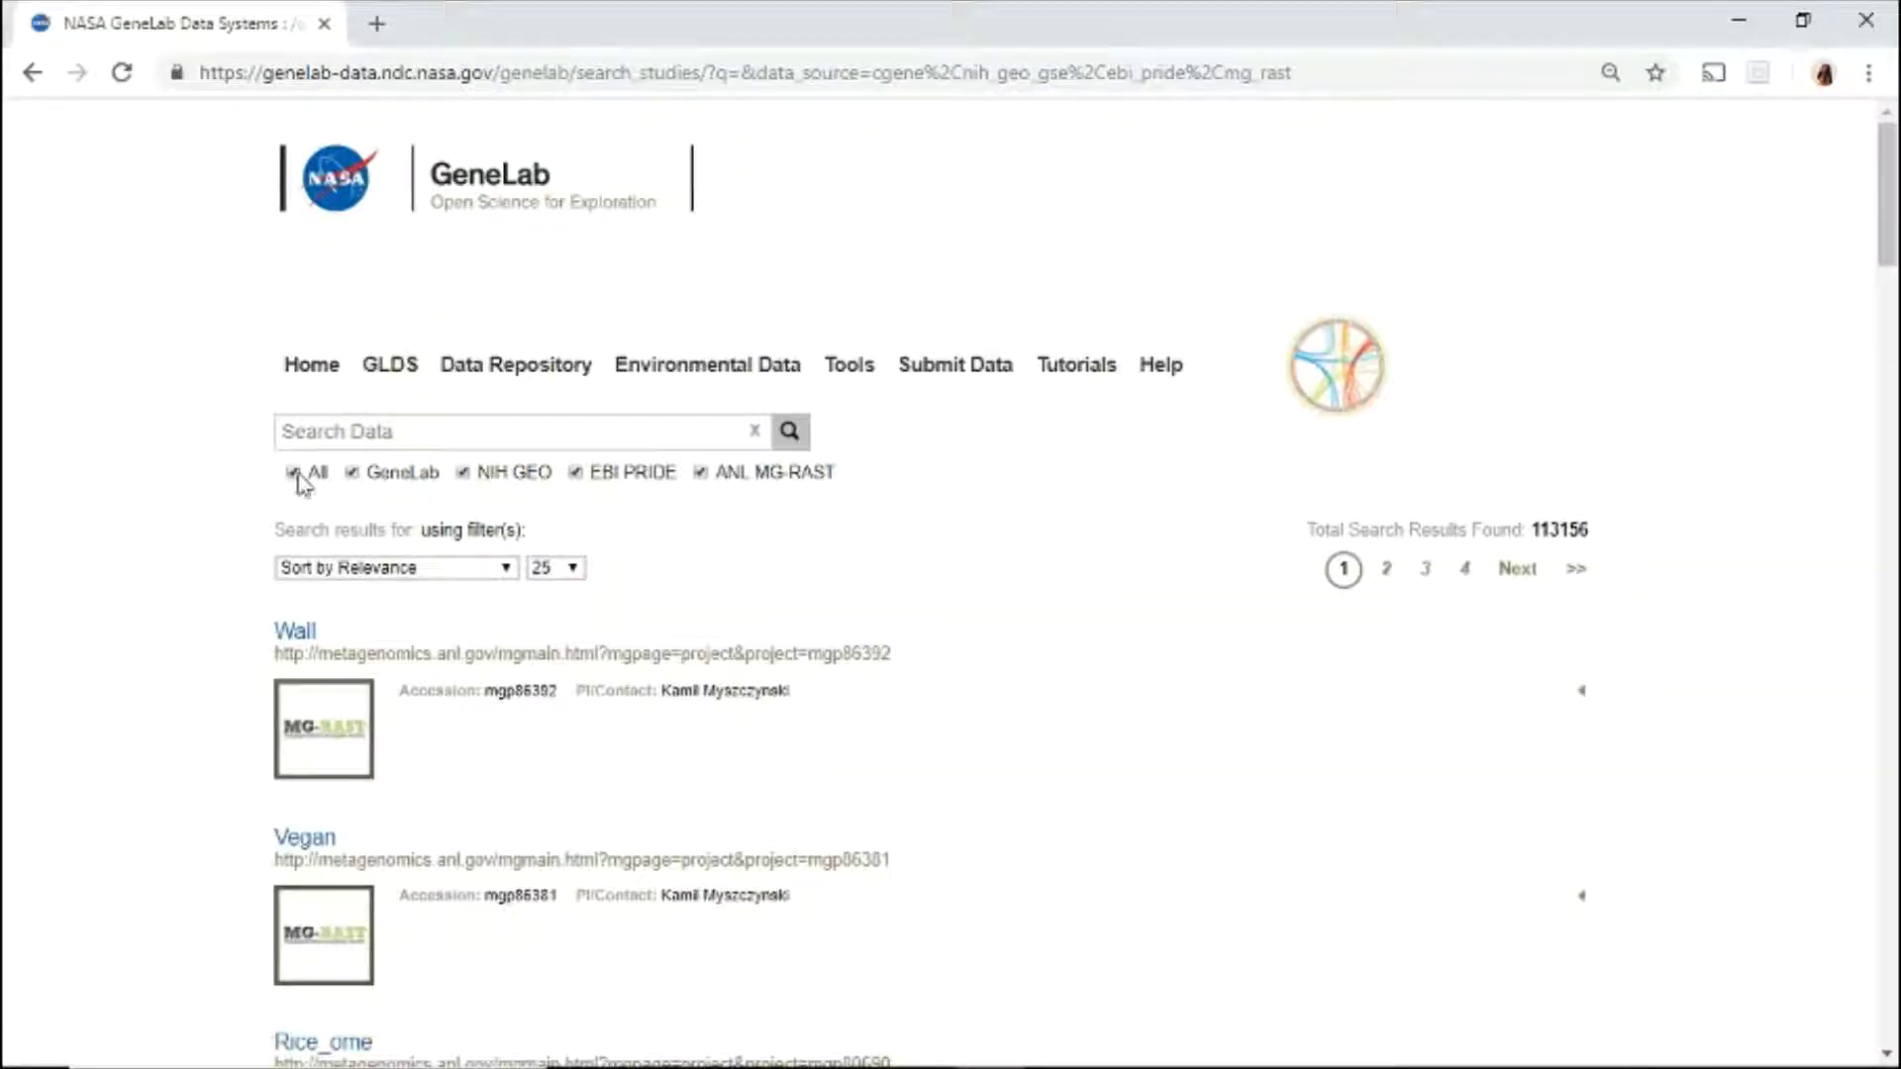
left_click(296, 475)
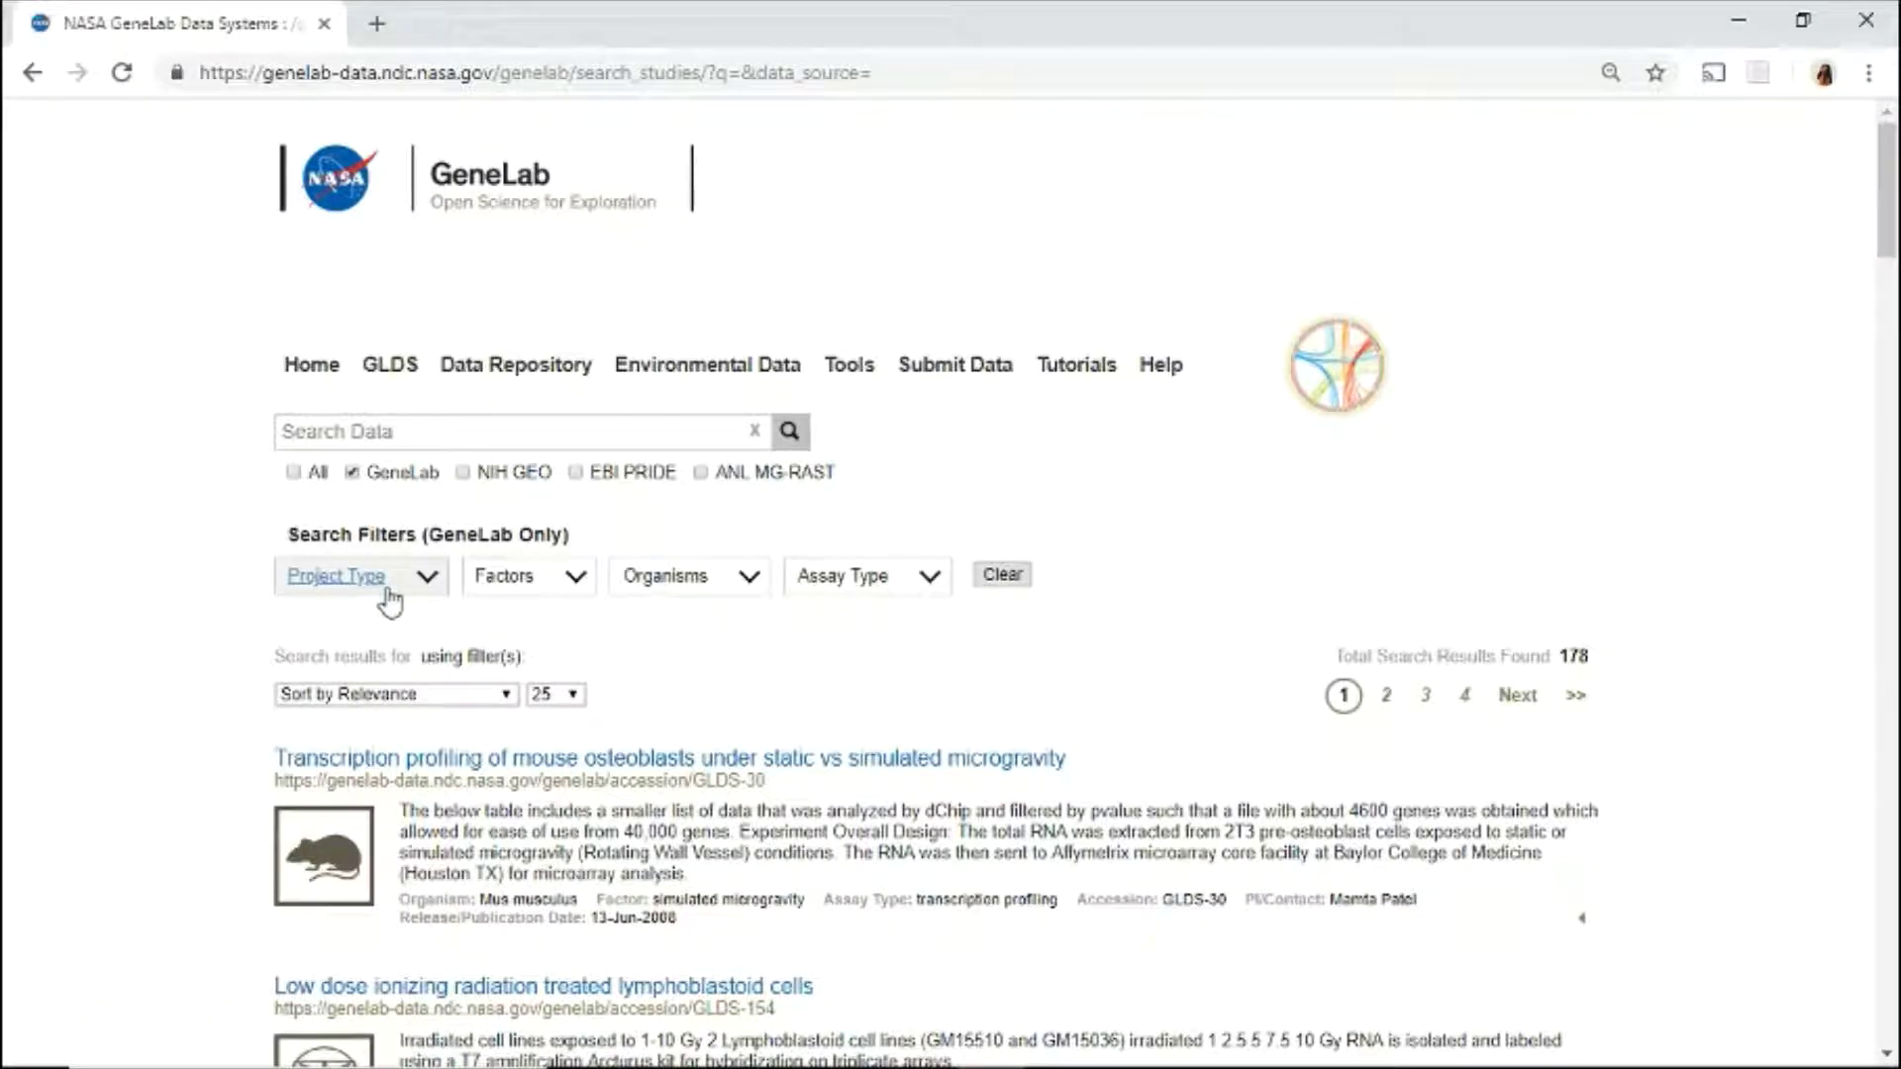
left_click(431, 584)
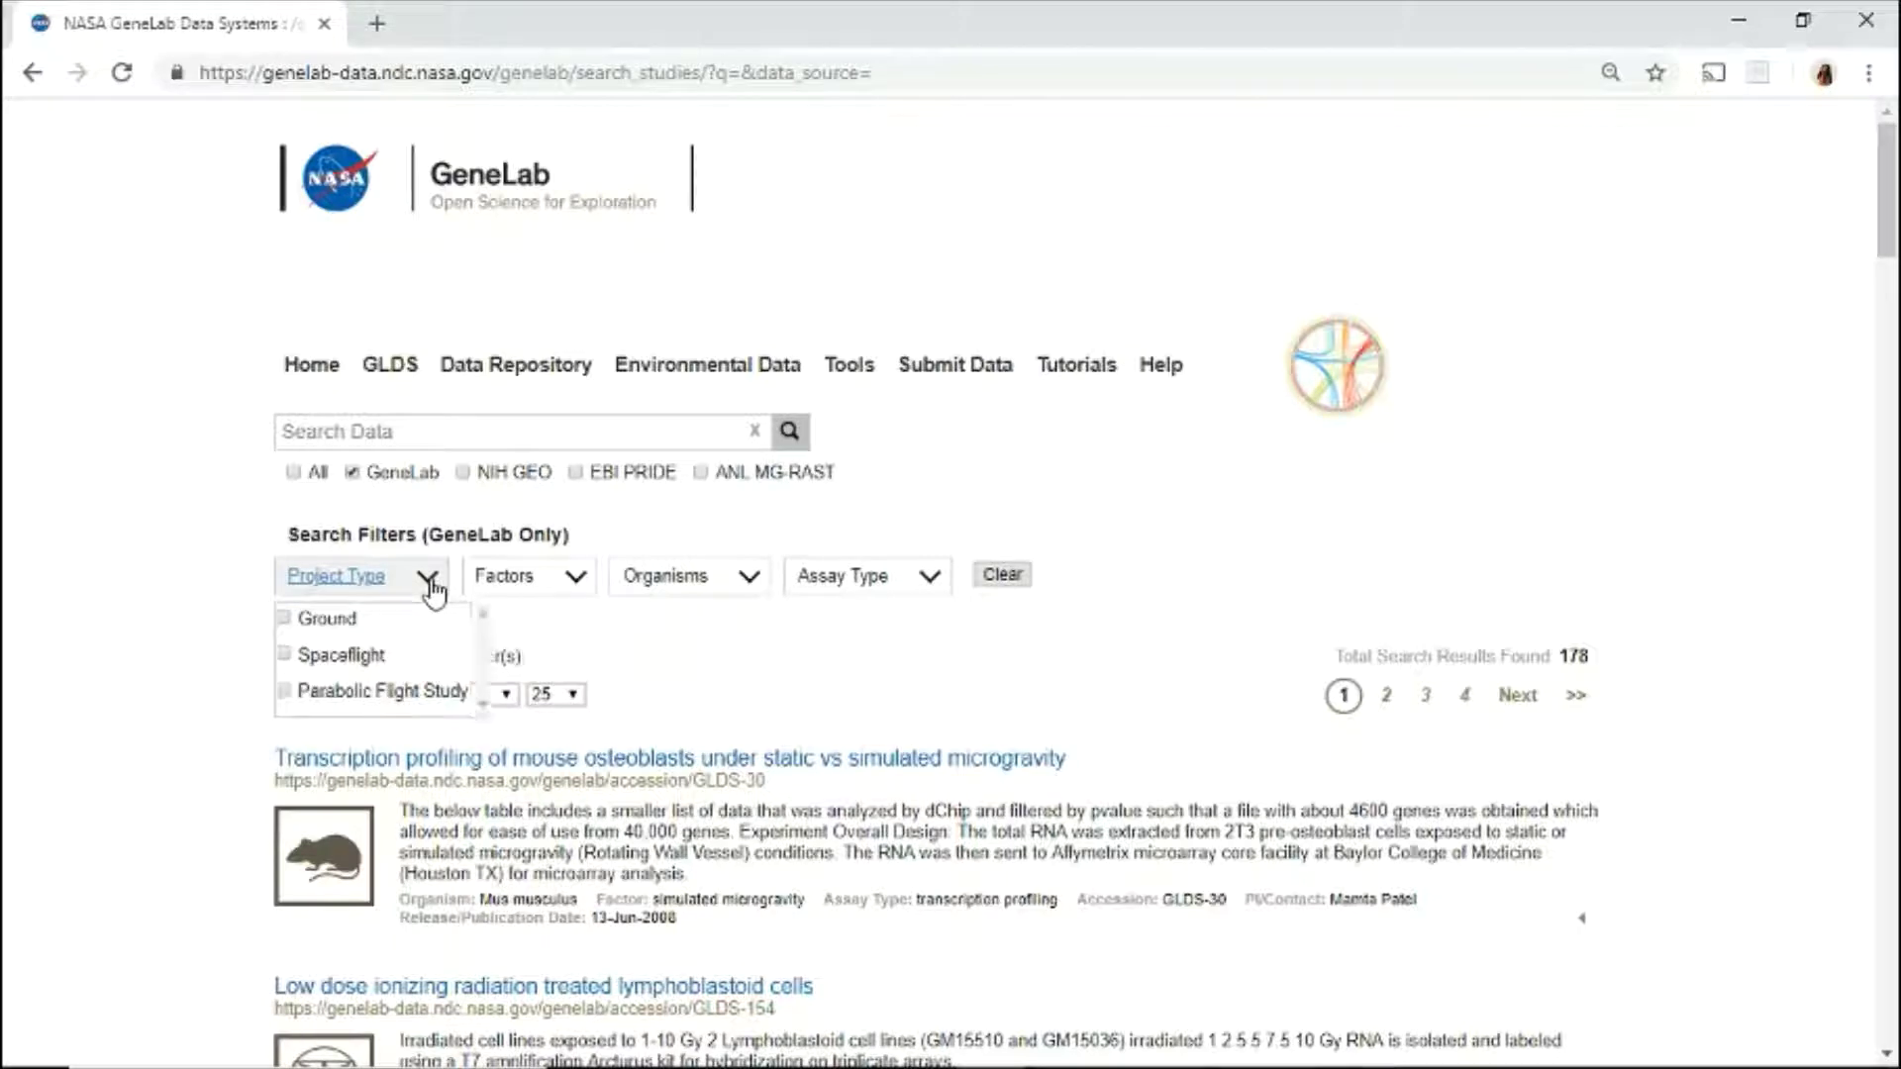
left_click(285, 656)
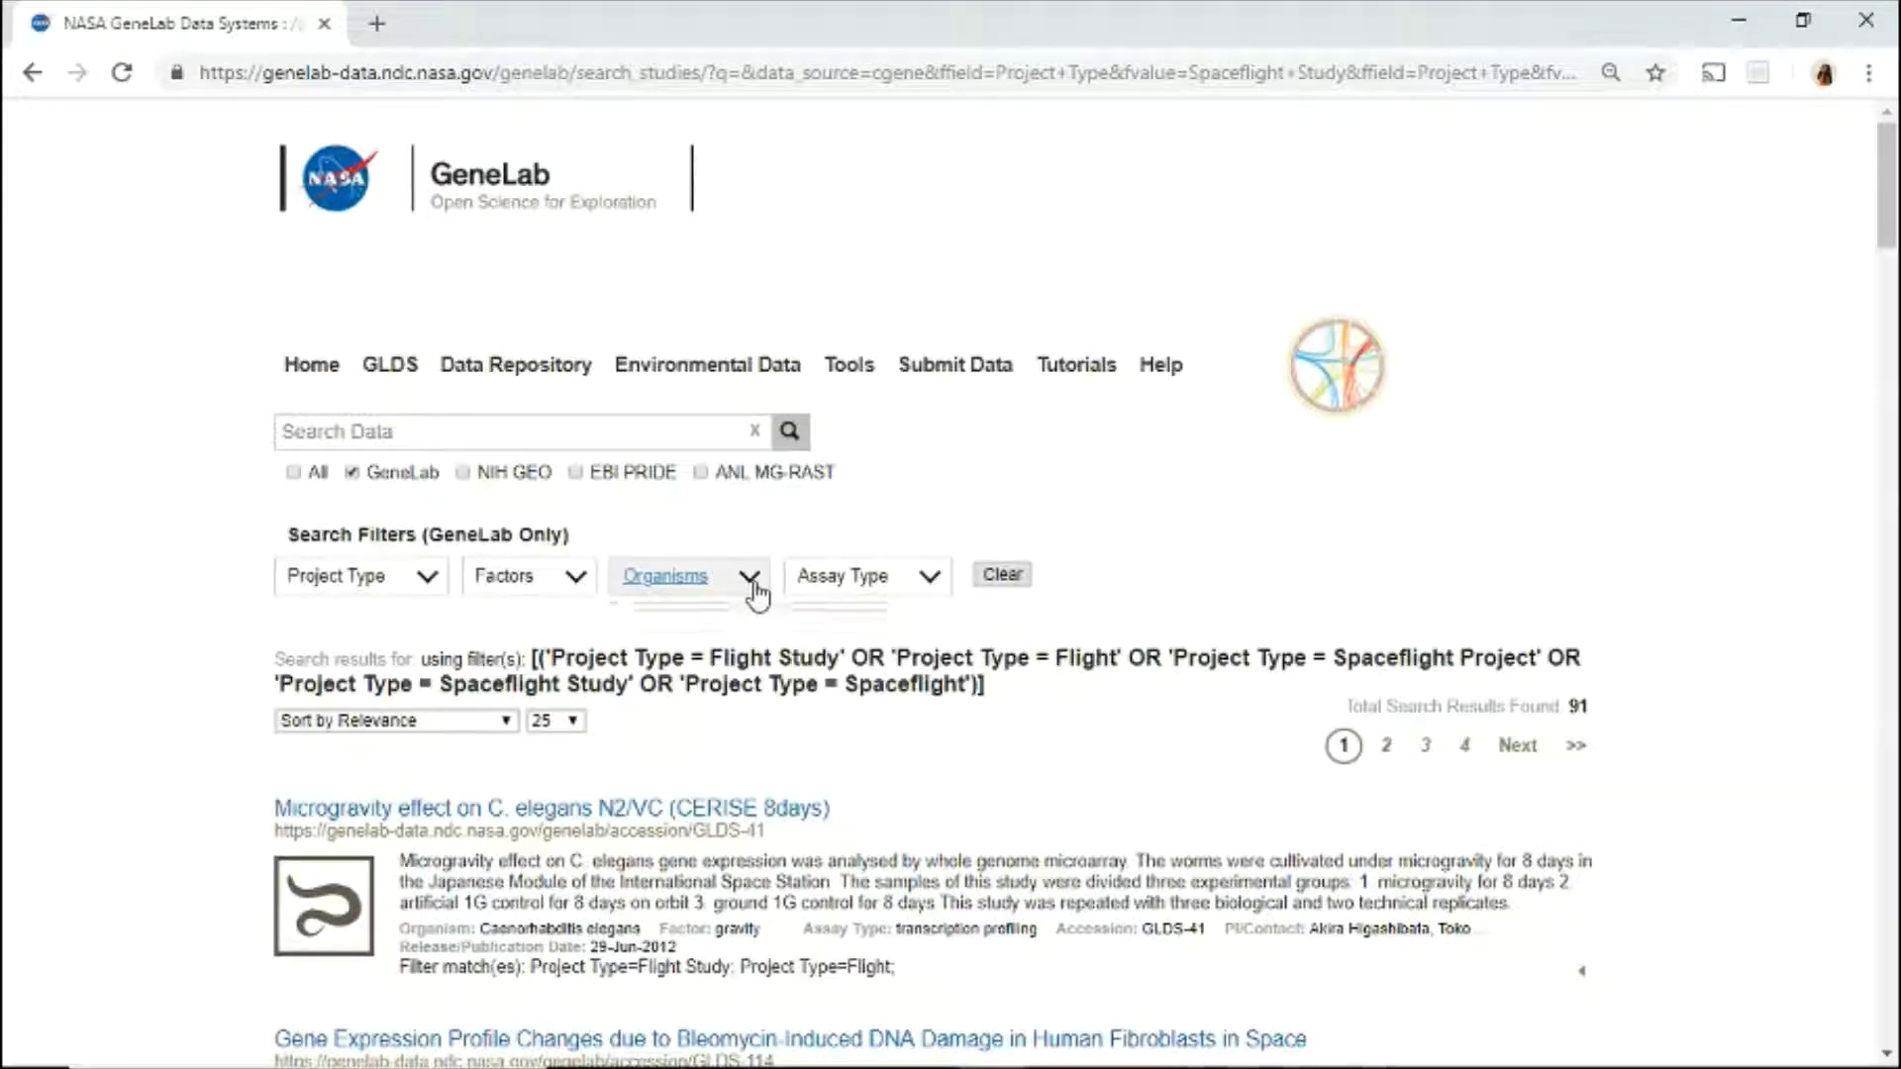
Filter to Bacillus subtilis and transcription profiling, leaving 2 studies.
left_click(752, 579)
left_click(620, 837)
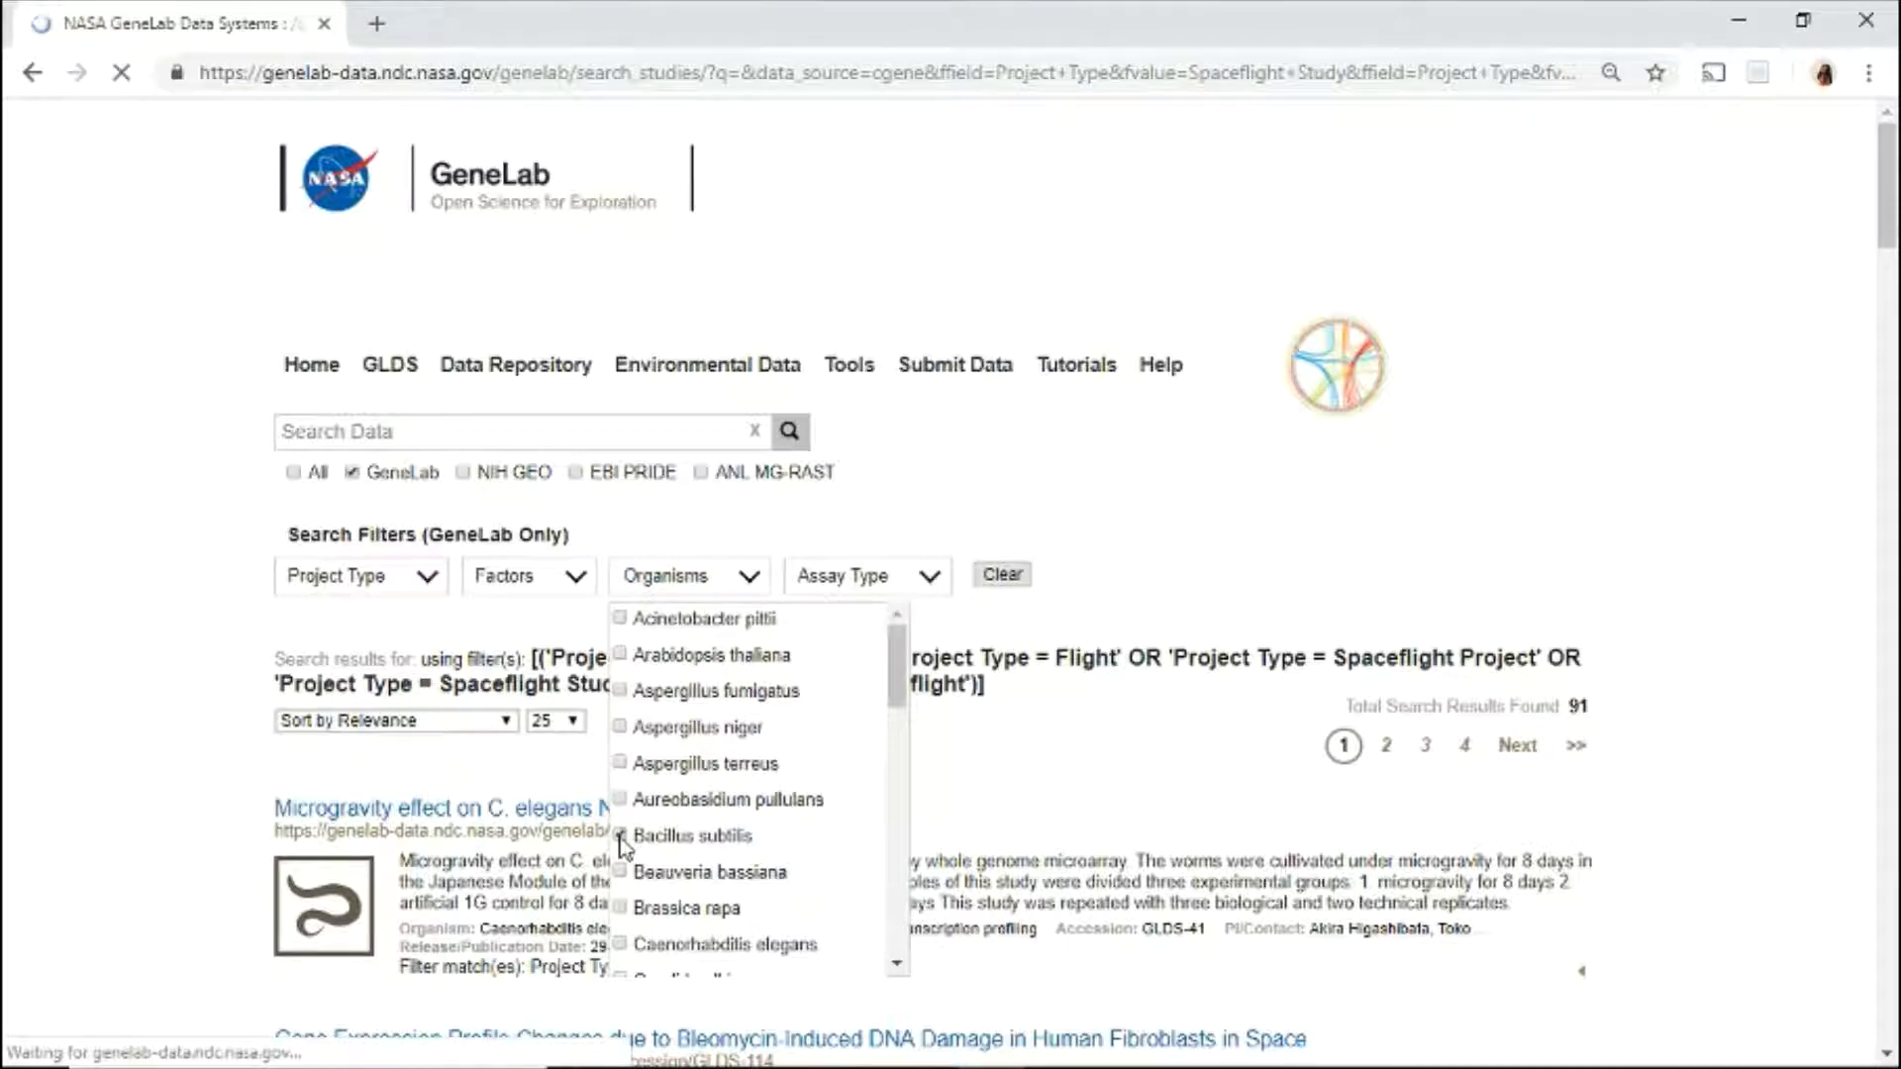
left_click(931, 586)
left_click(795, 871)
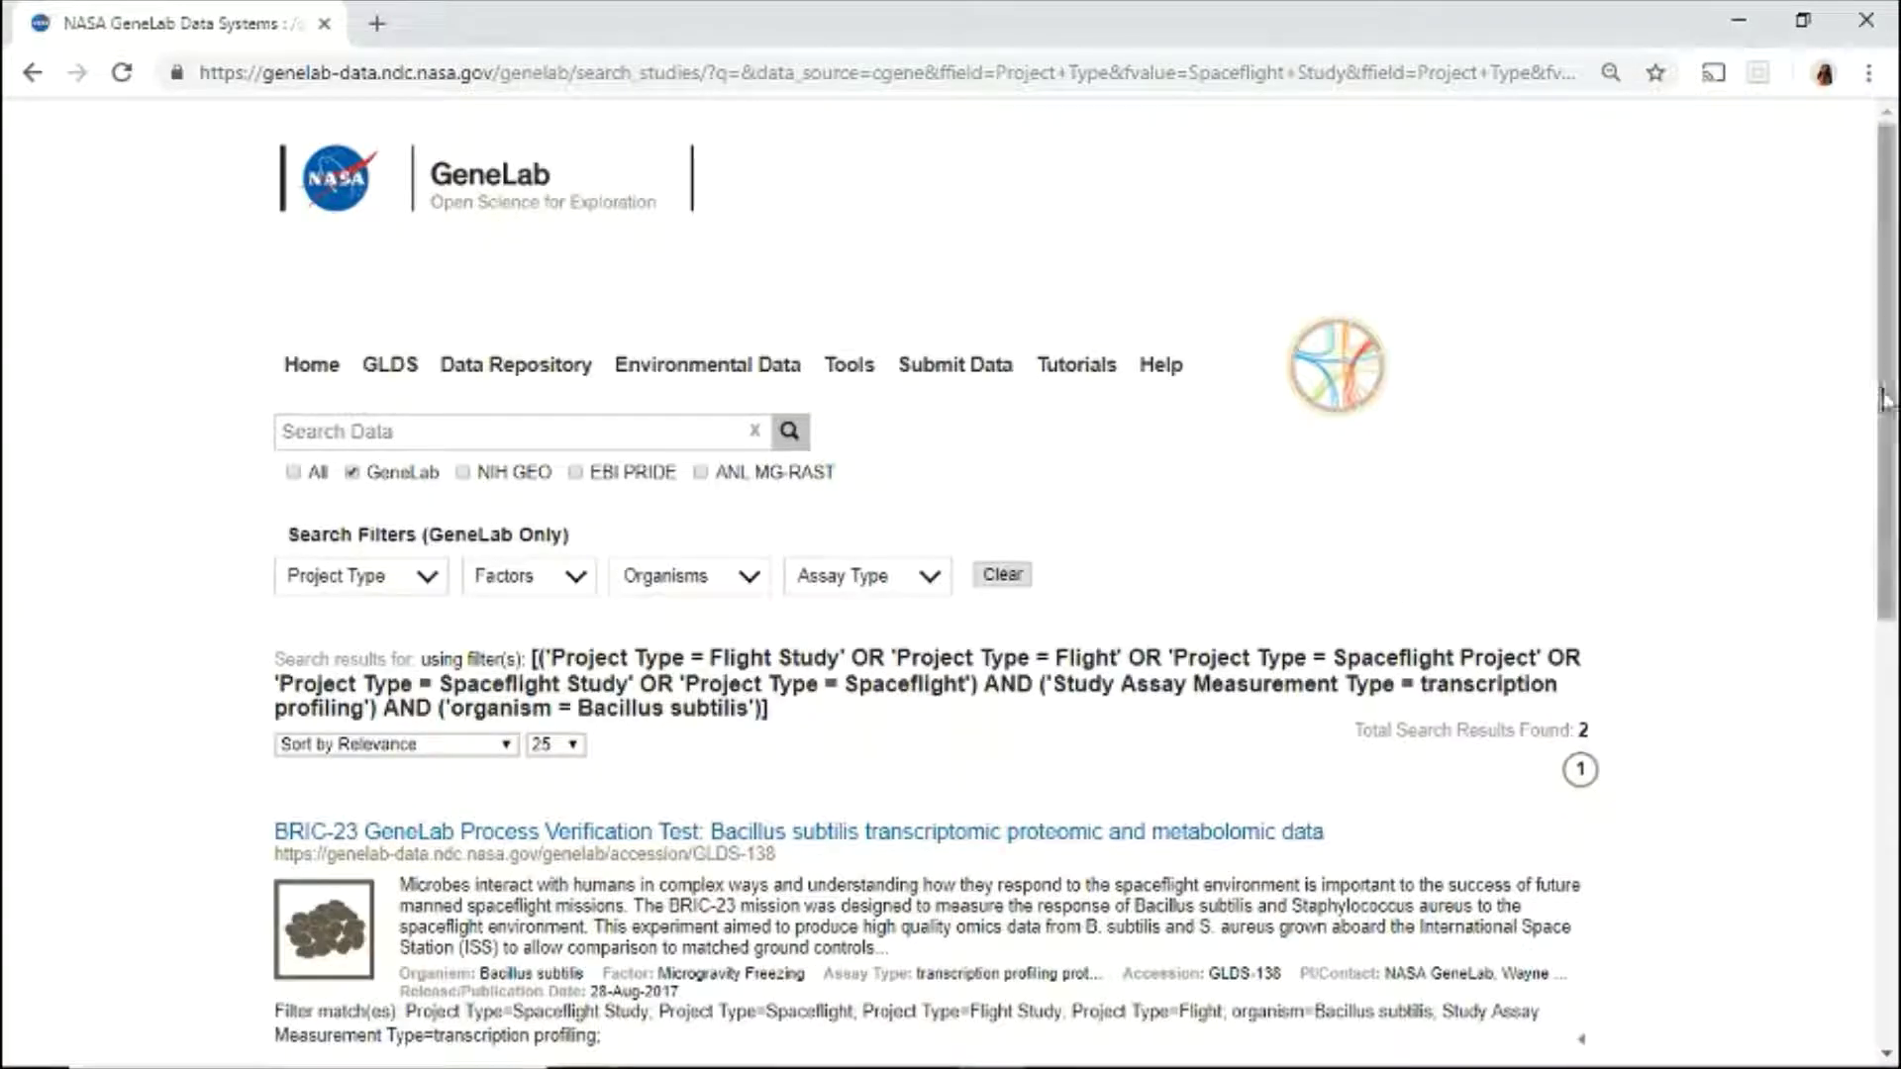
left_click_drag(1881, 399, 1881, 564)
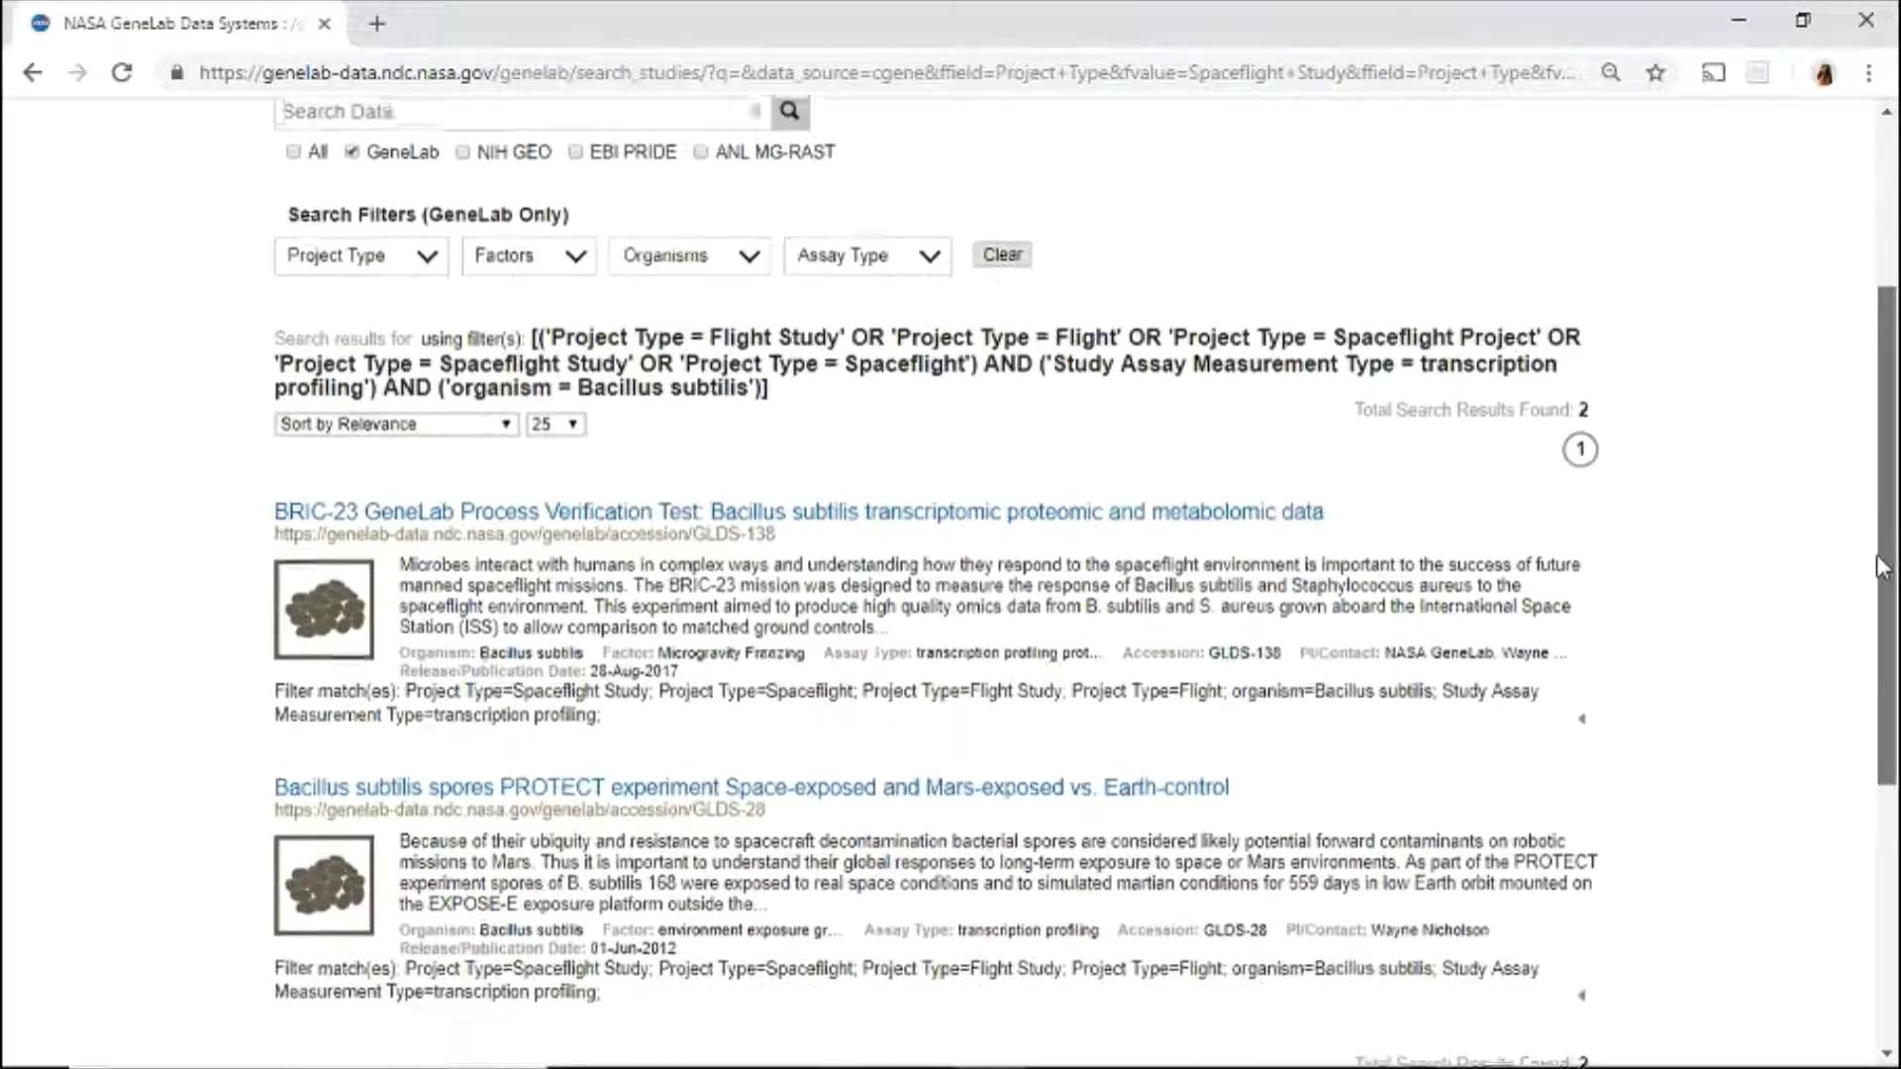
Open the BRIC-23 GLDS-138 dataset and view its Protocols, Samples and Assays/Measurements tabs.
left_click(1044, 530)
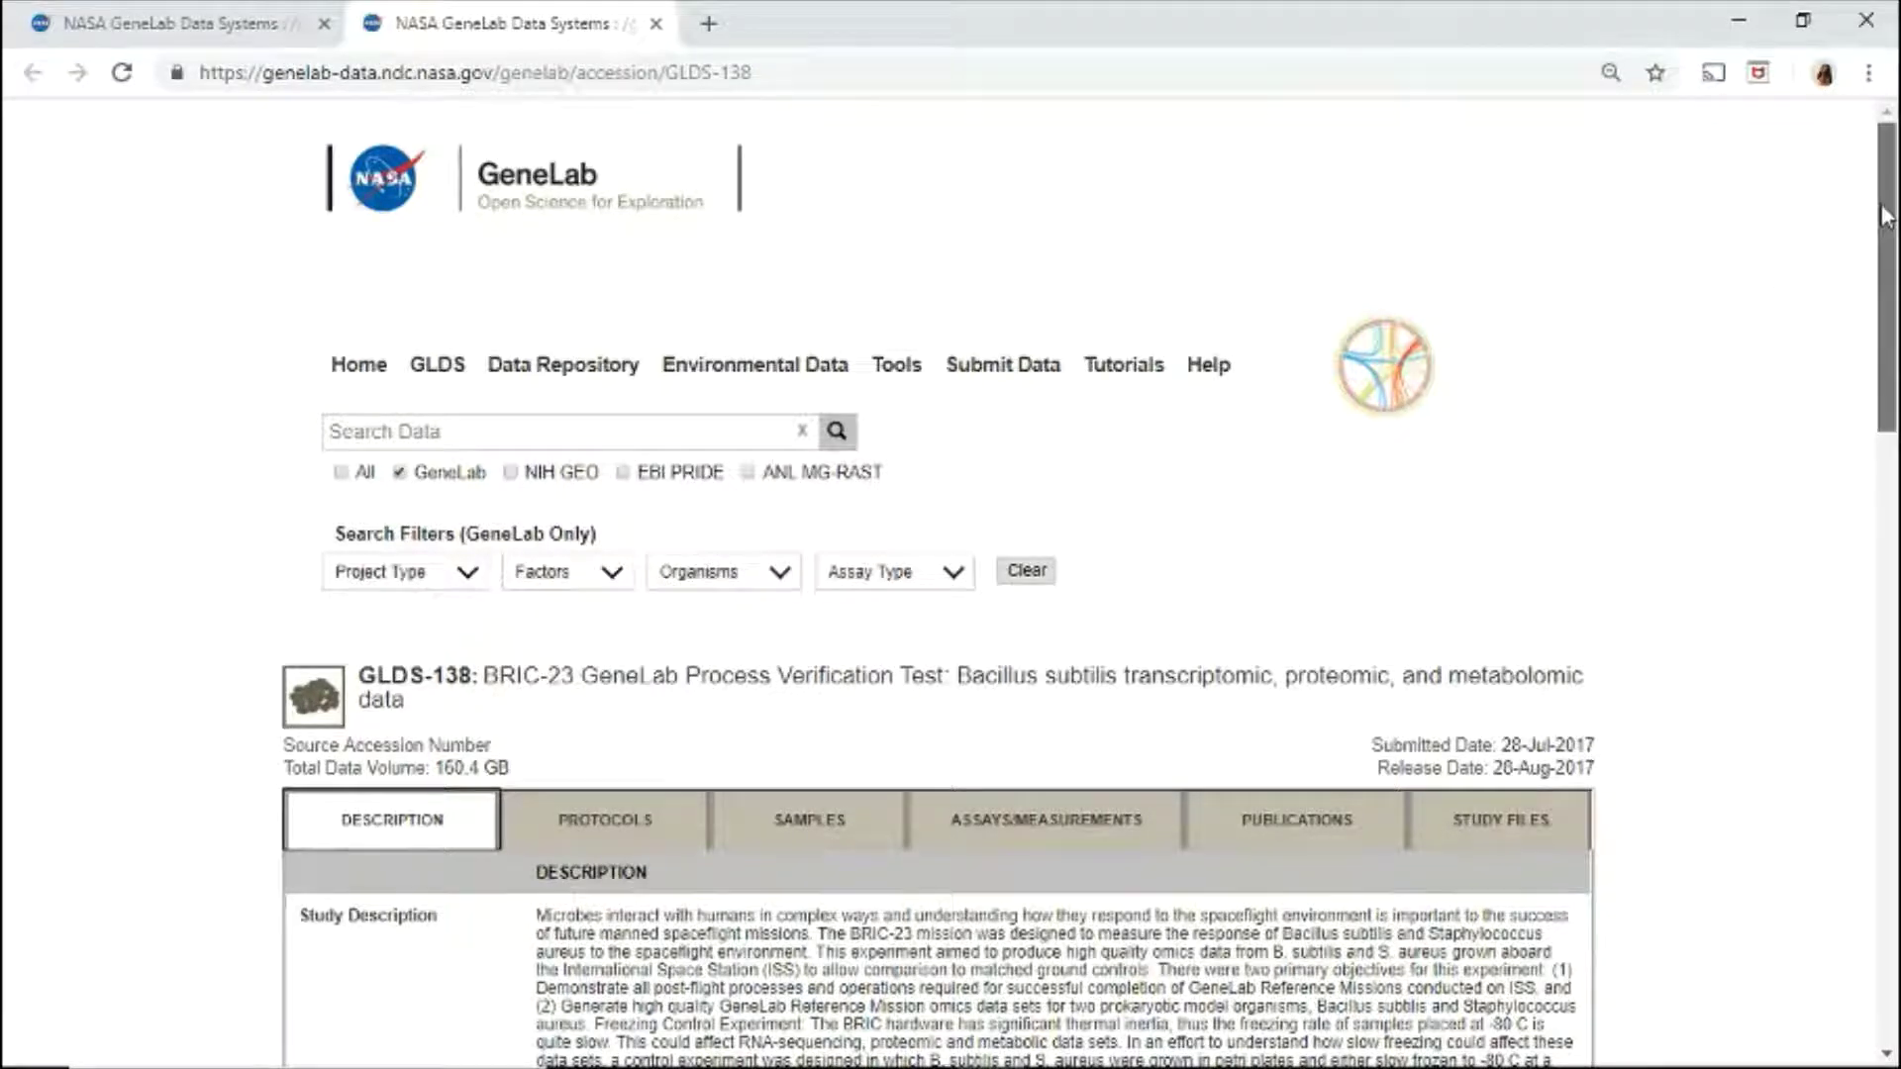
left_click_drag(1881, 221, 1867, 398)
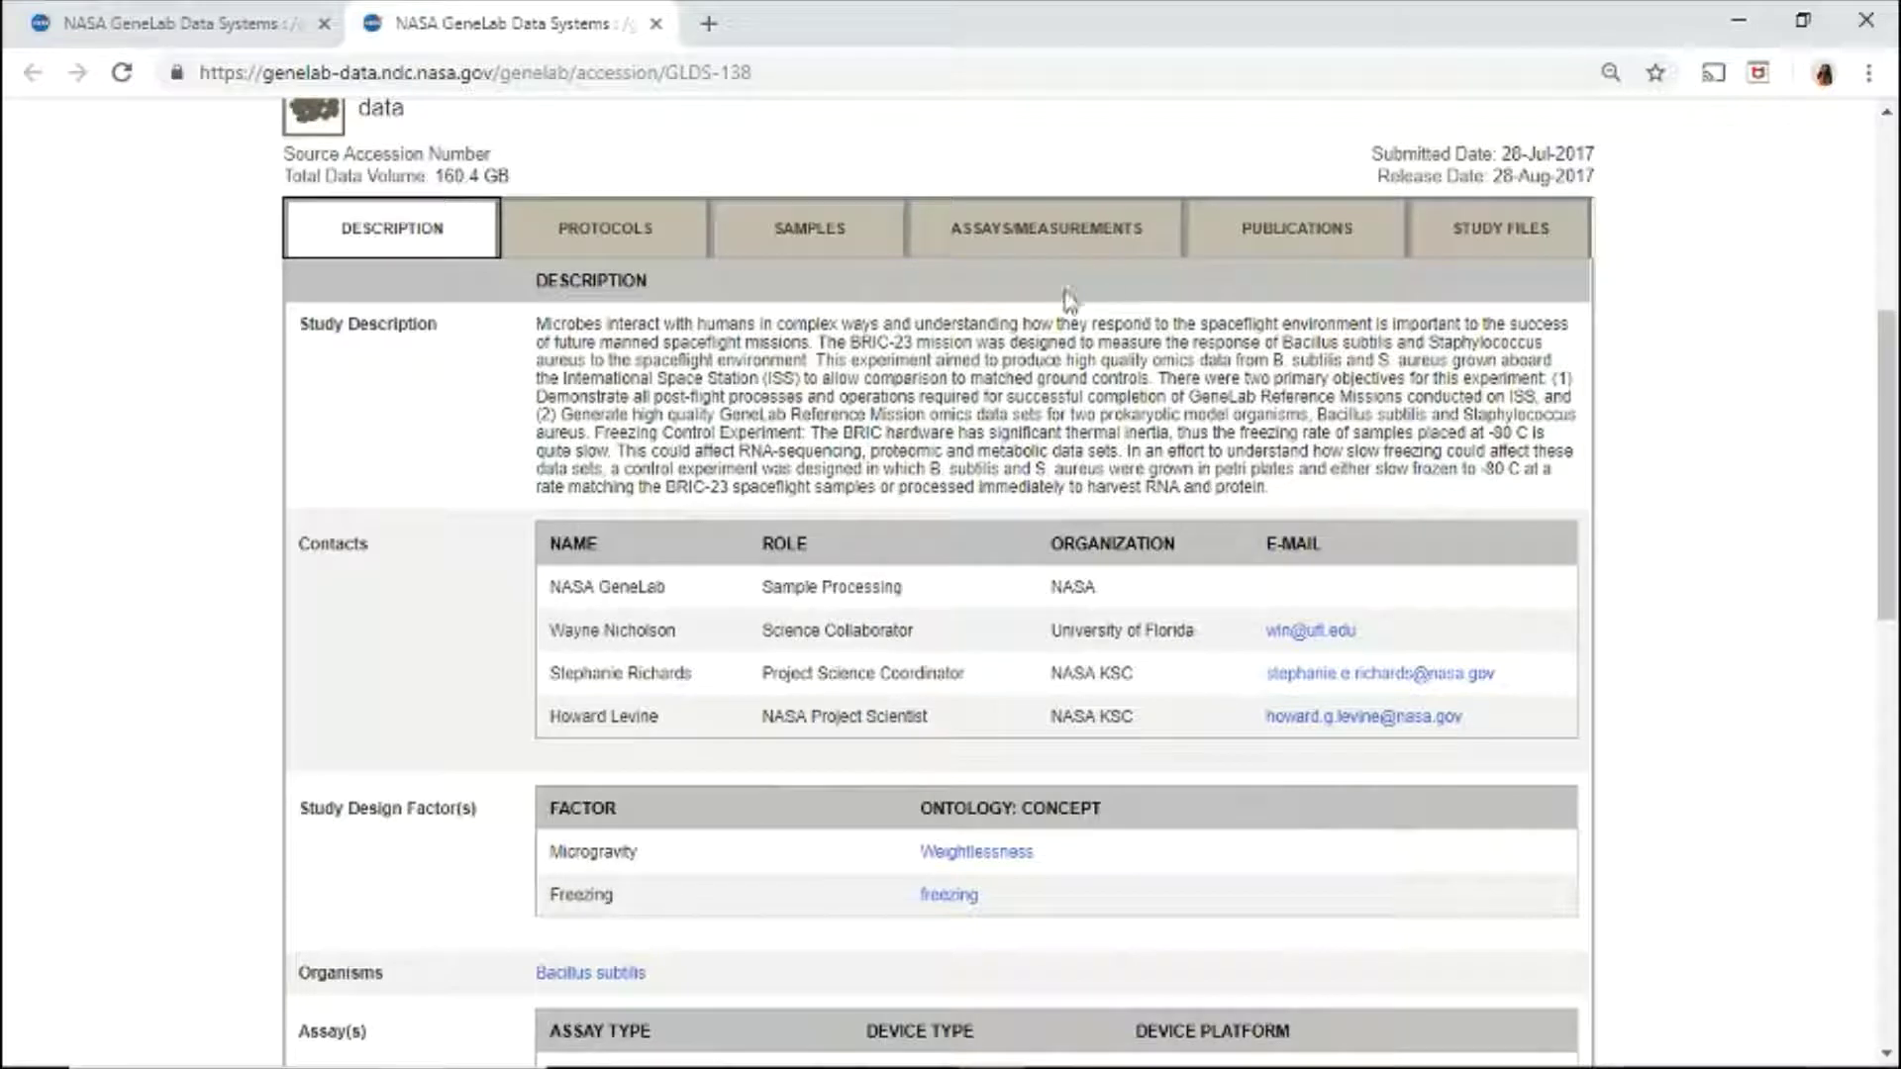
left_click(633, 233)
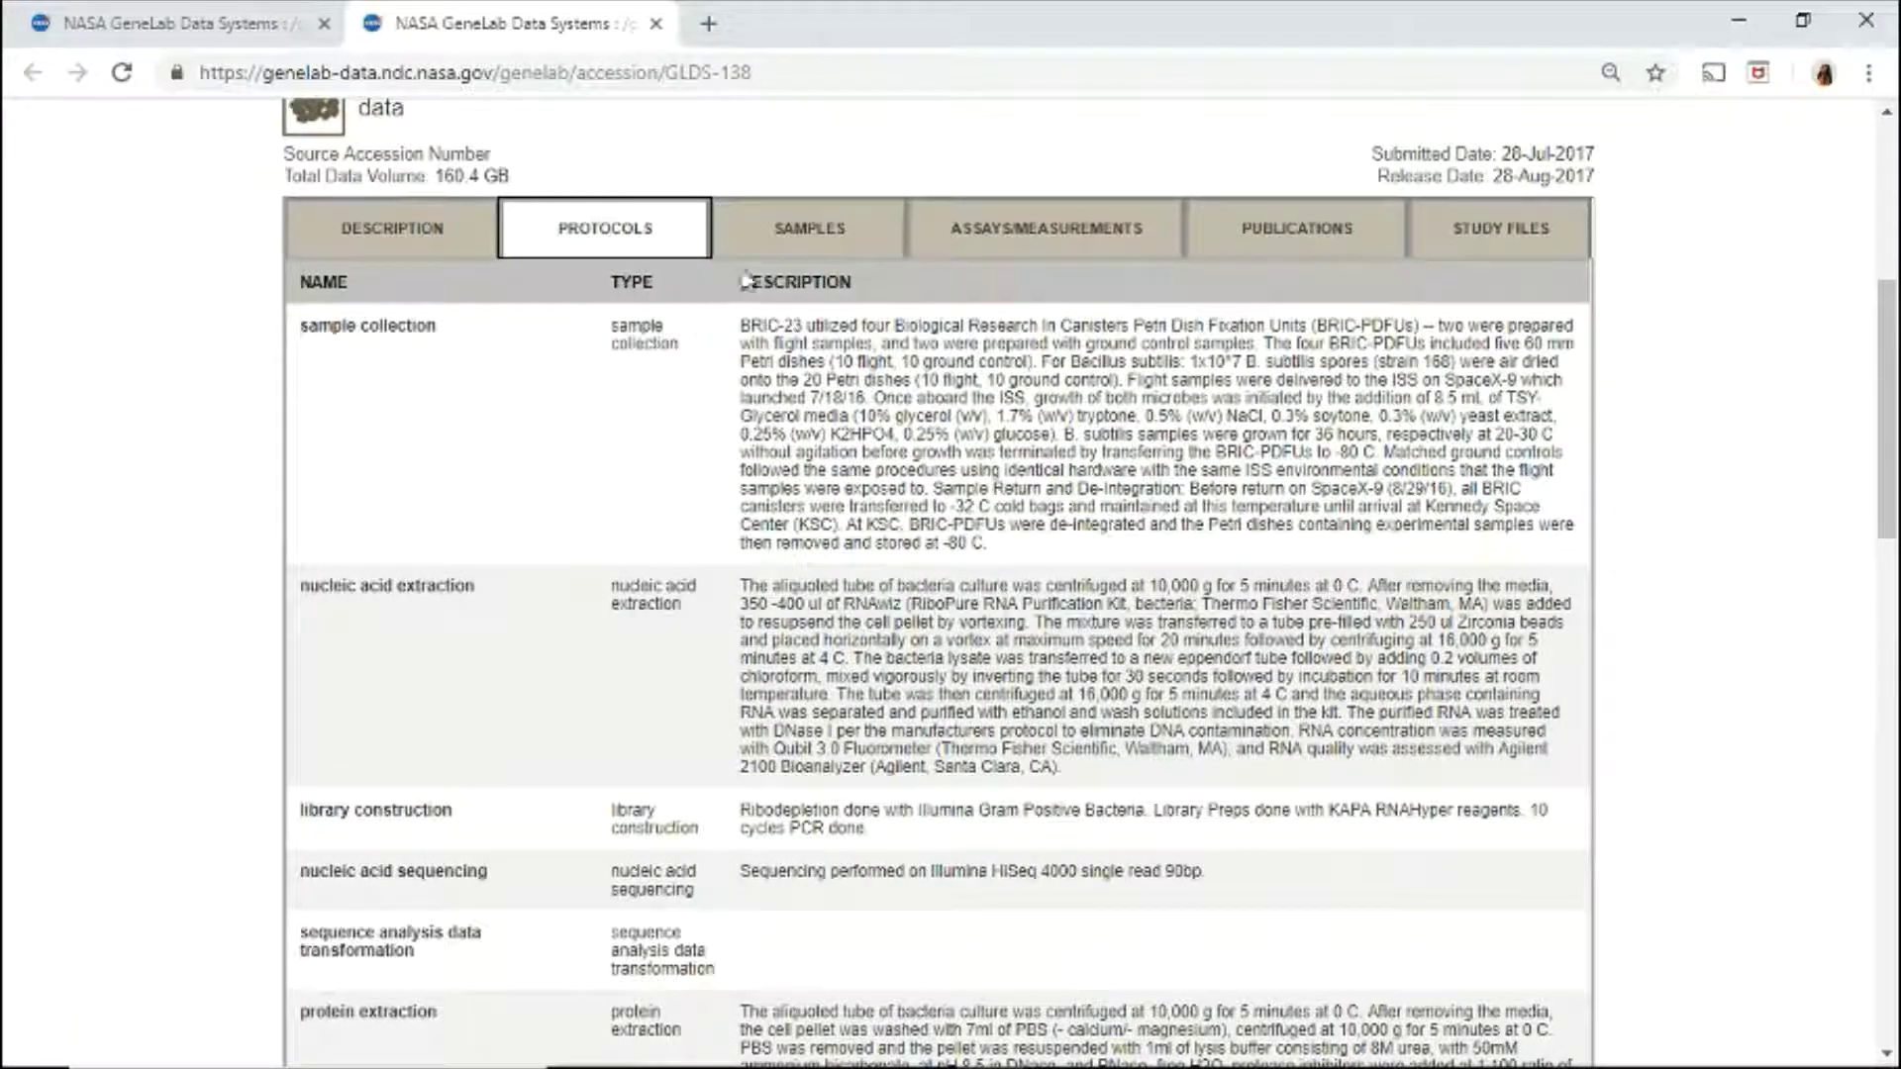
left_click(777, 242)
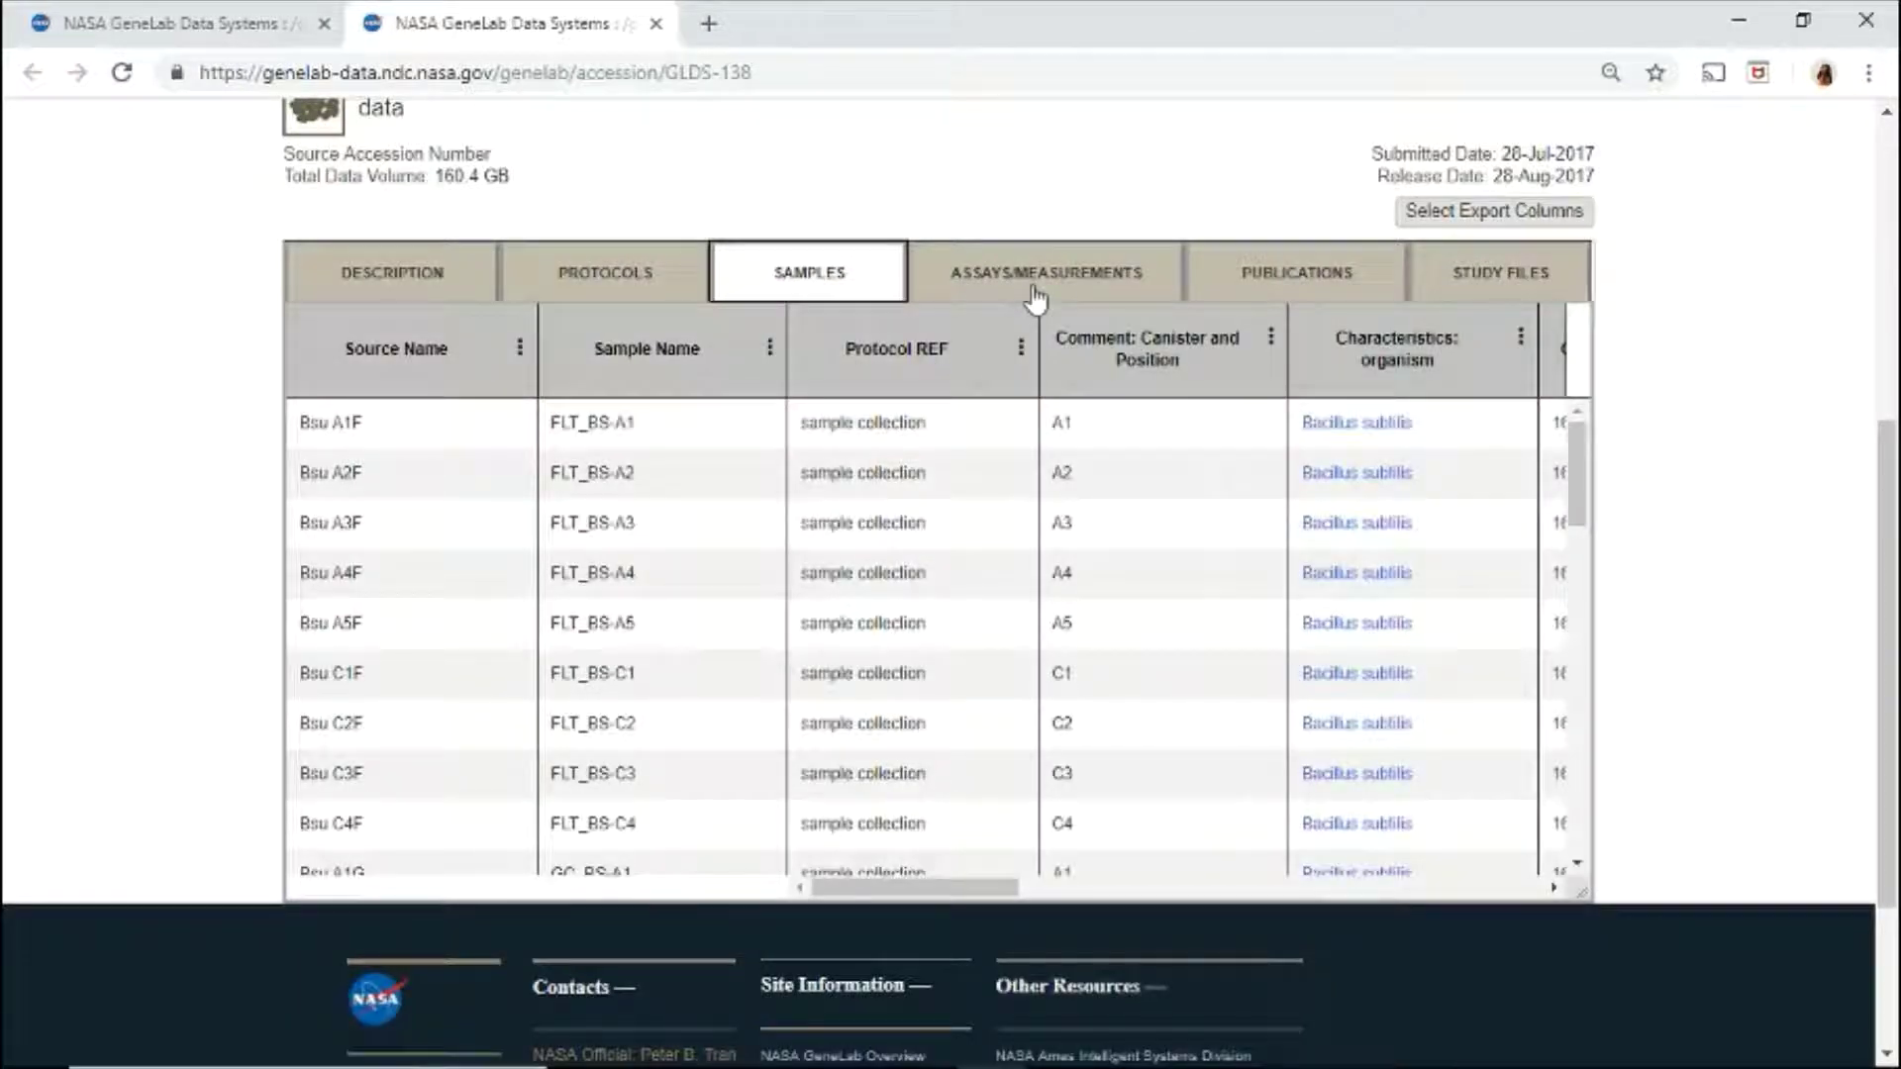
left_click(1032, 287)
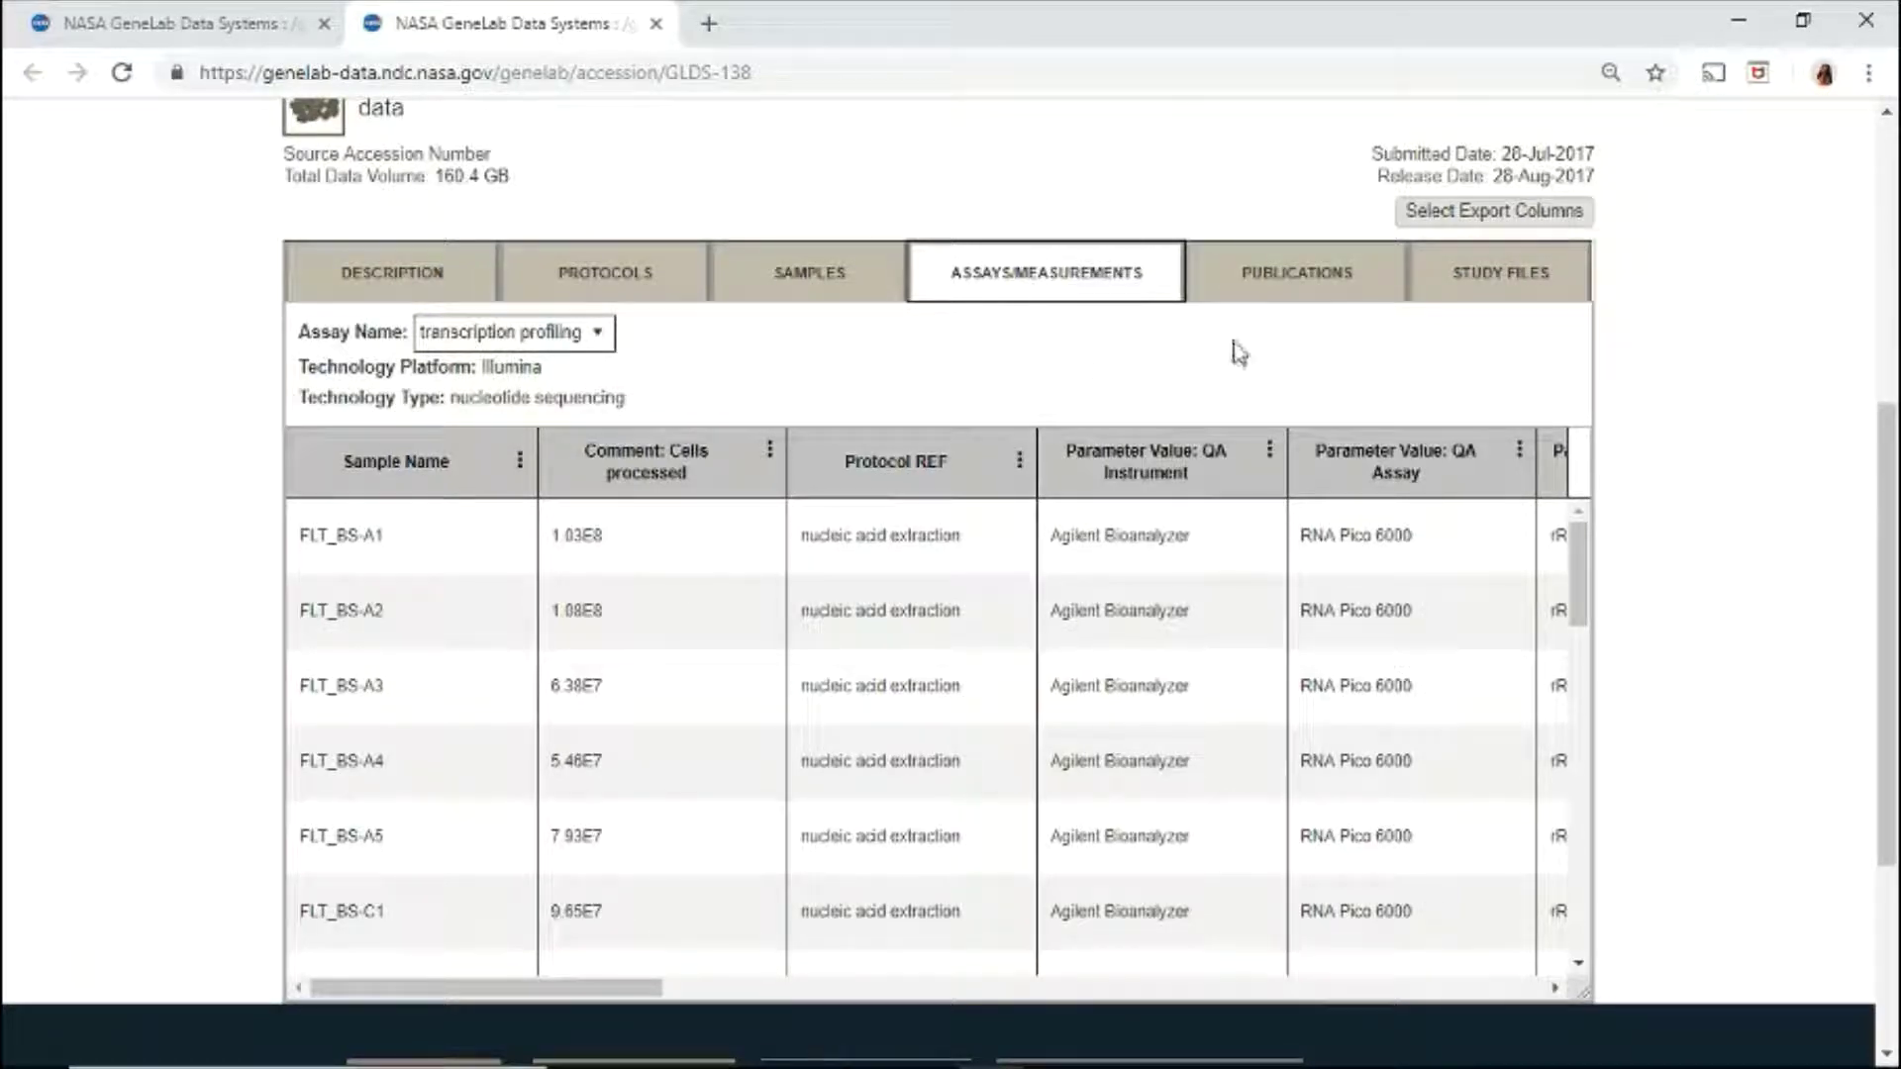
Export the GLDS-138 assay table as CSV with the Extract Name column included.
left_click(1436, 218)
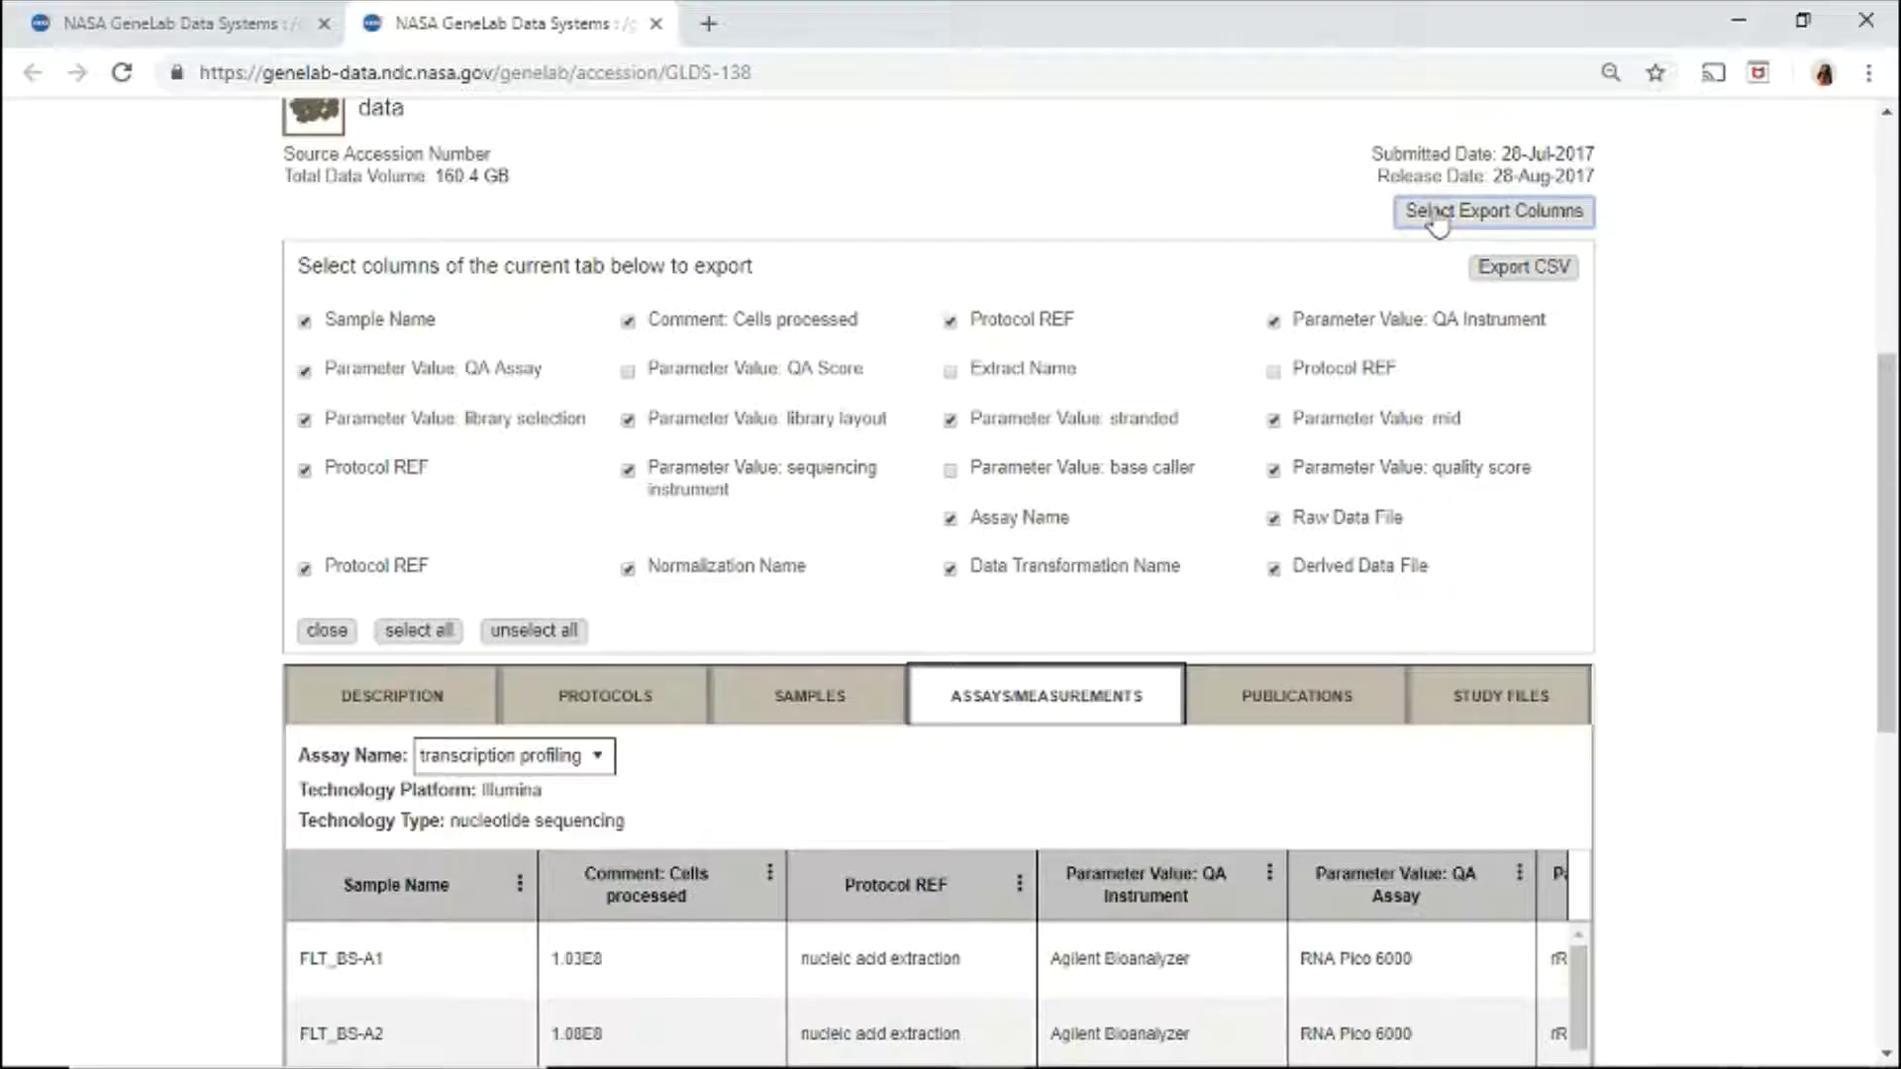
left_click(950, 372)
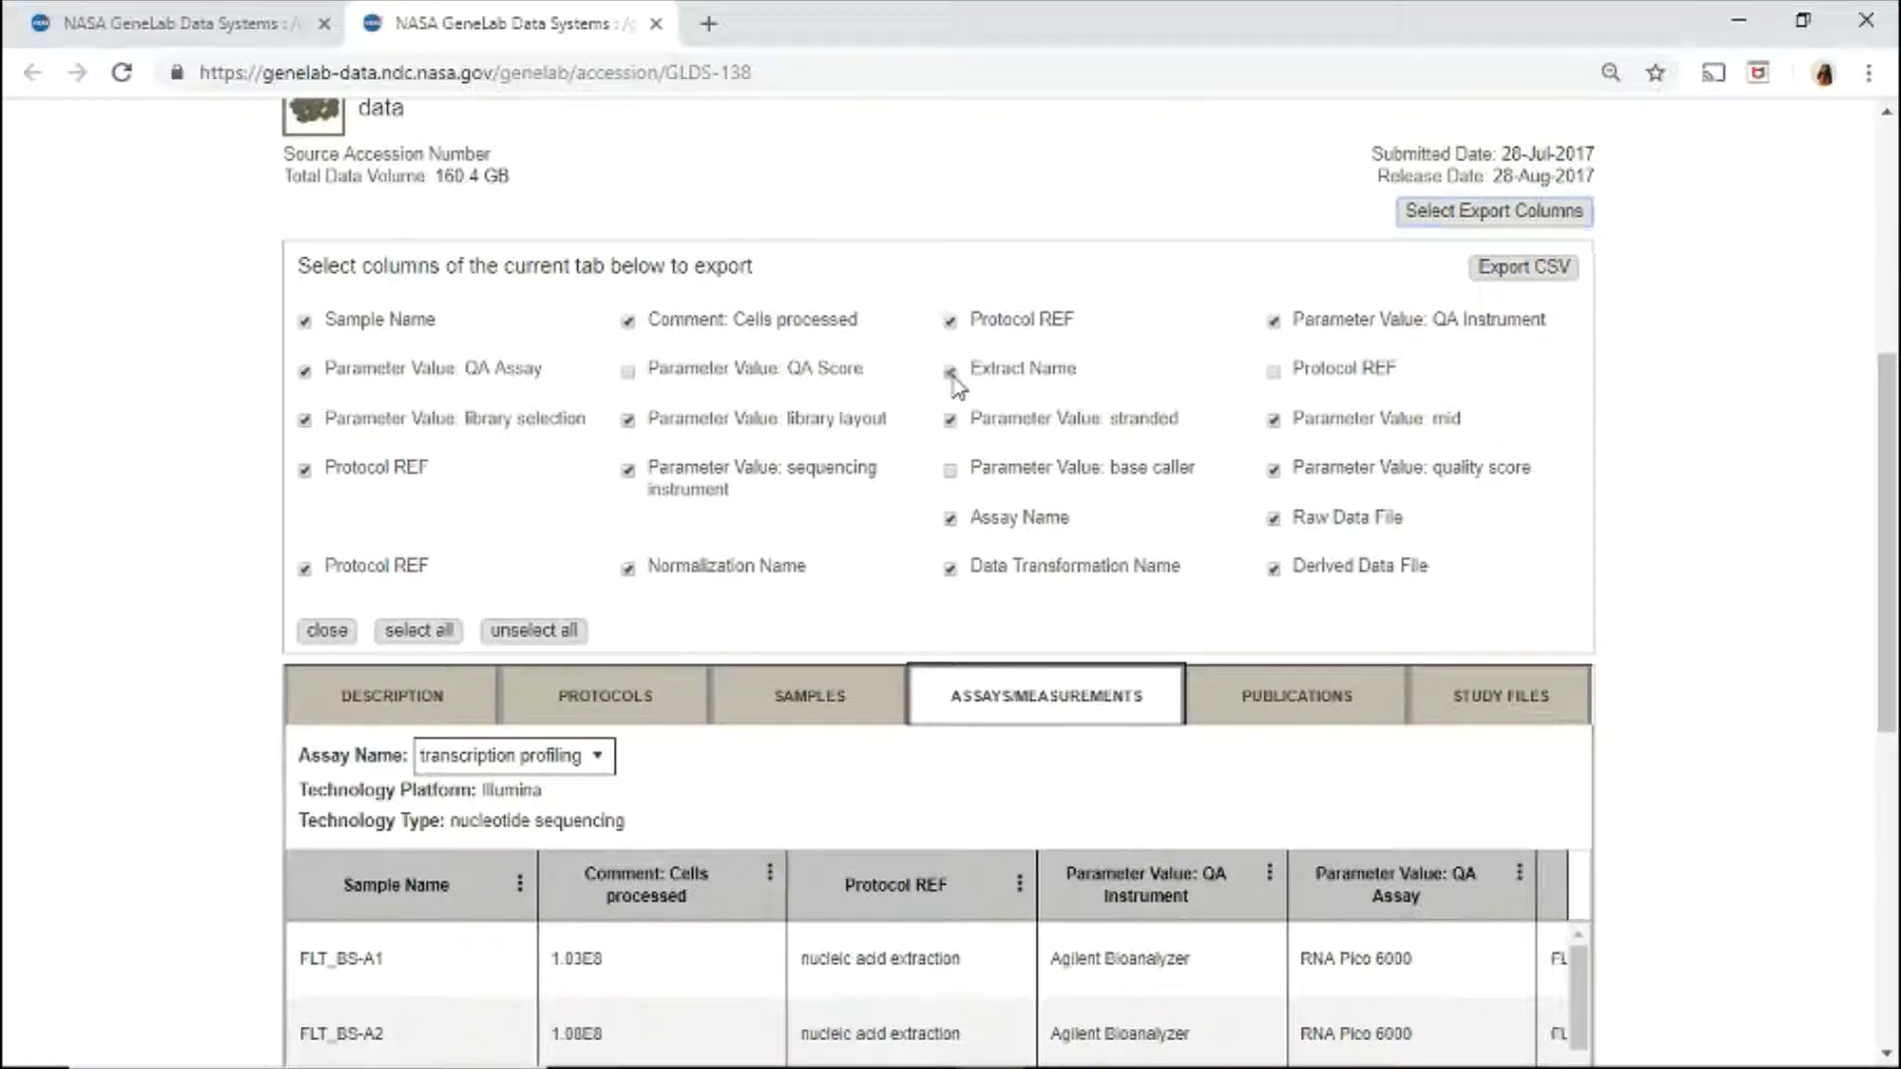
left_click(1499, 282)
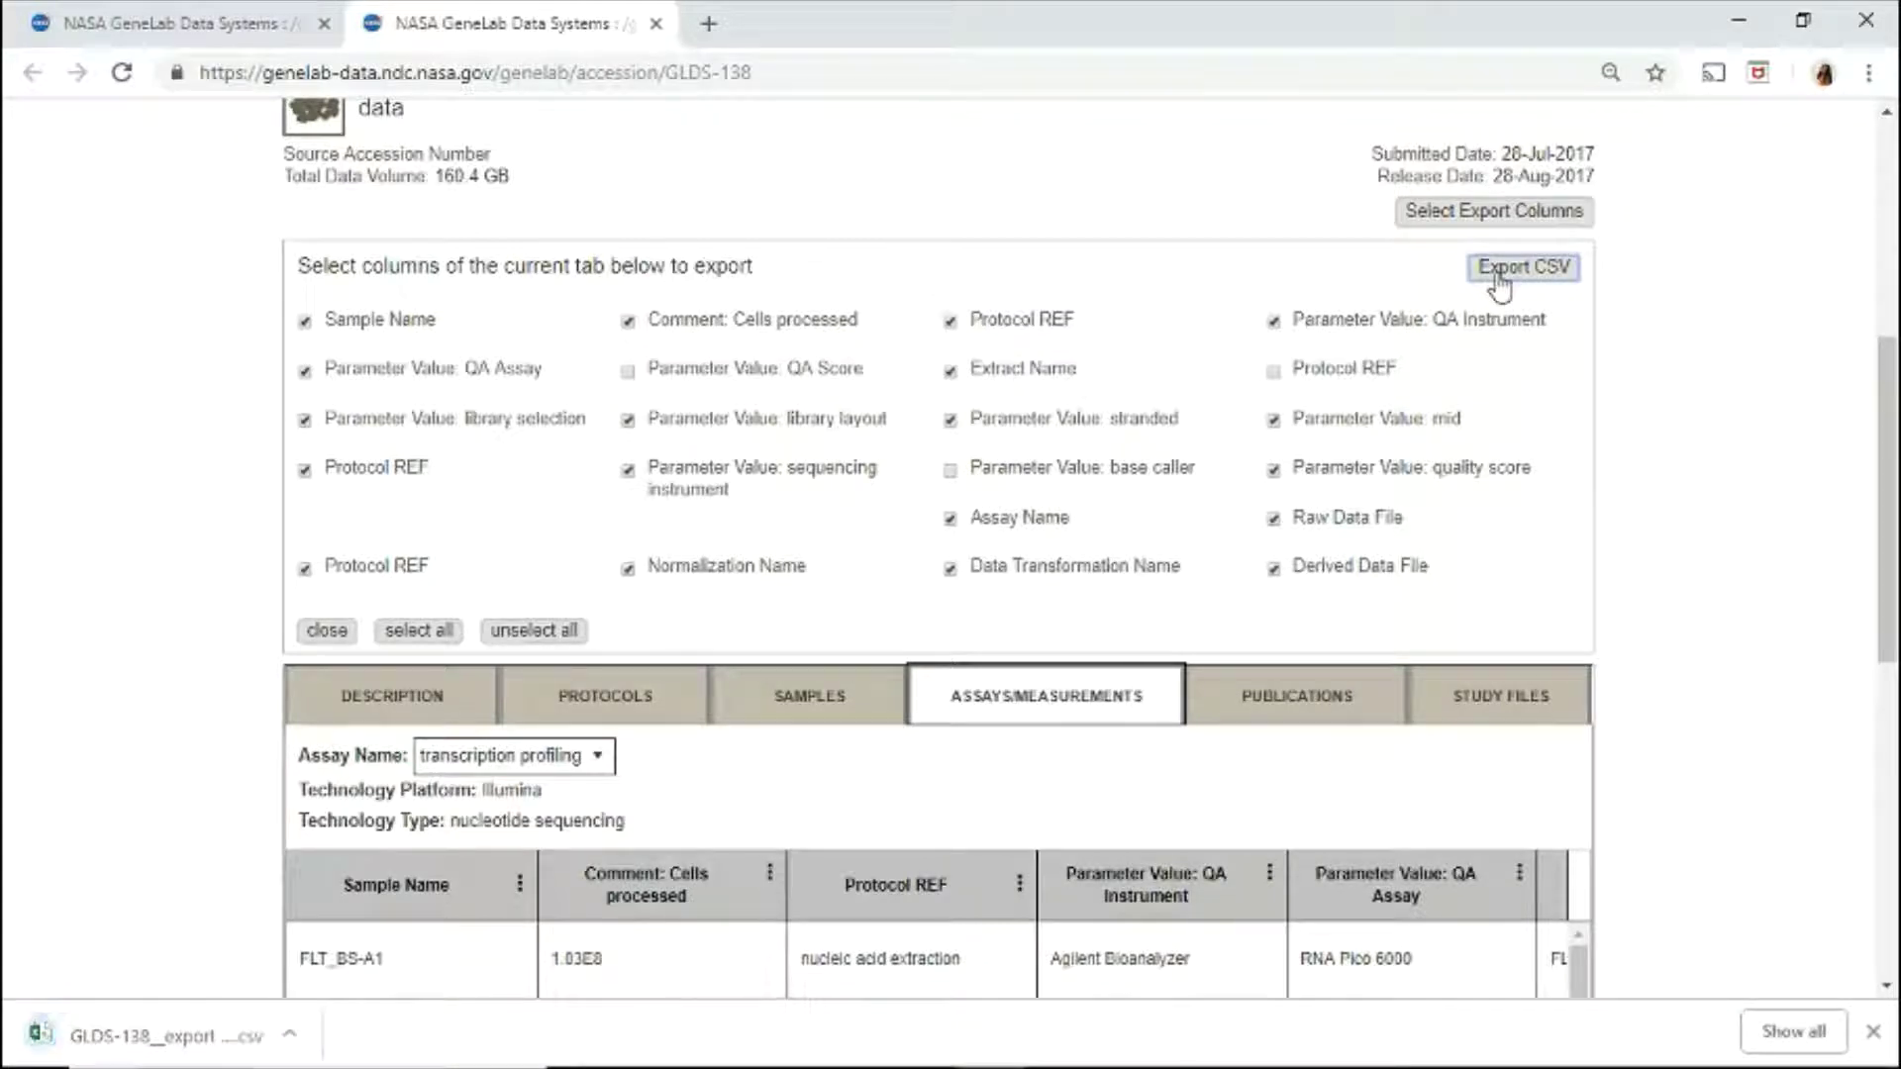
left_click(1470, 220)
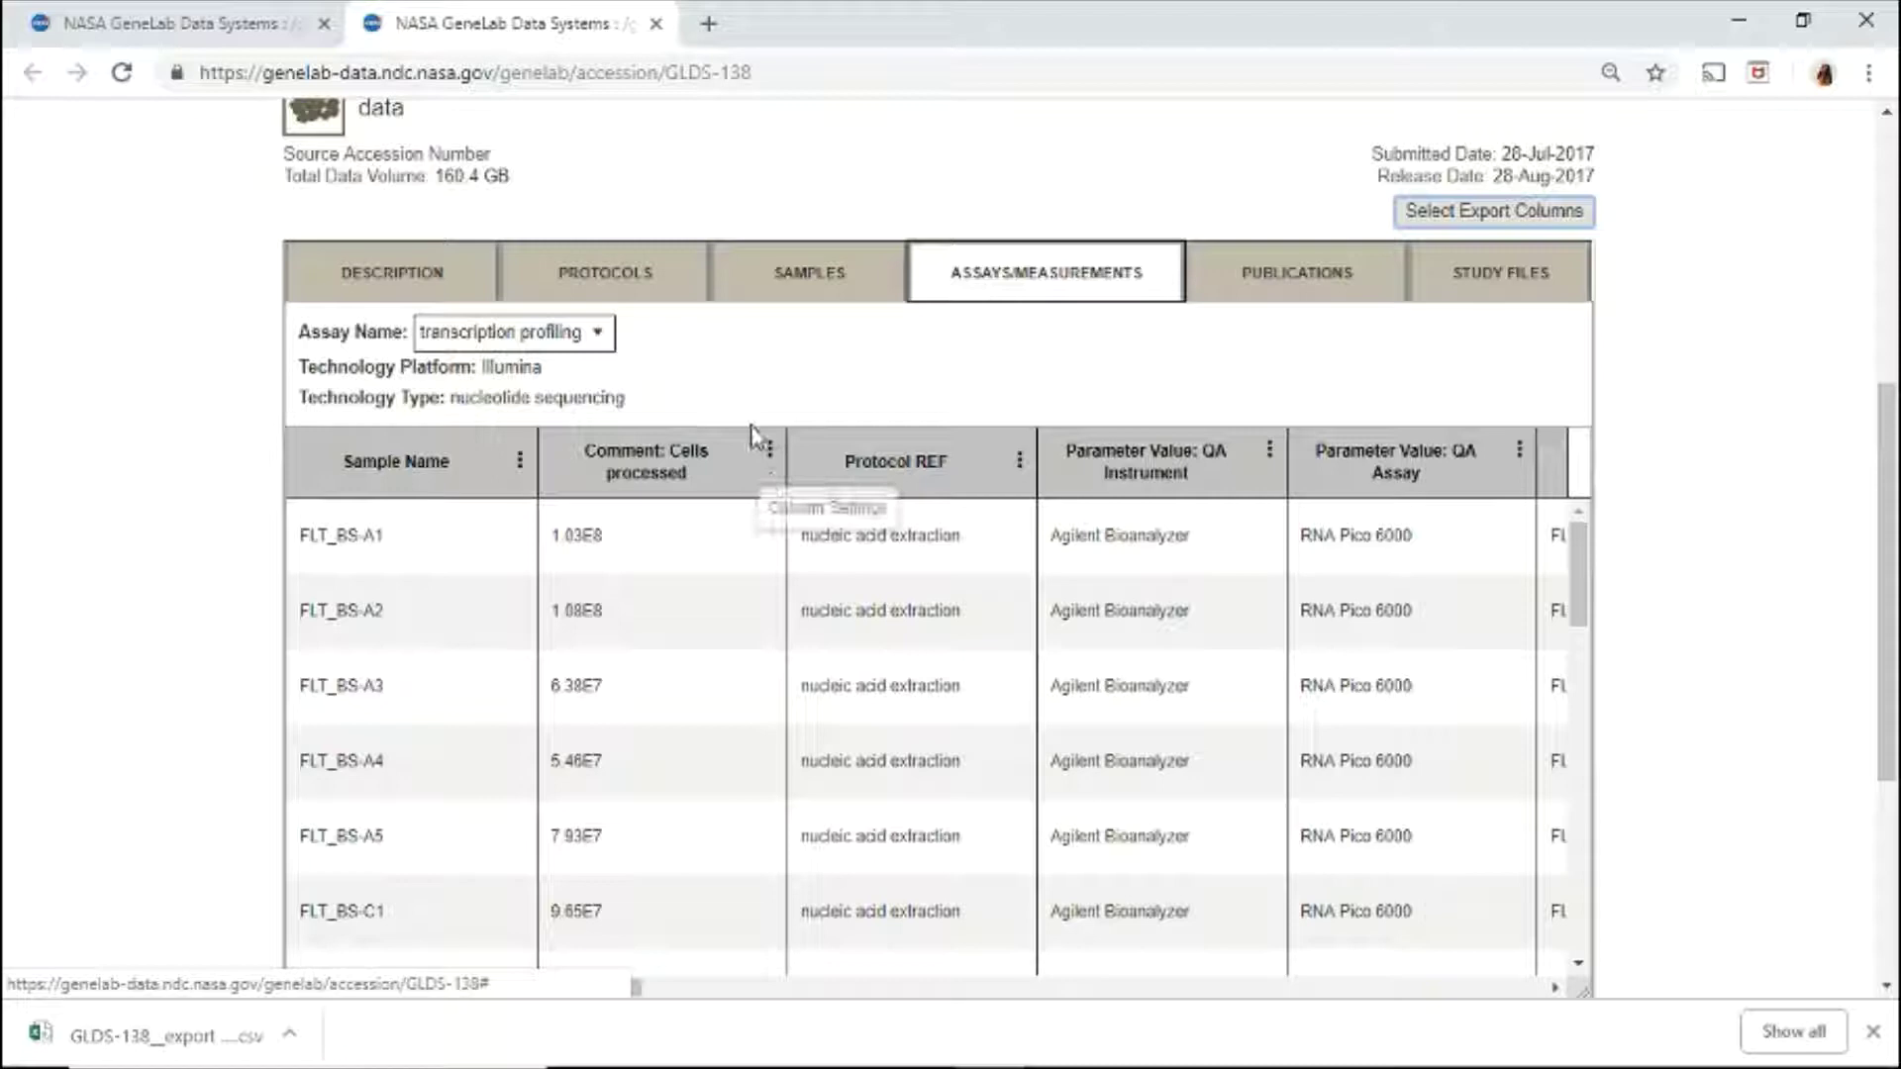
left_click(770, 460)
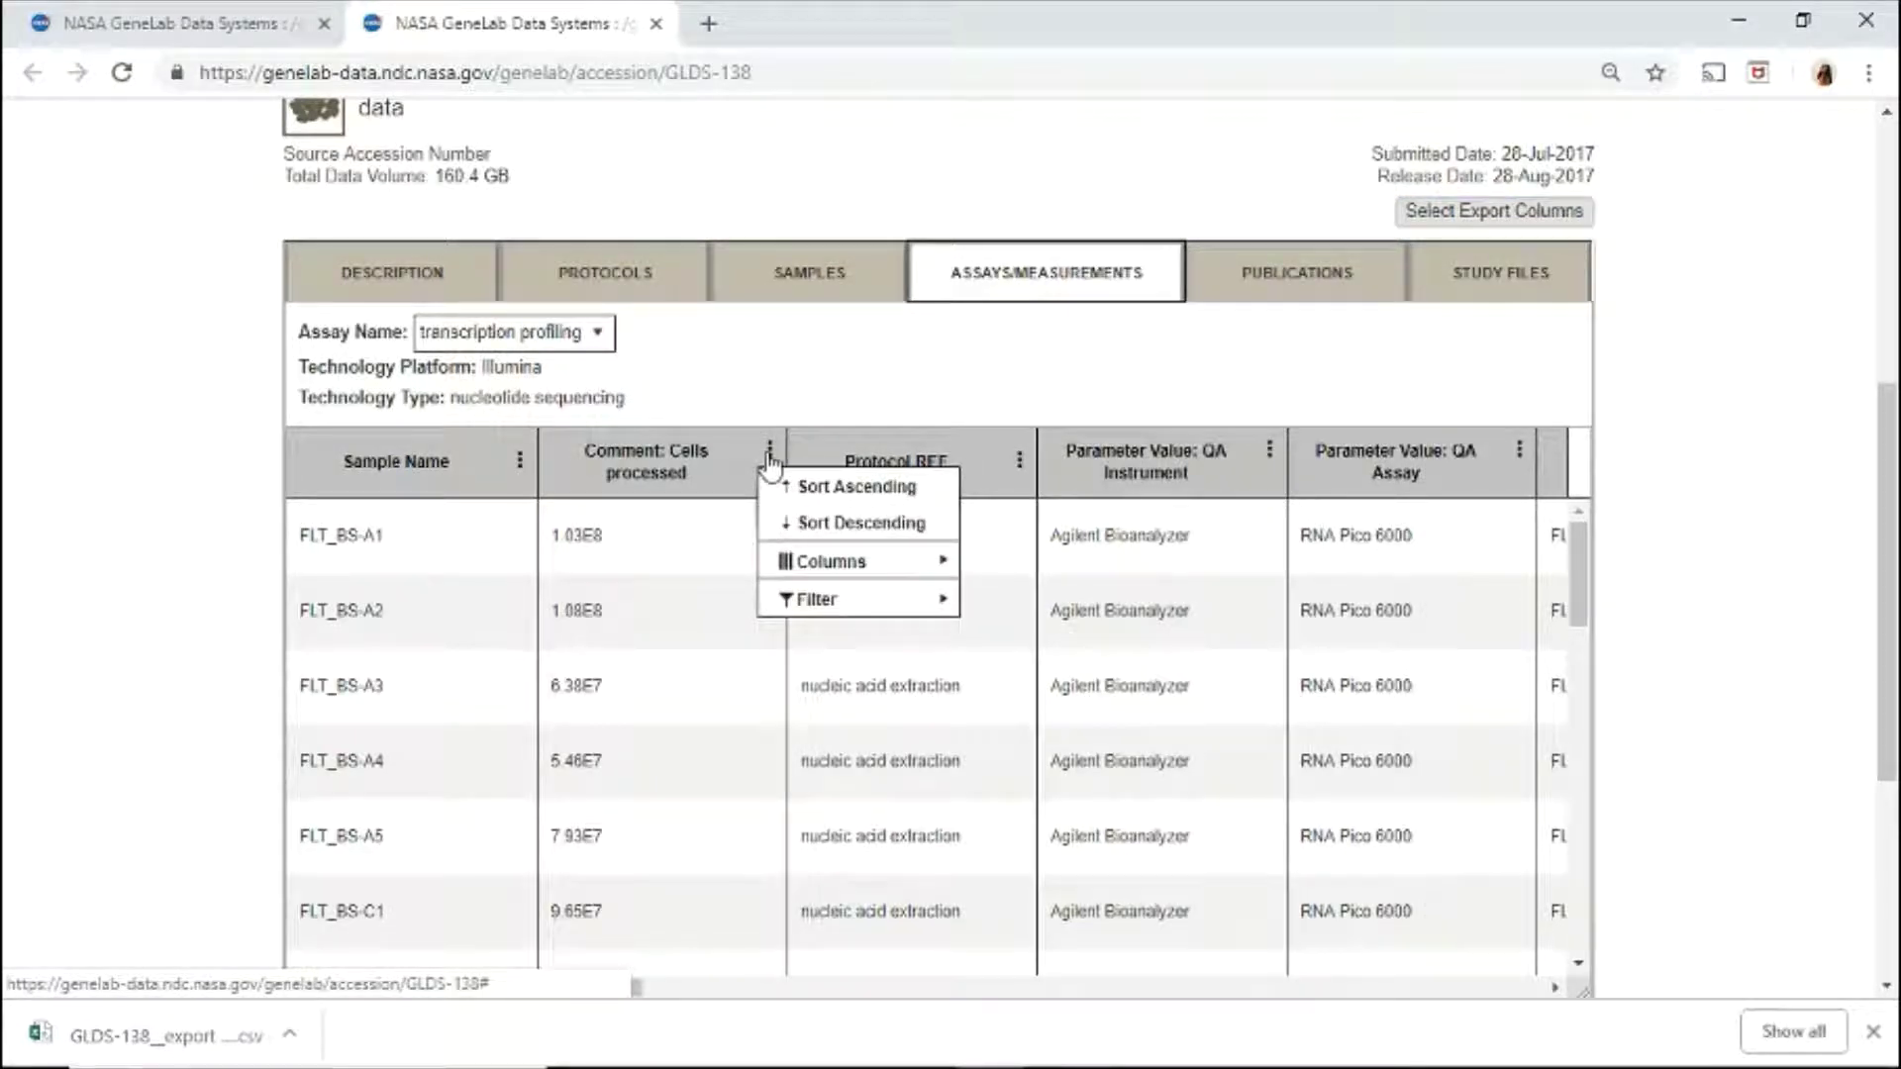
View the GLDS-138 publication, then list the raw FASTQ files in the RNA-Seq Data folder.
left_click(1267, 277)
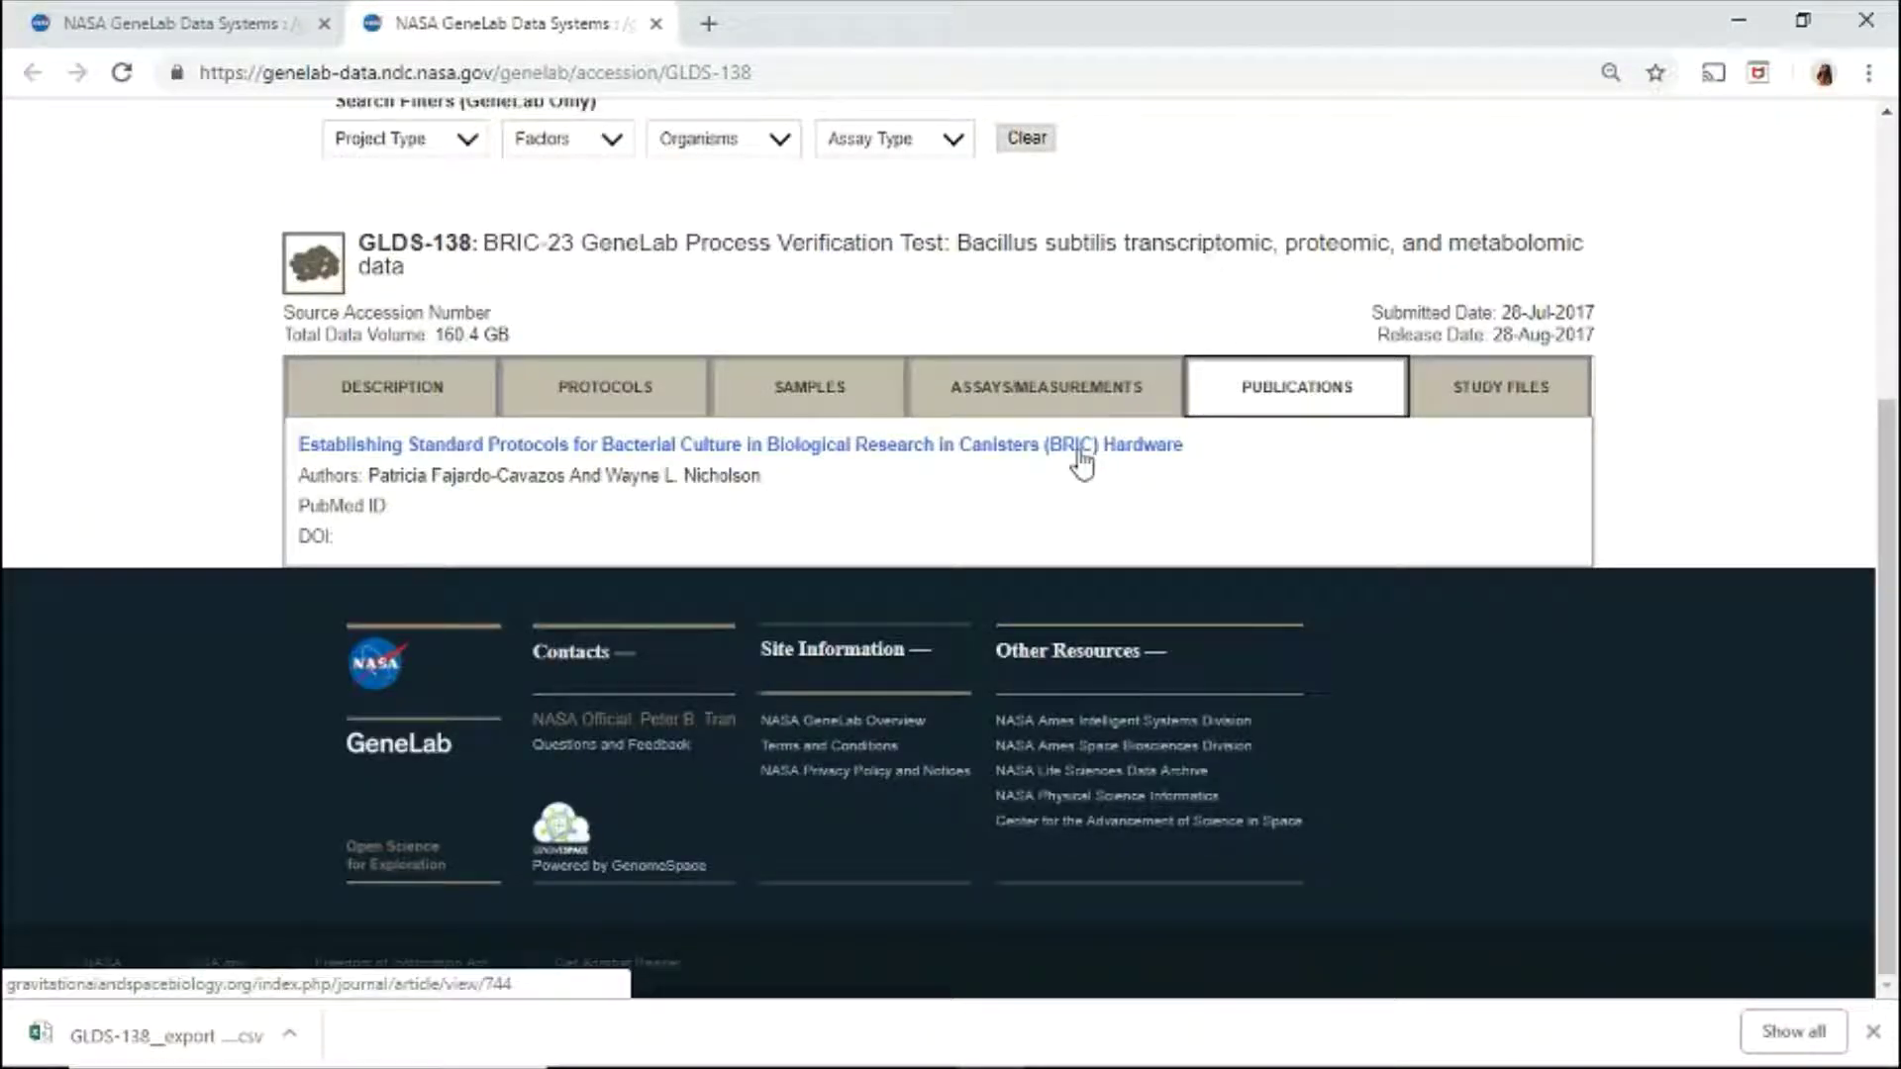
left_click(1477, 401)
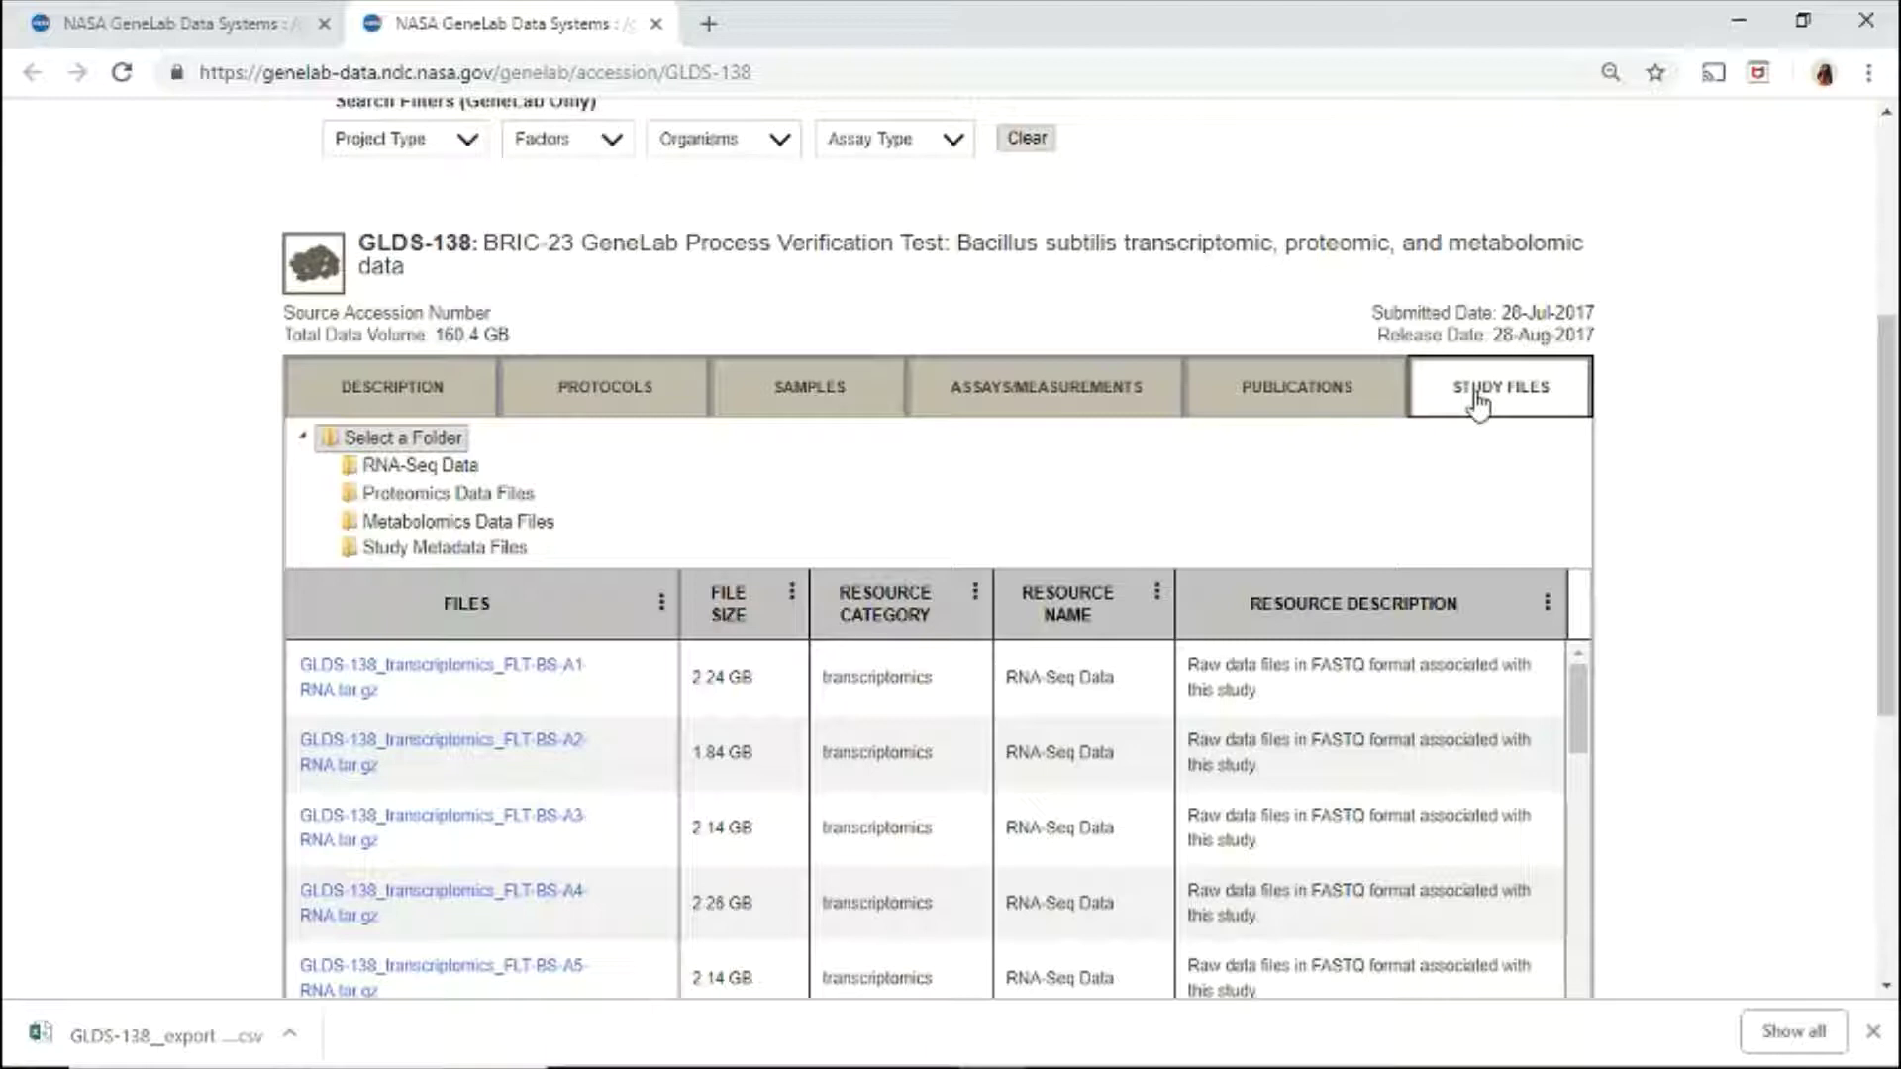
left_click(459, 469)
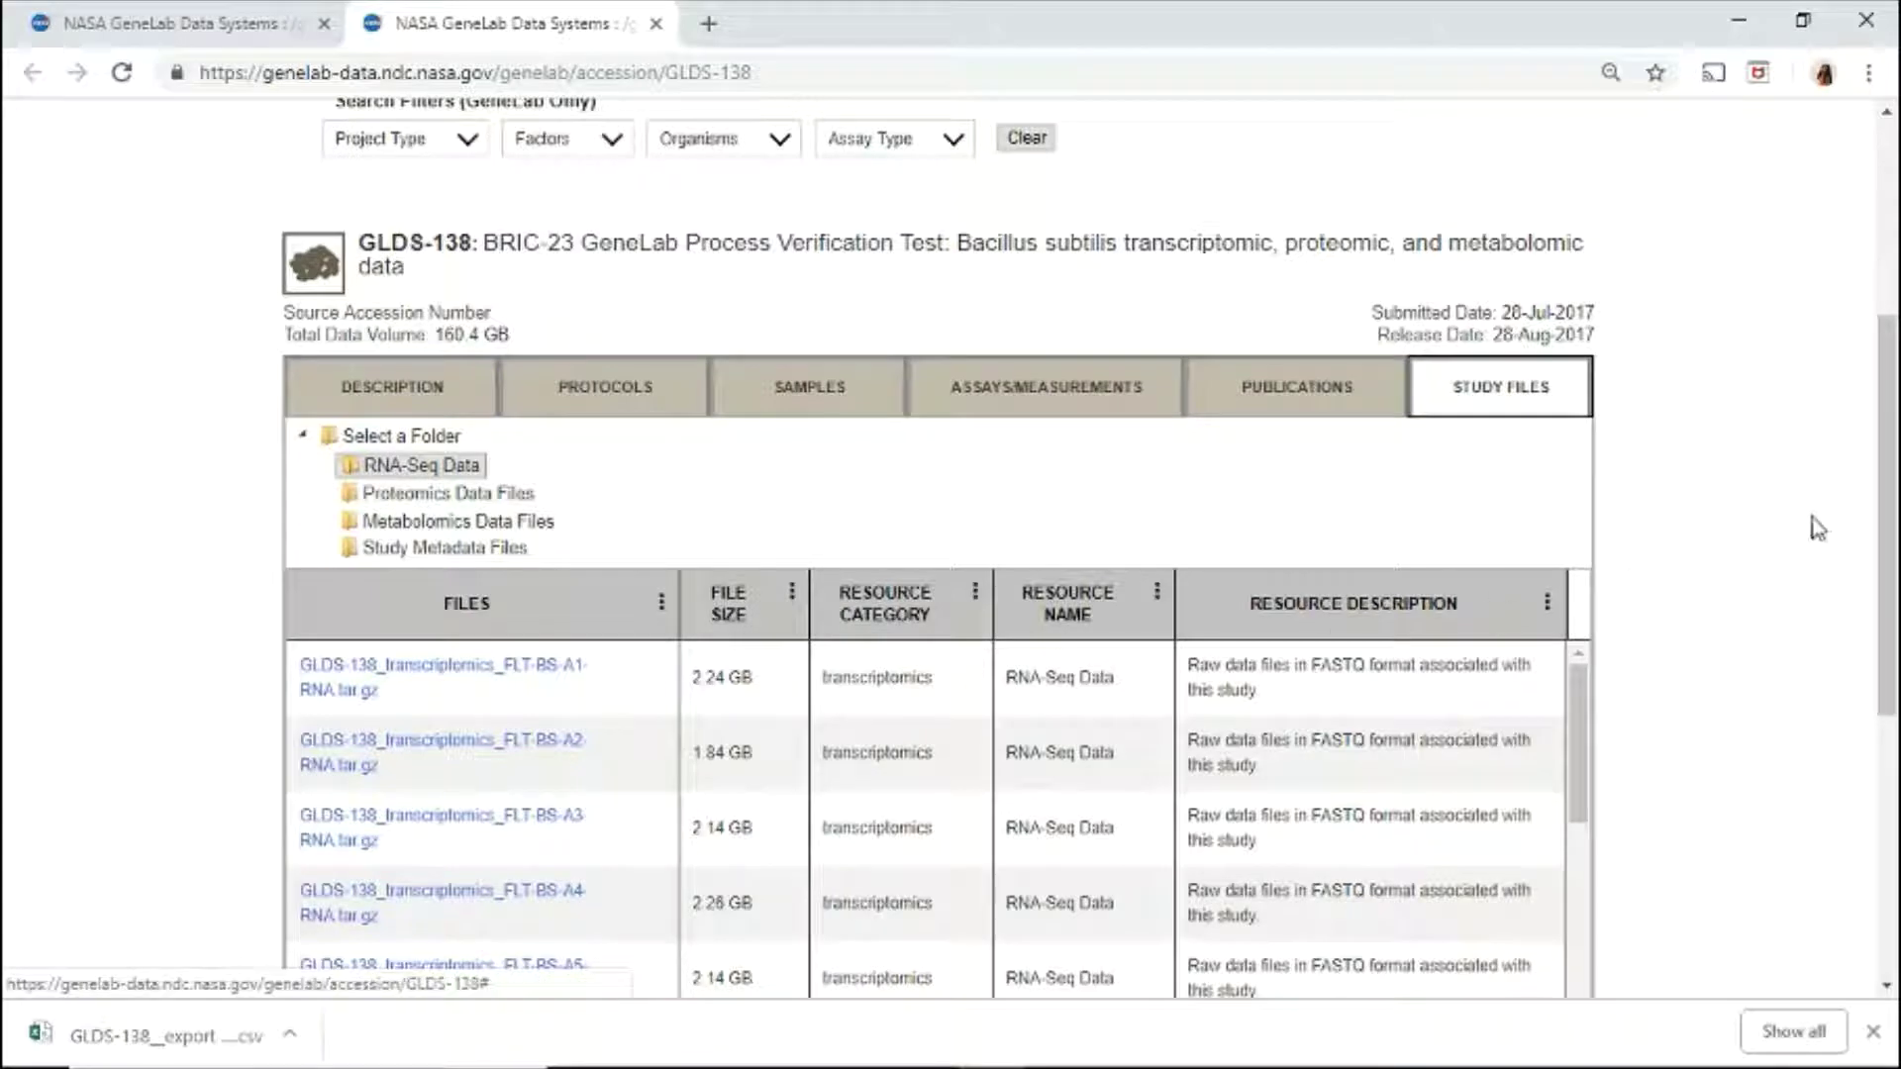
left_click_drag(1887, 554, 1887, 362)
Go to the Collaborative Workspace from the Tools menu.
mouse_move(908, 396)
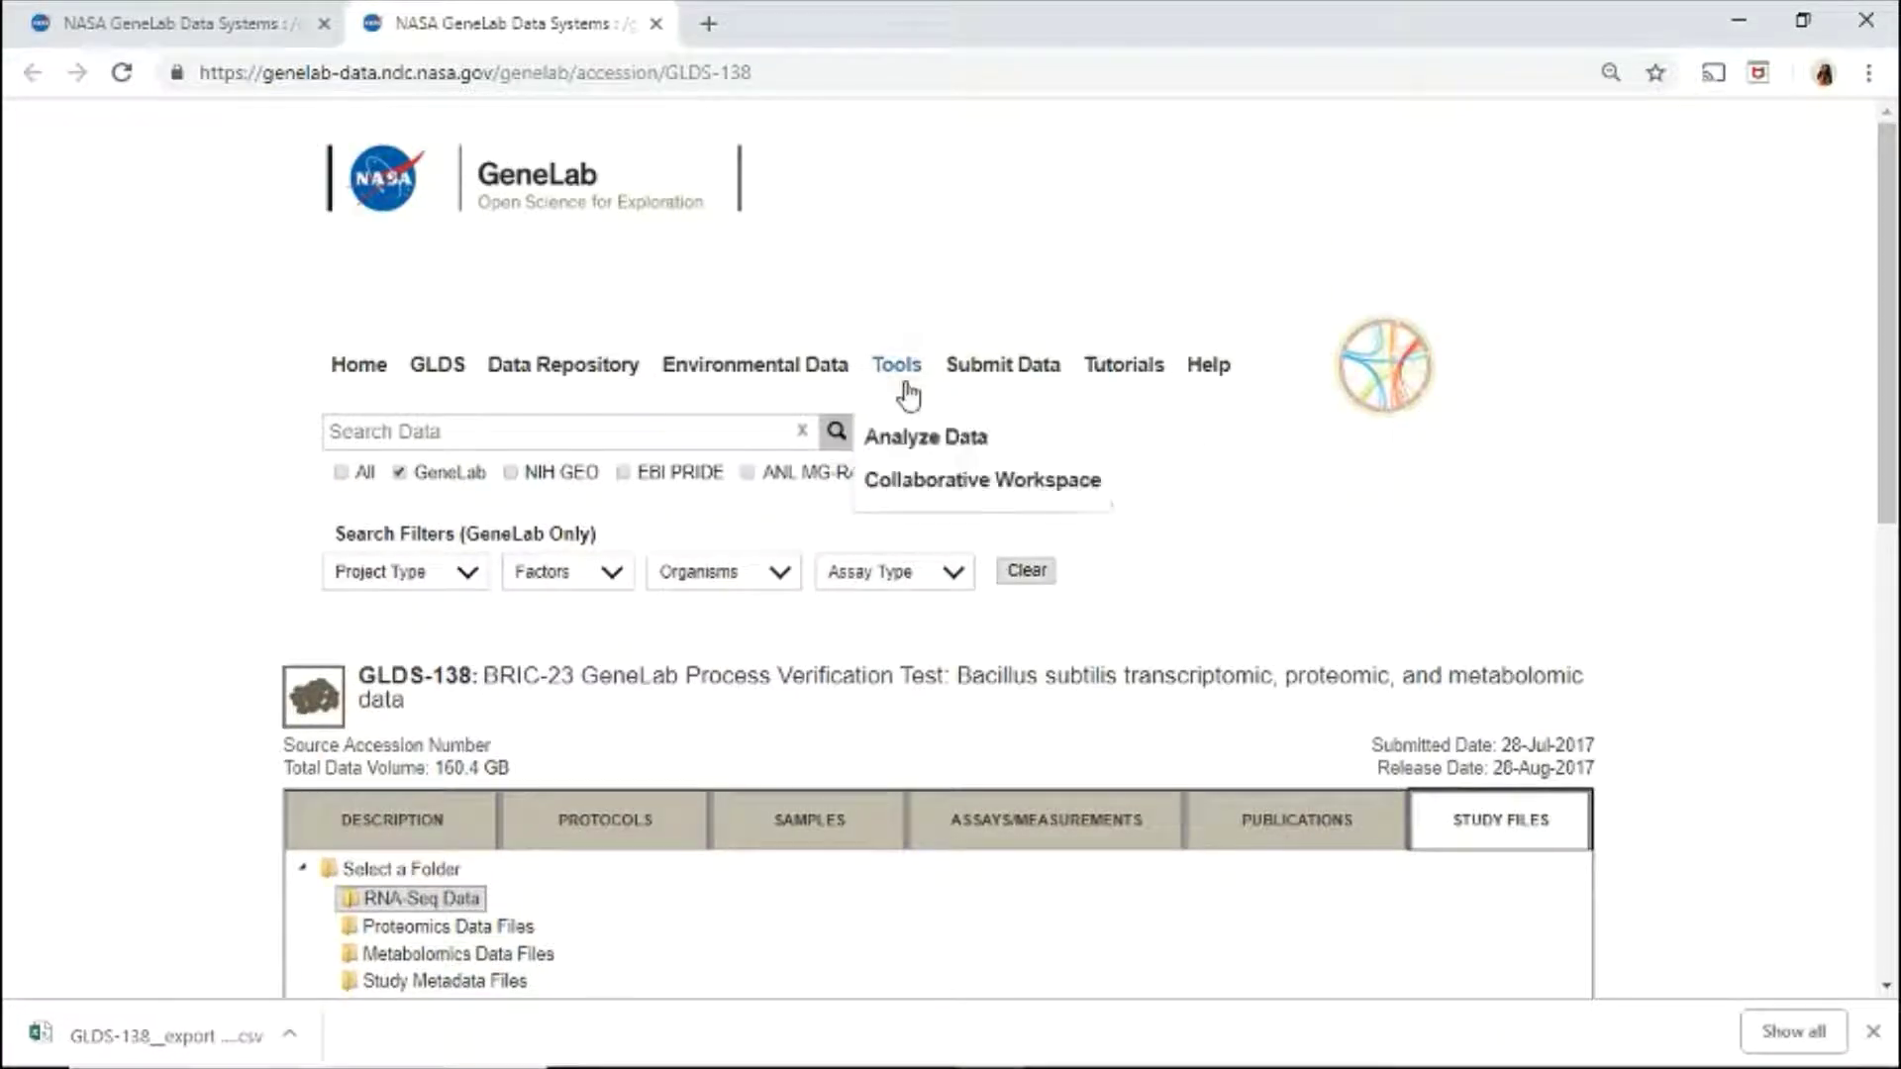
left_click(916, 504)
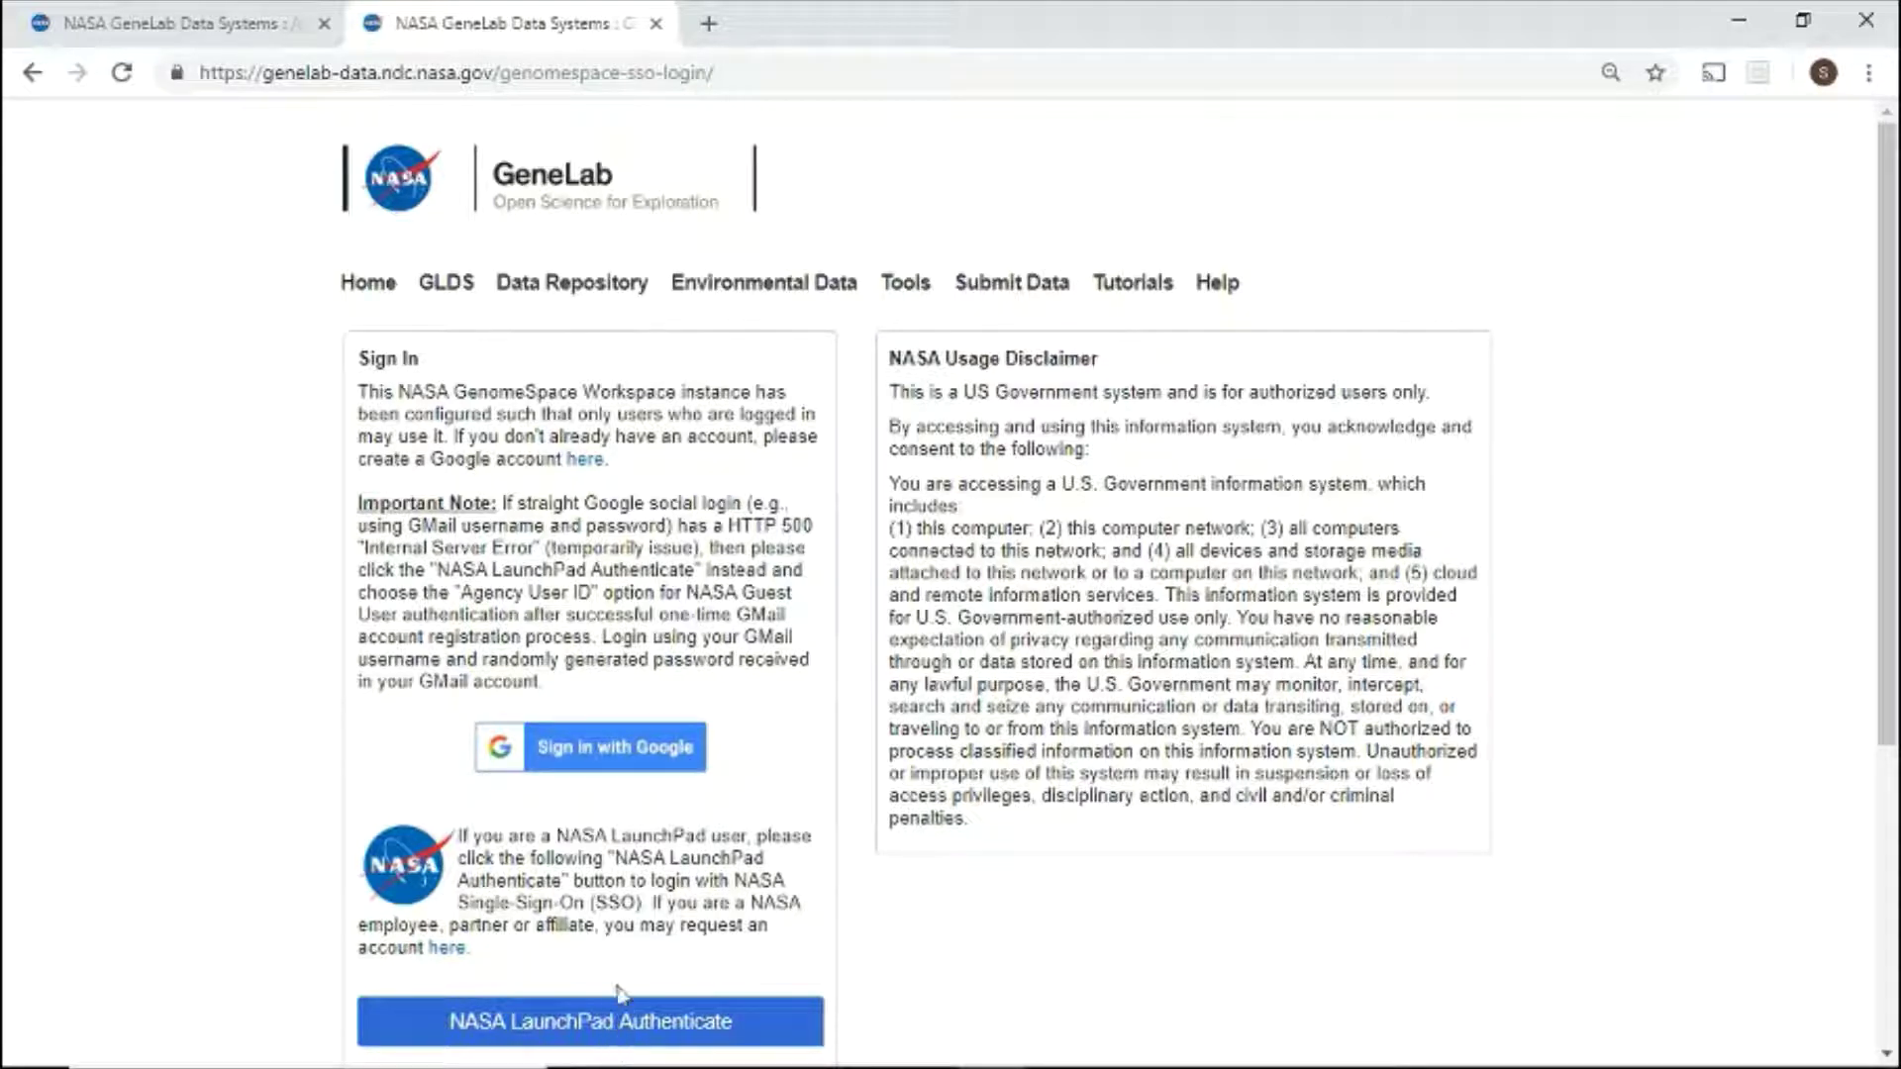
Sign in with Google and open the guest user's folder holding GLDS-100_transcriptomics.
left_click(614, 762)
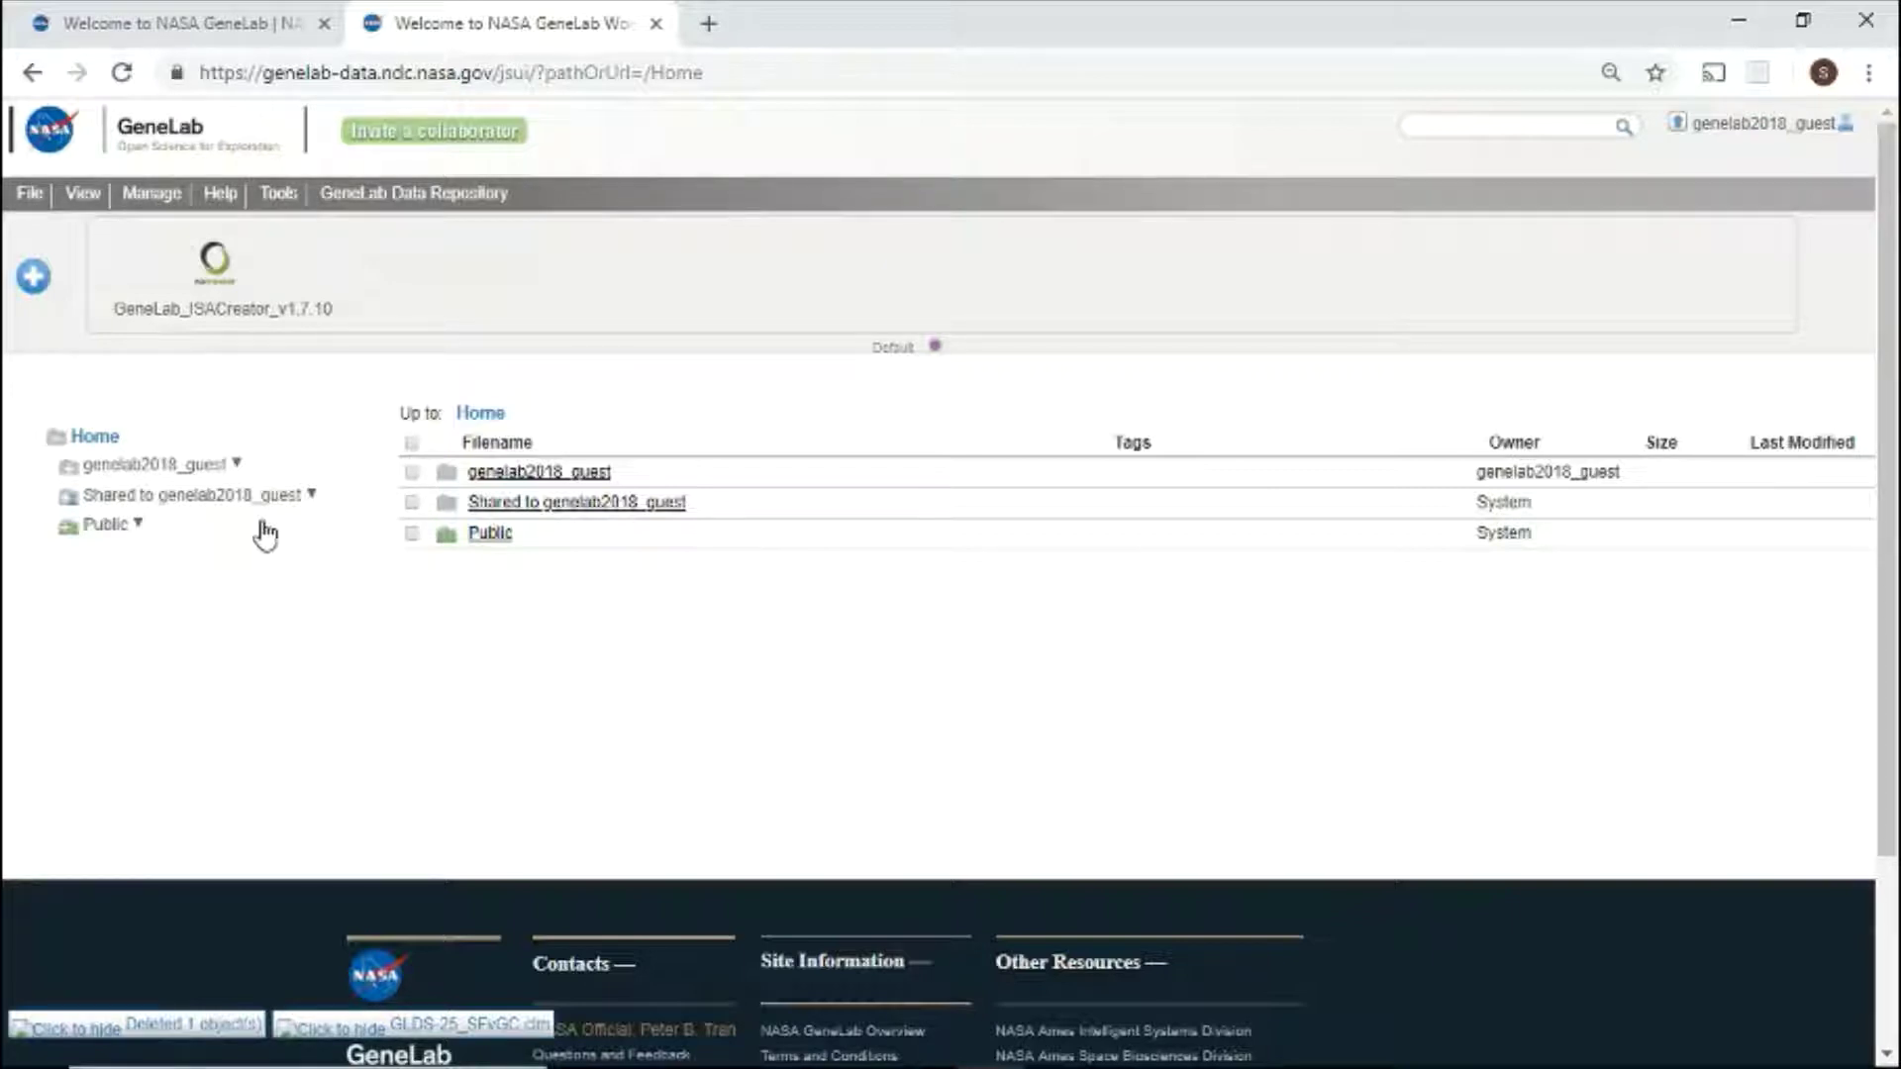
left_click(592, 479)
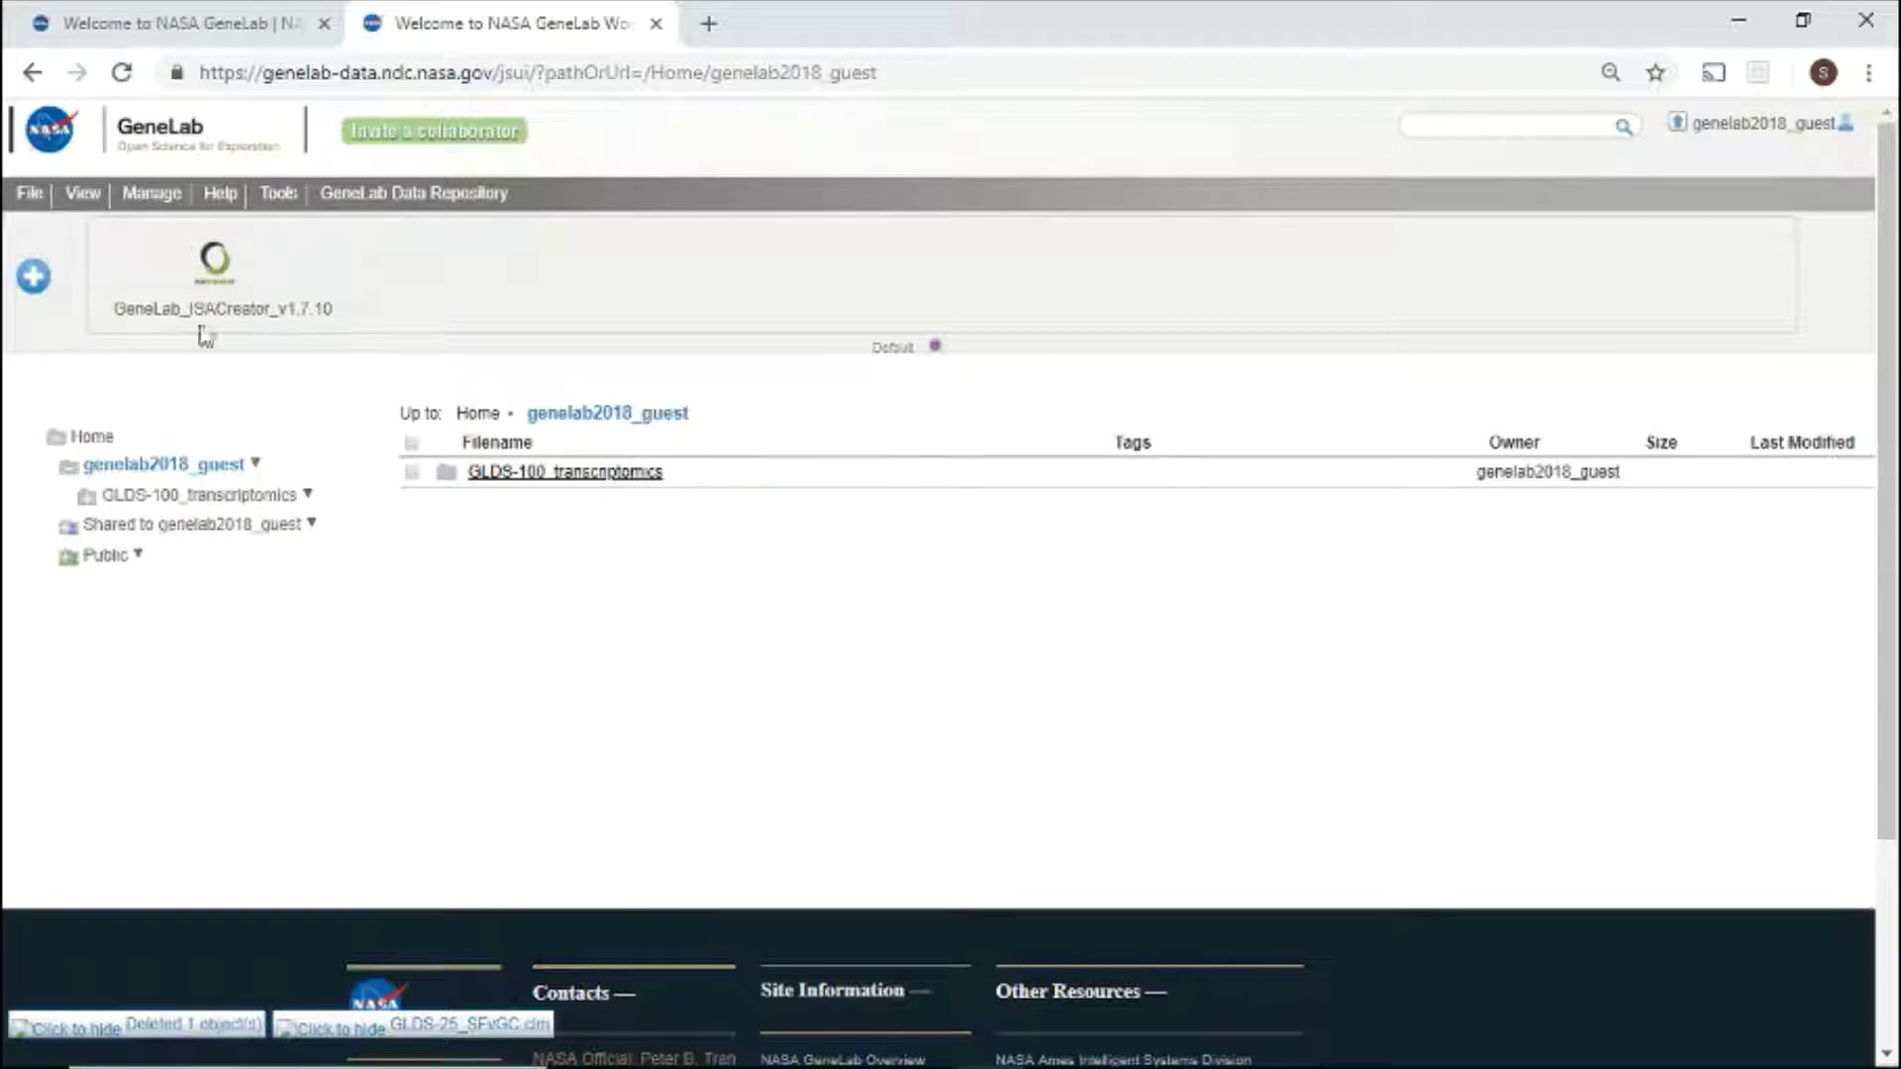
left_click(31, 194)
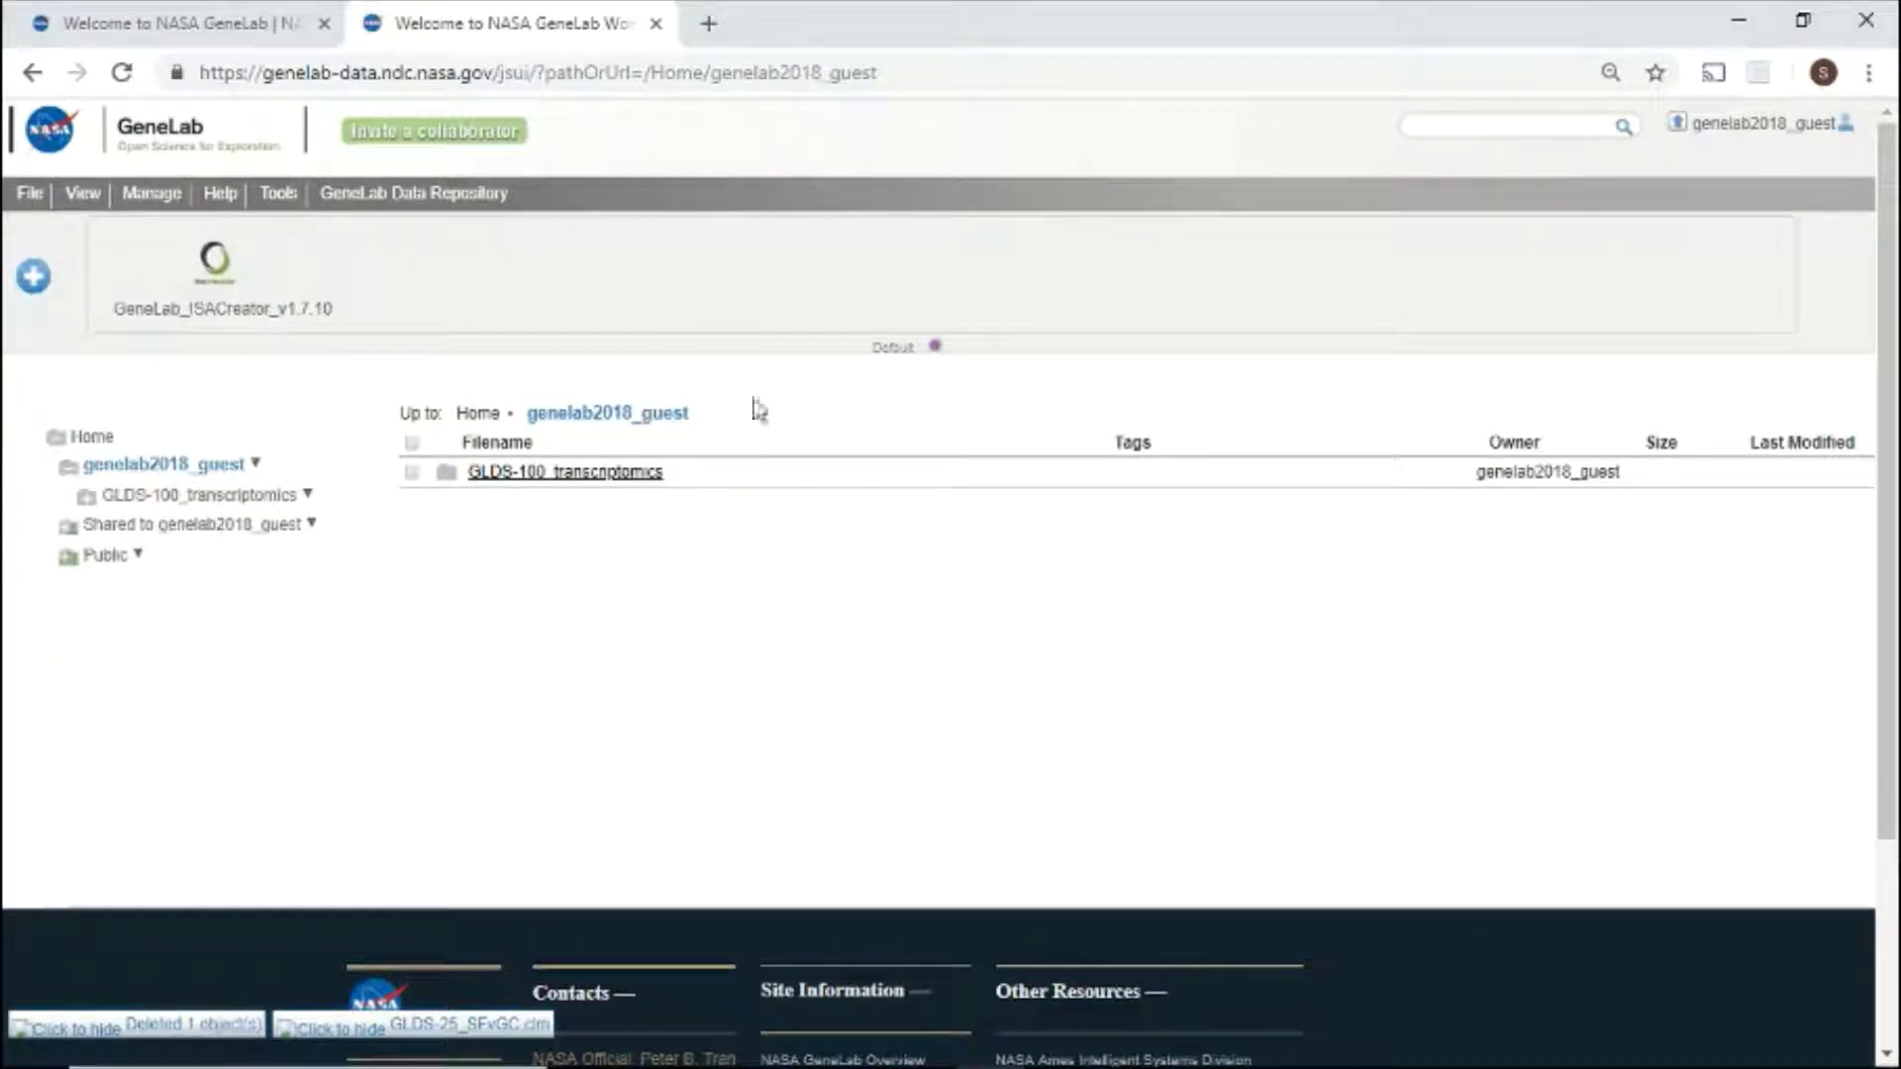
Create an 'Example' subdirectory inside GLDS-100_transcriptomics and open it.
right_click(828, 487)
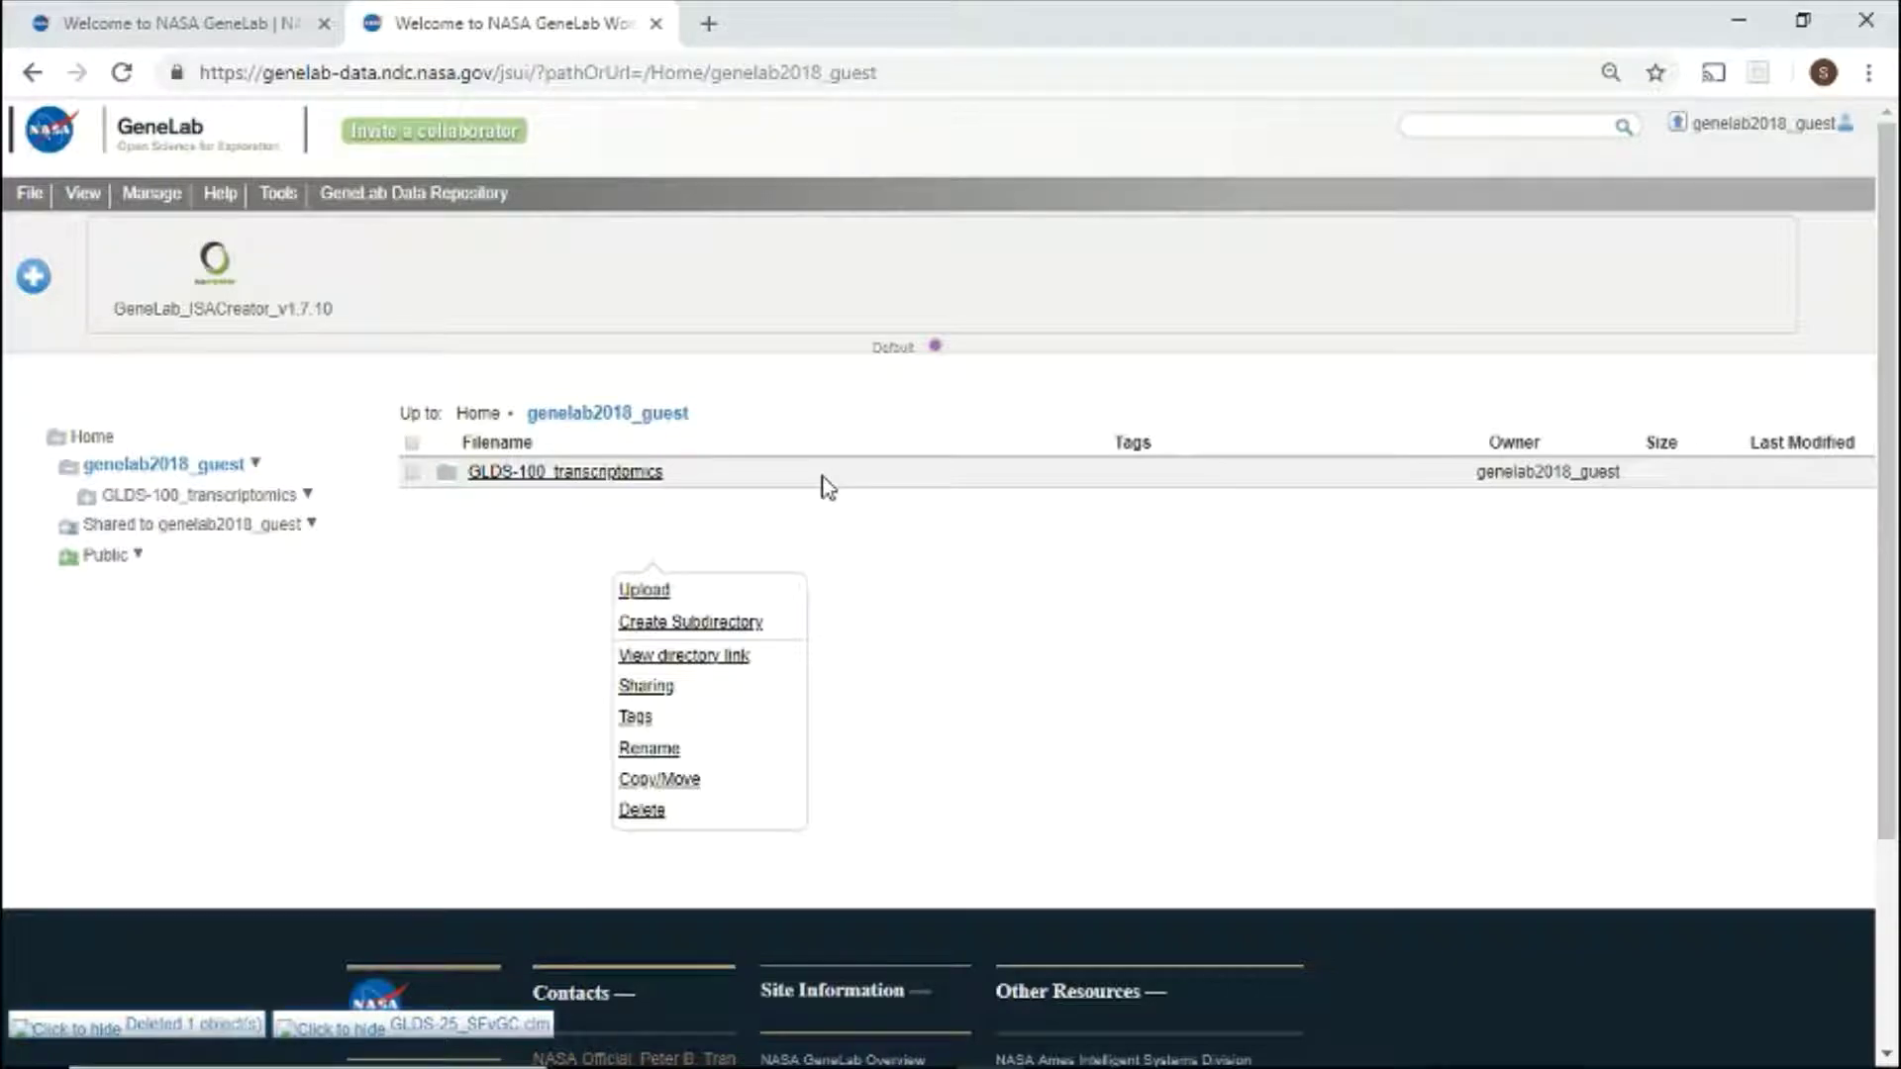
left_click(752, 623)
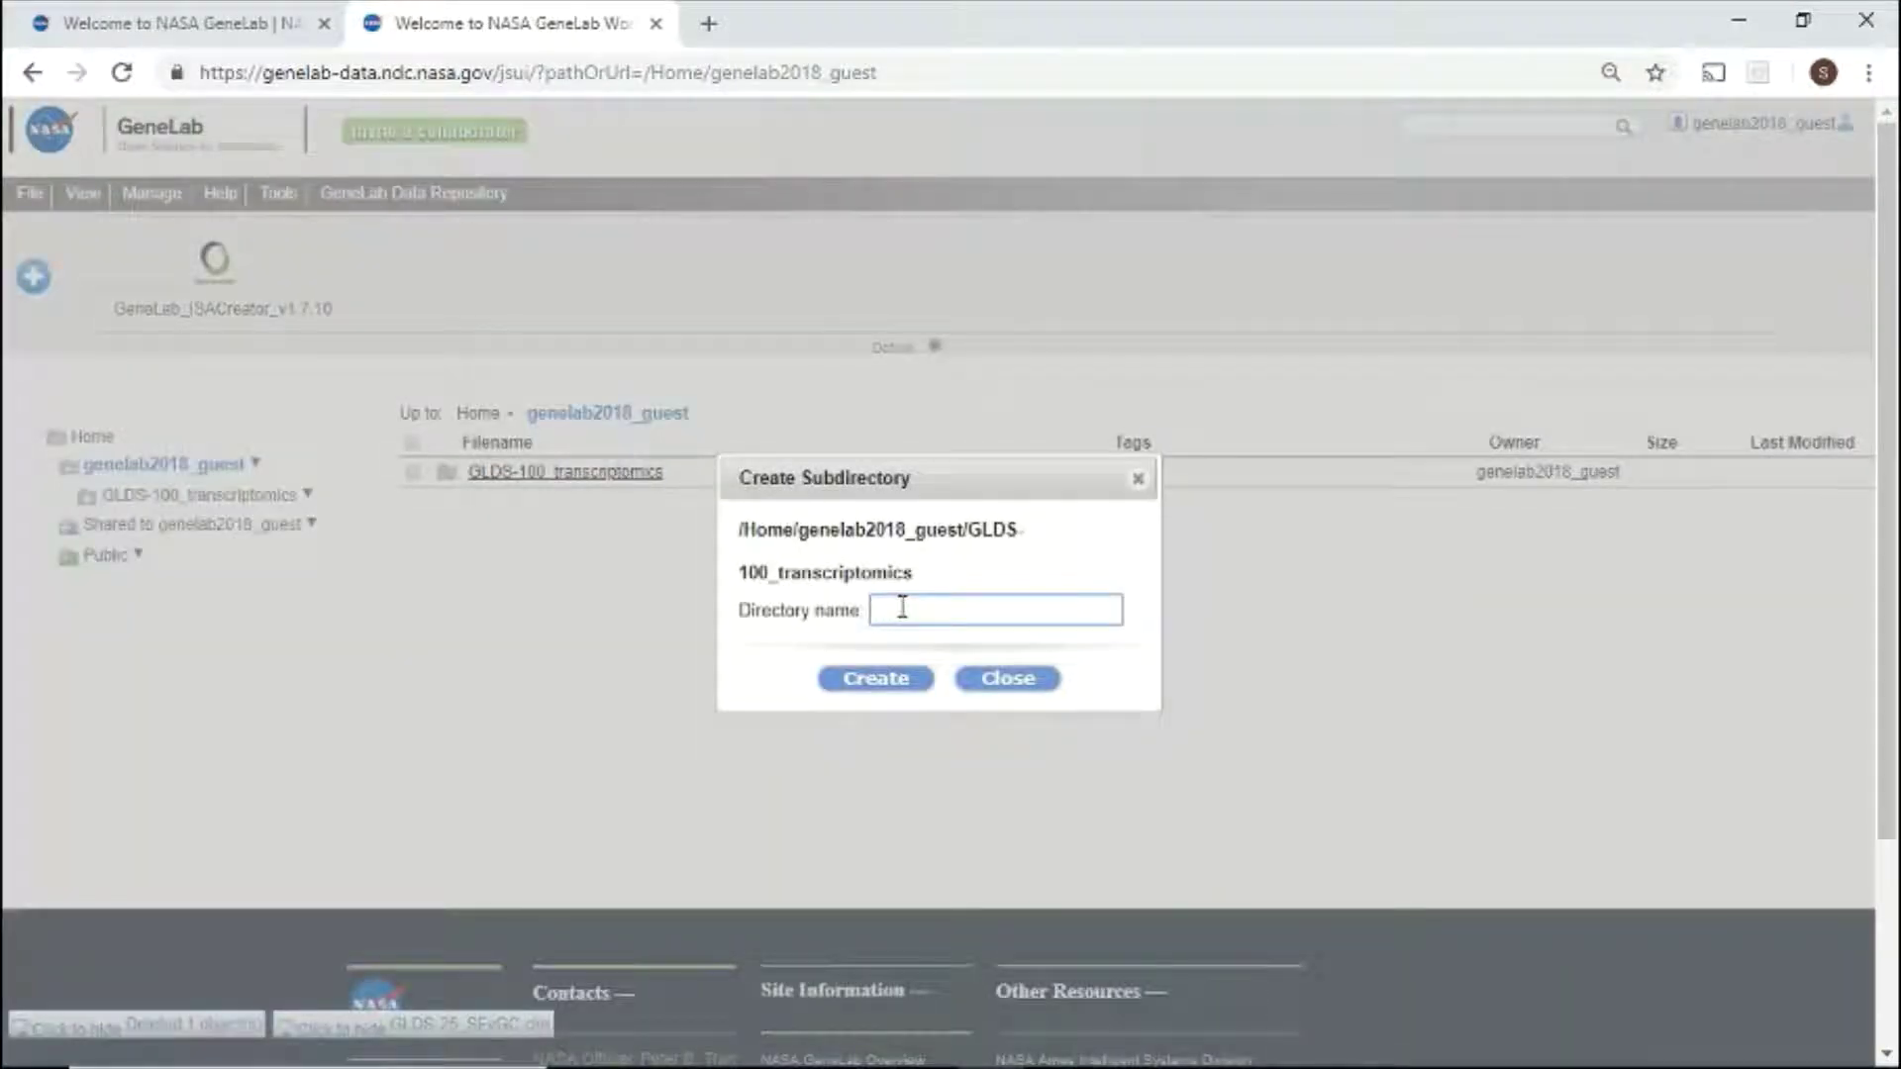
type("Example")
left_click(881, 679)
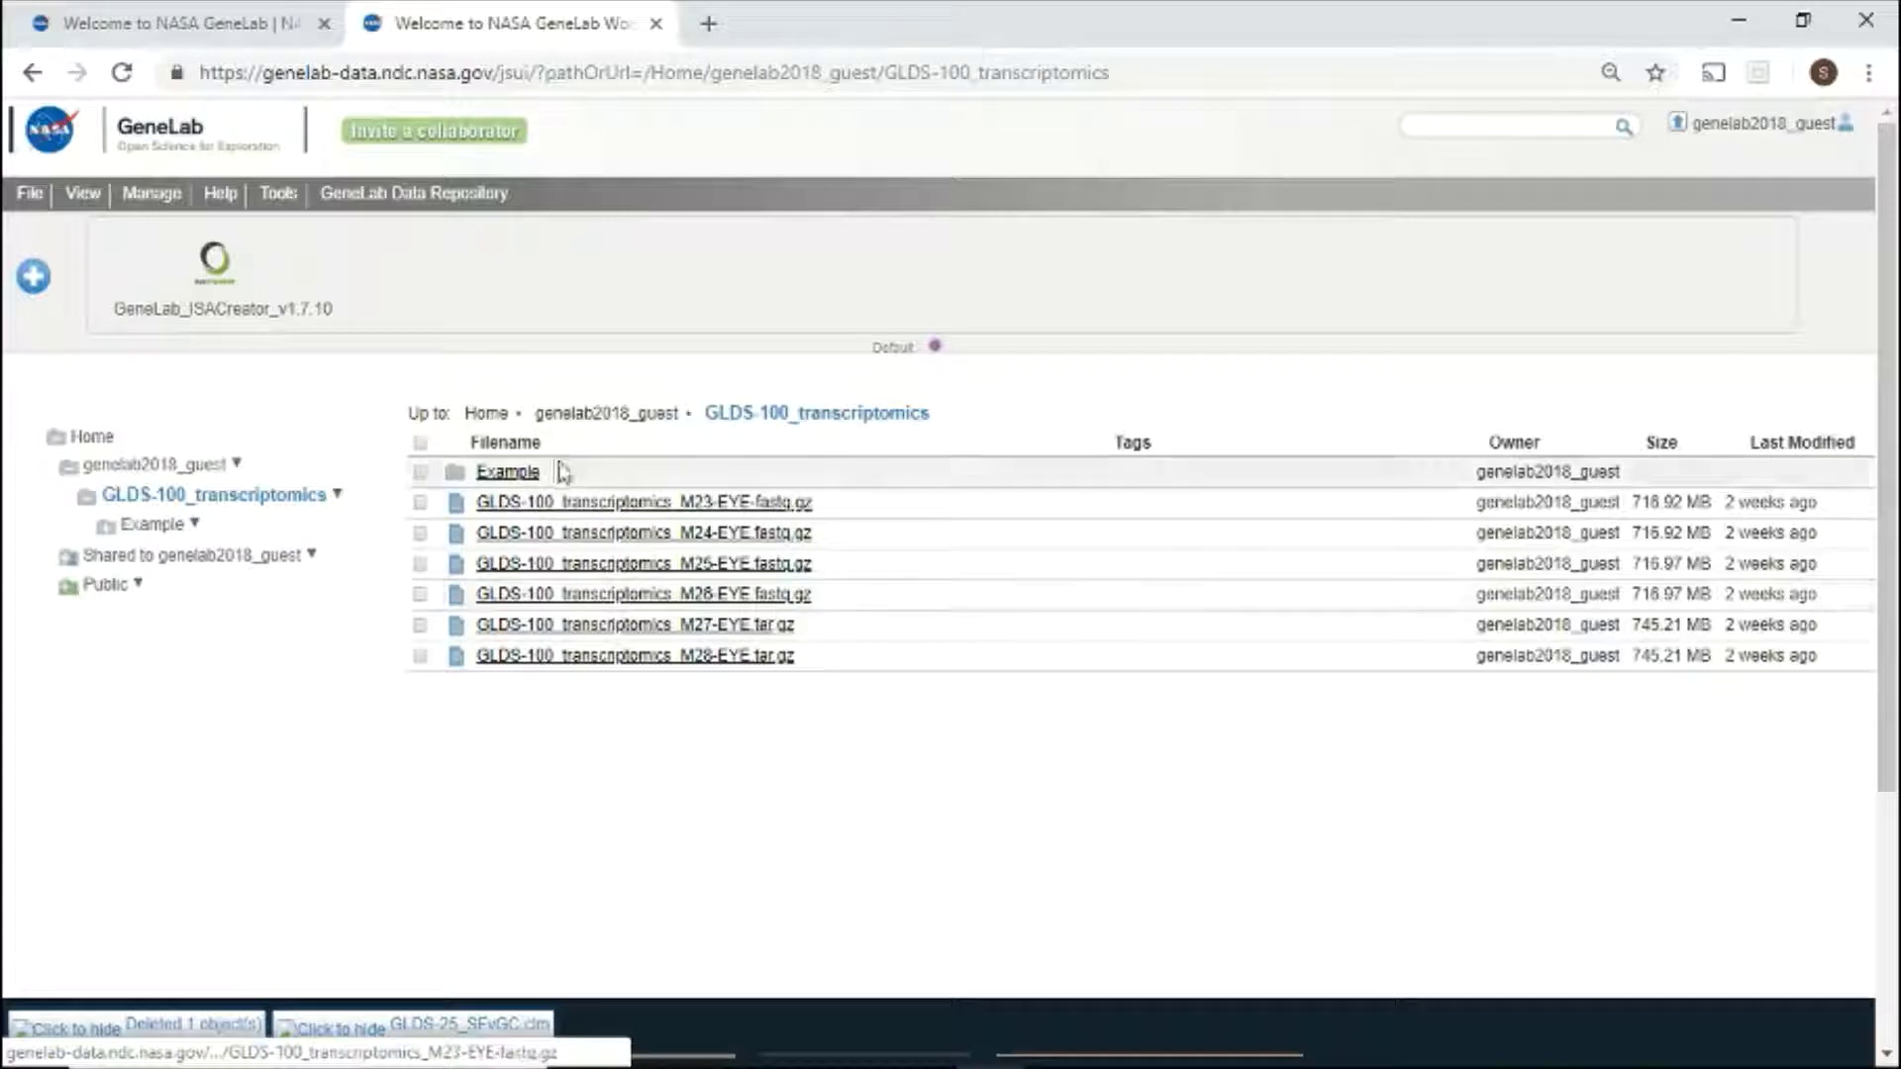
left_click(507, 472)
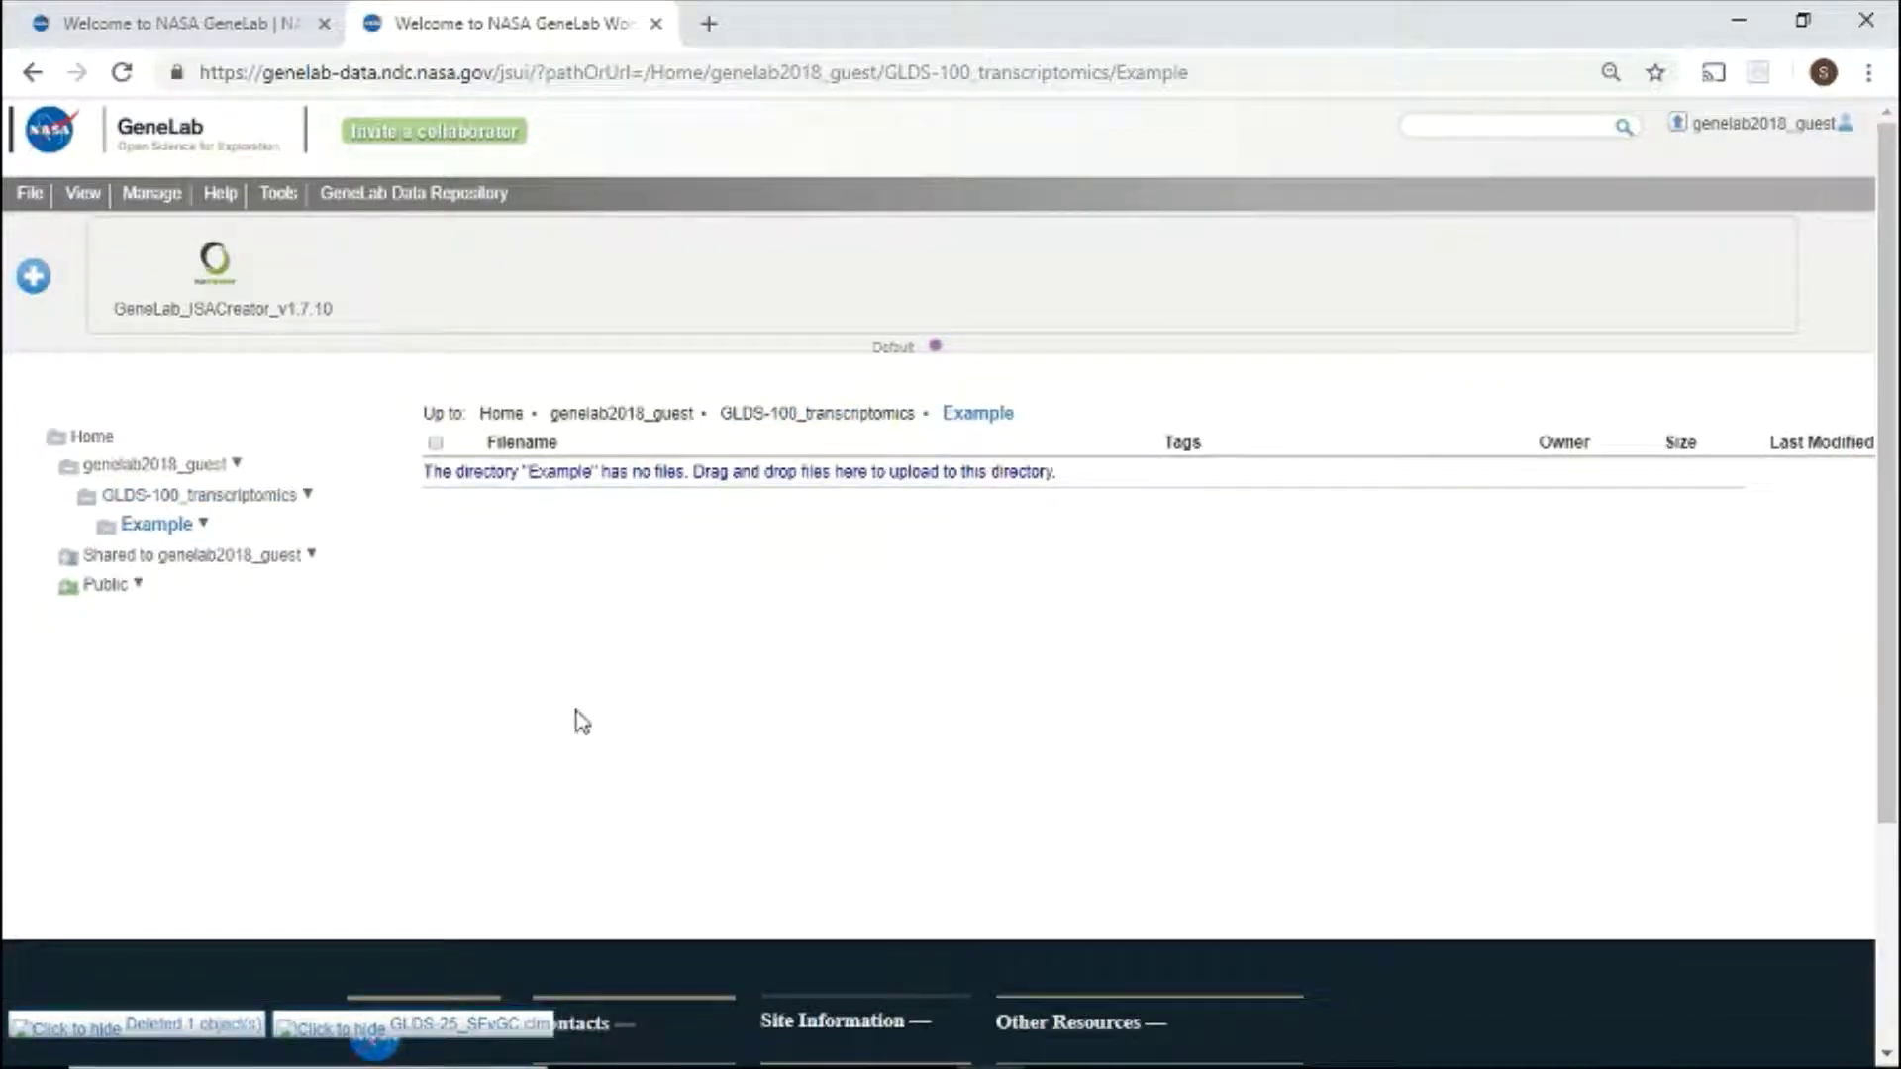
Drag GLDS-25_SFvGC.clm from the local GeneLab folder into the workspace's Example folder.
left_click(644, 1045)
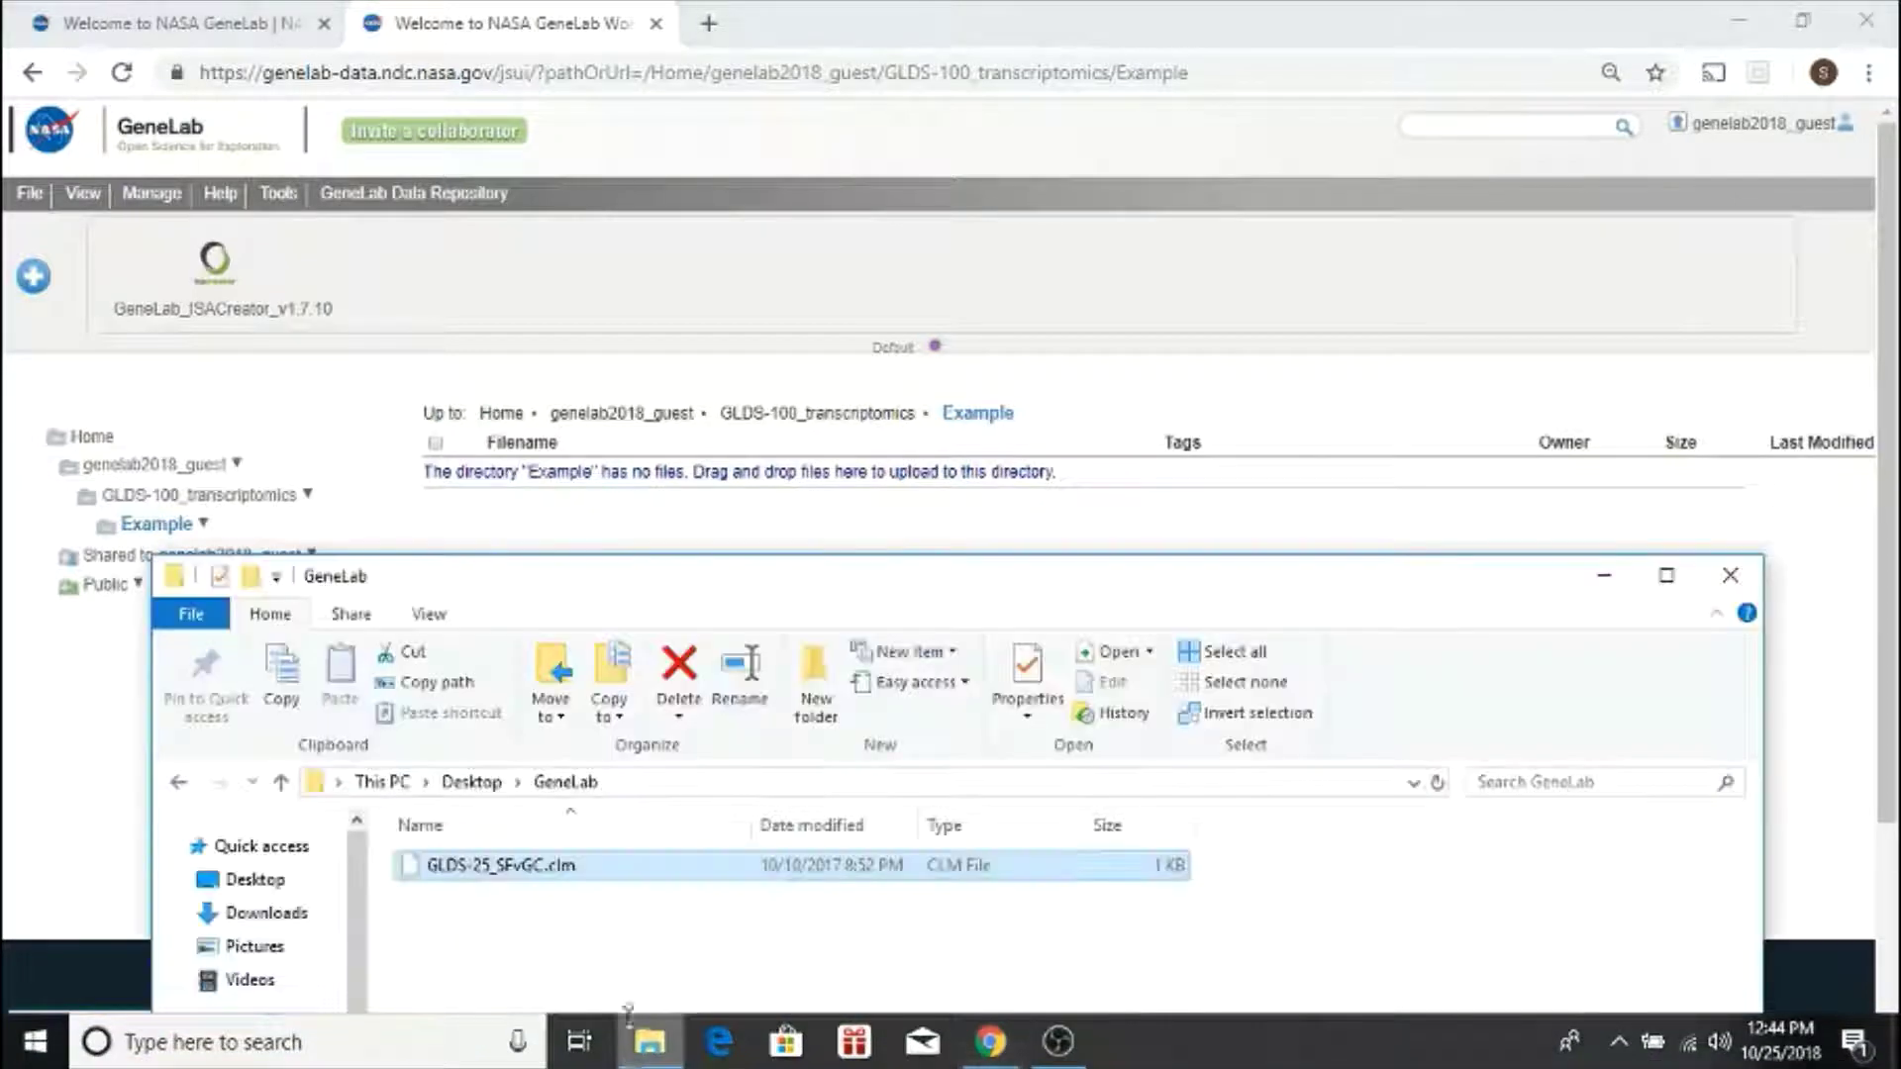
left_click_drag(624, 868, 658, 531)
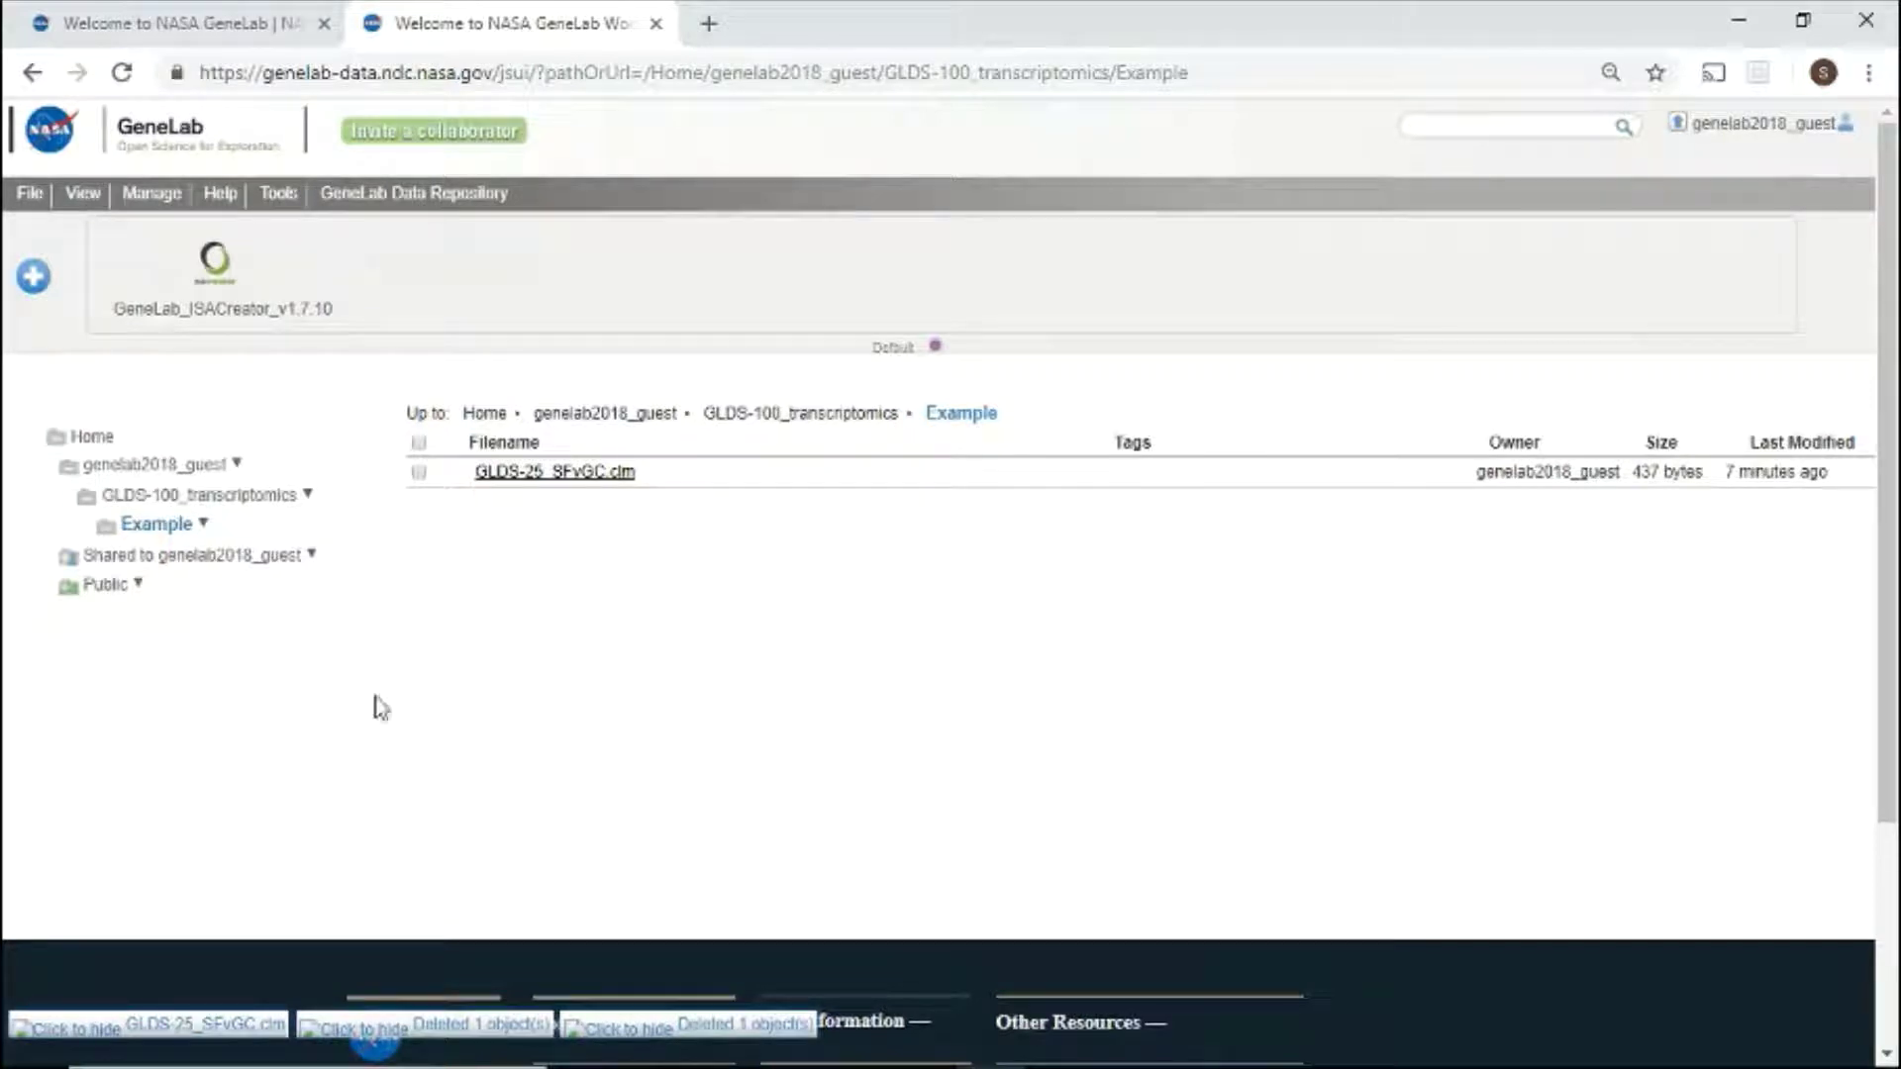
mouse_move(140, 201)
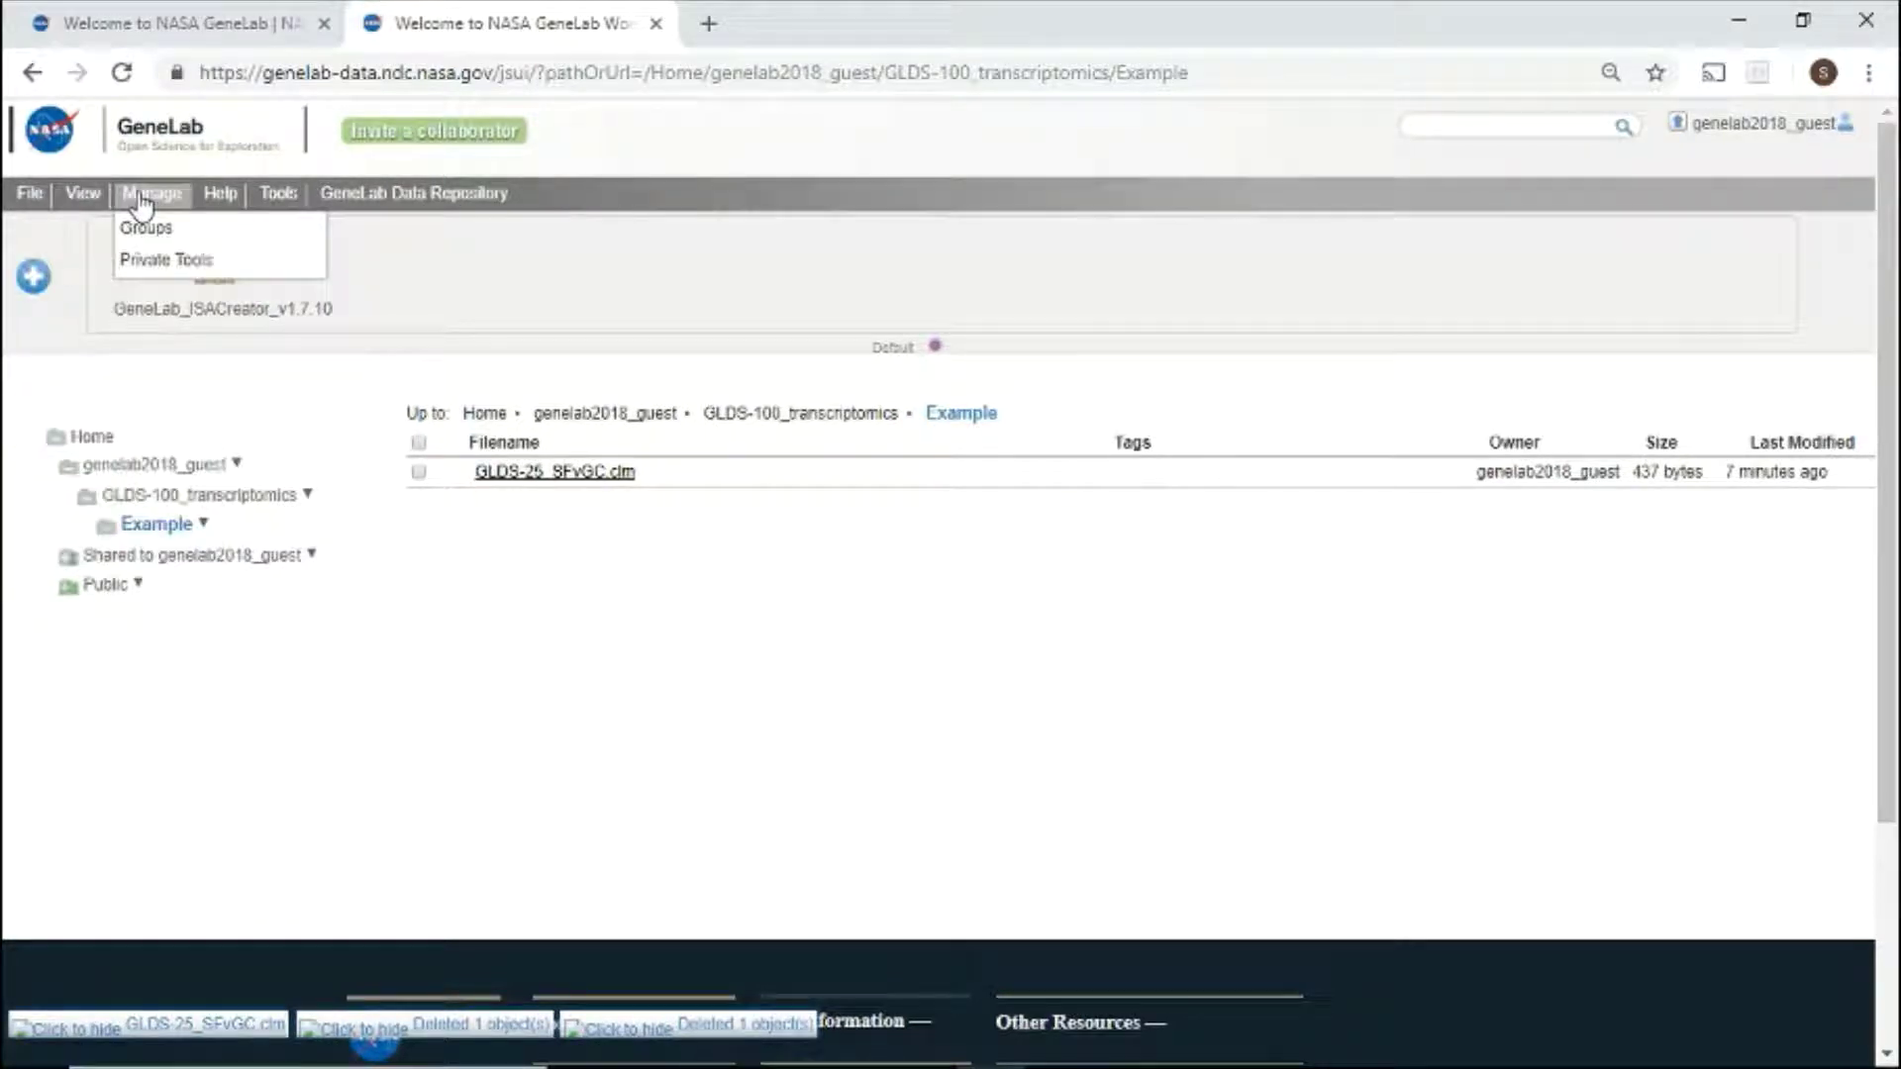
right_click(923, 482)
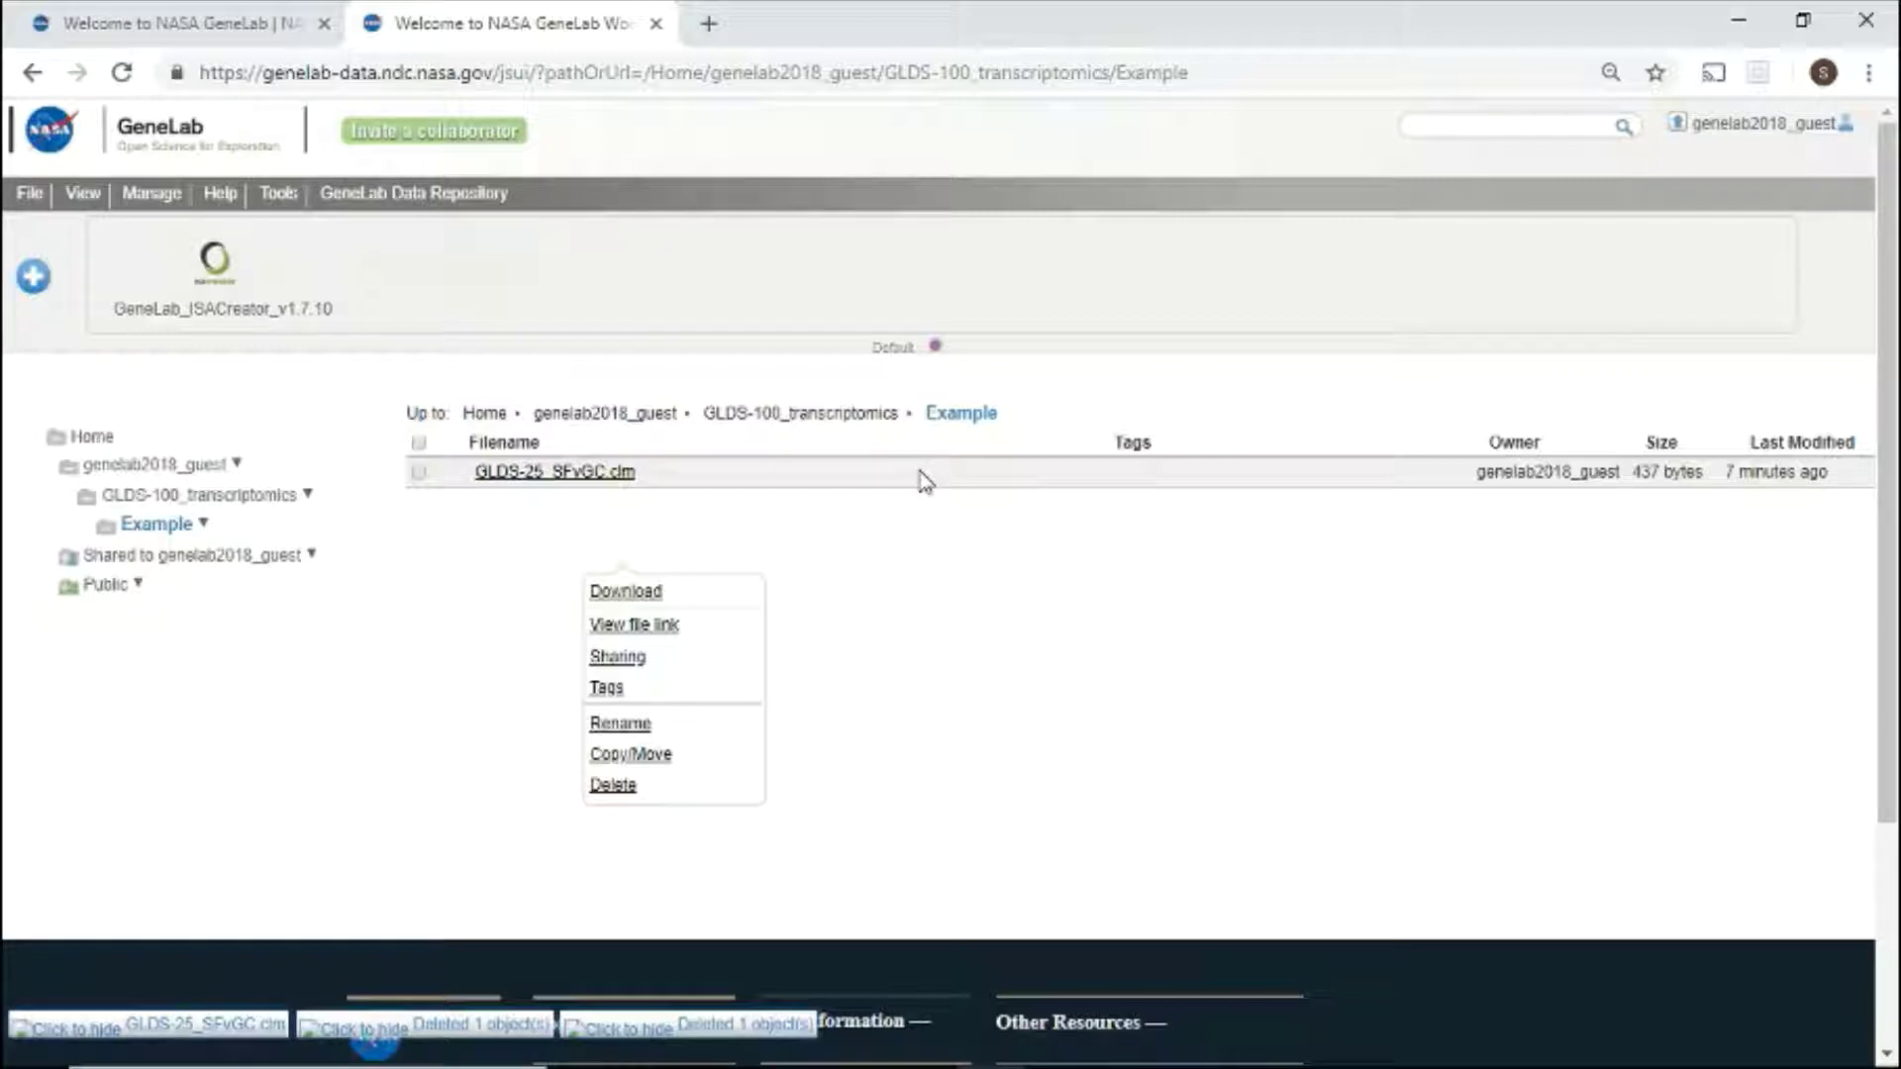
left_click(698, 658)
left_click(849, 759)
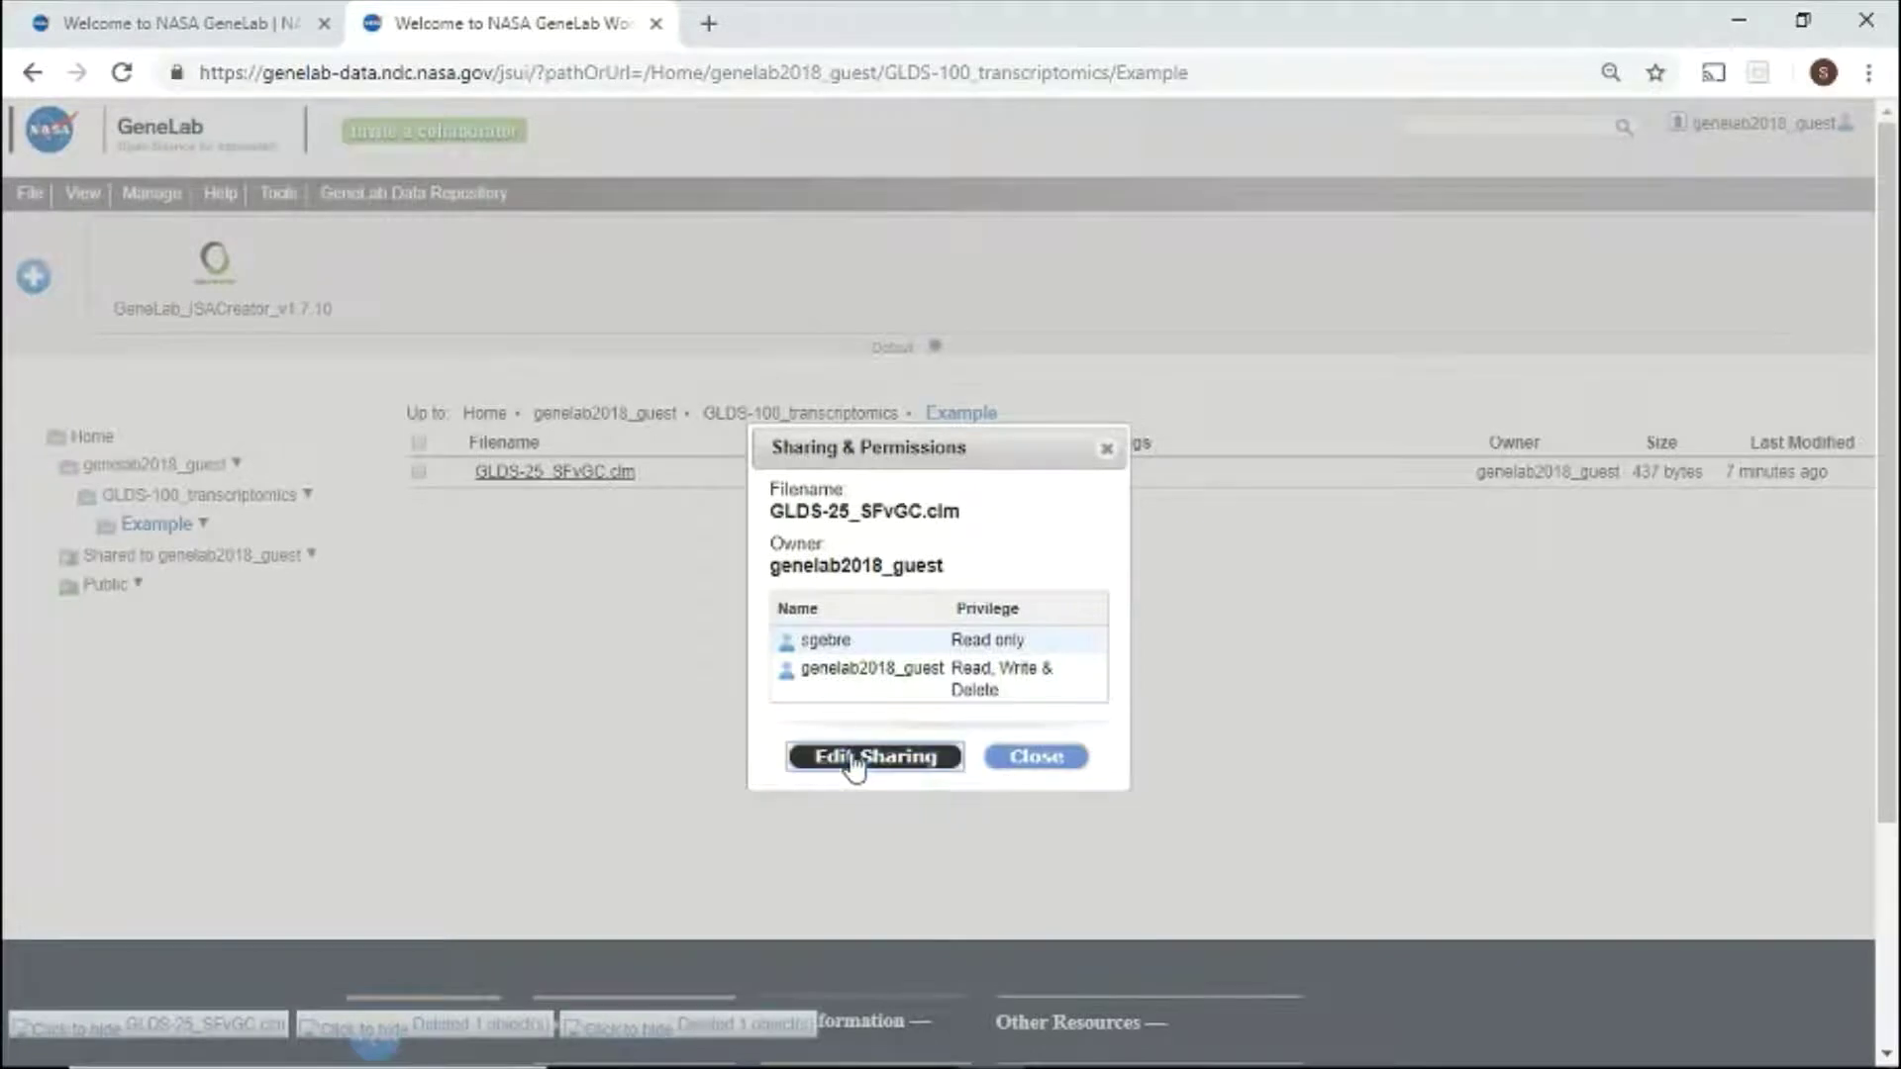
left_click(795, 523)
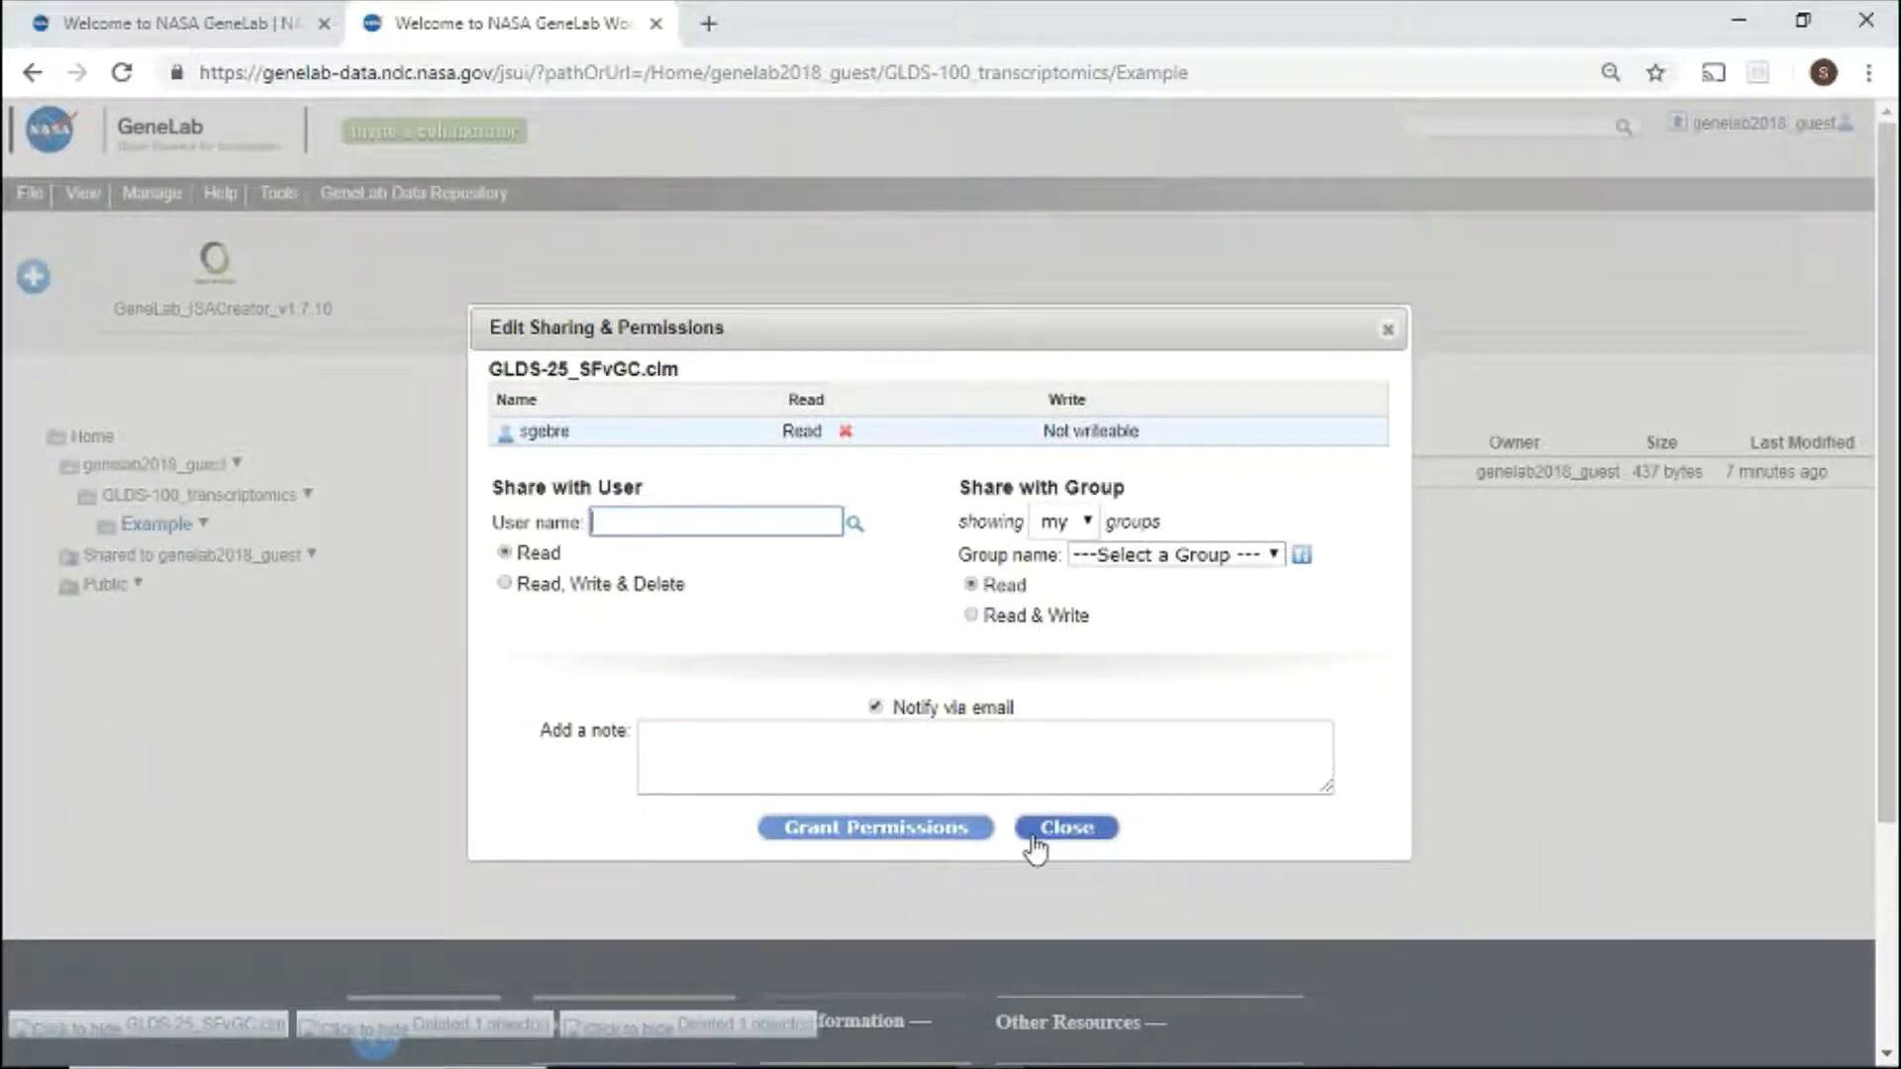
left_click(1064, 827)
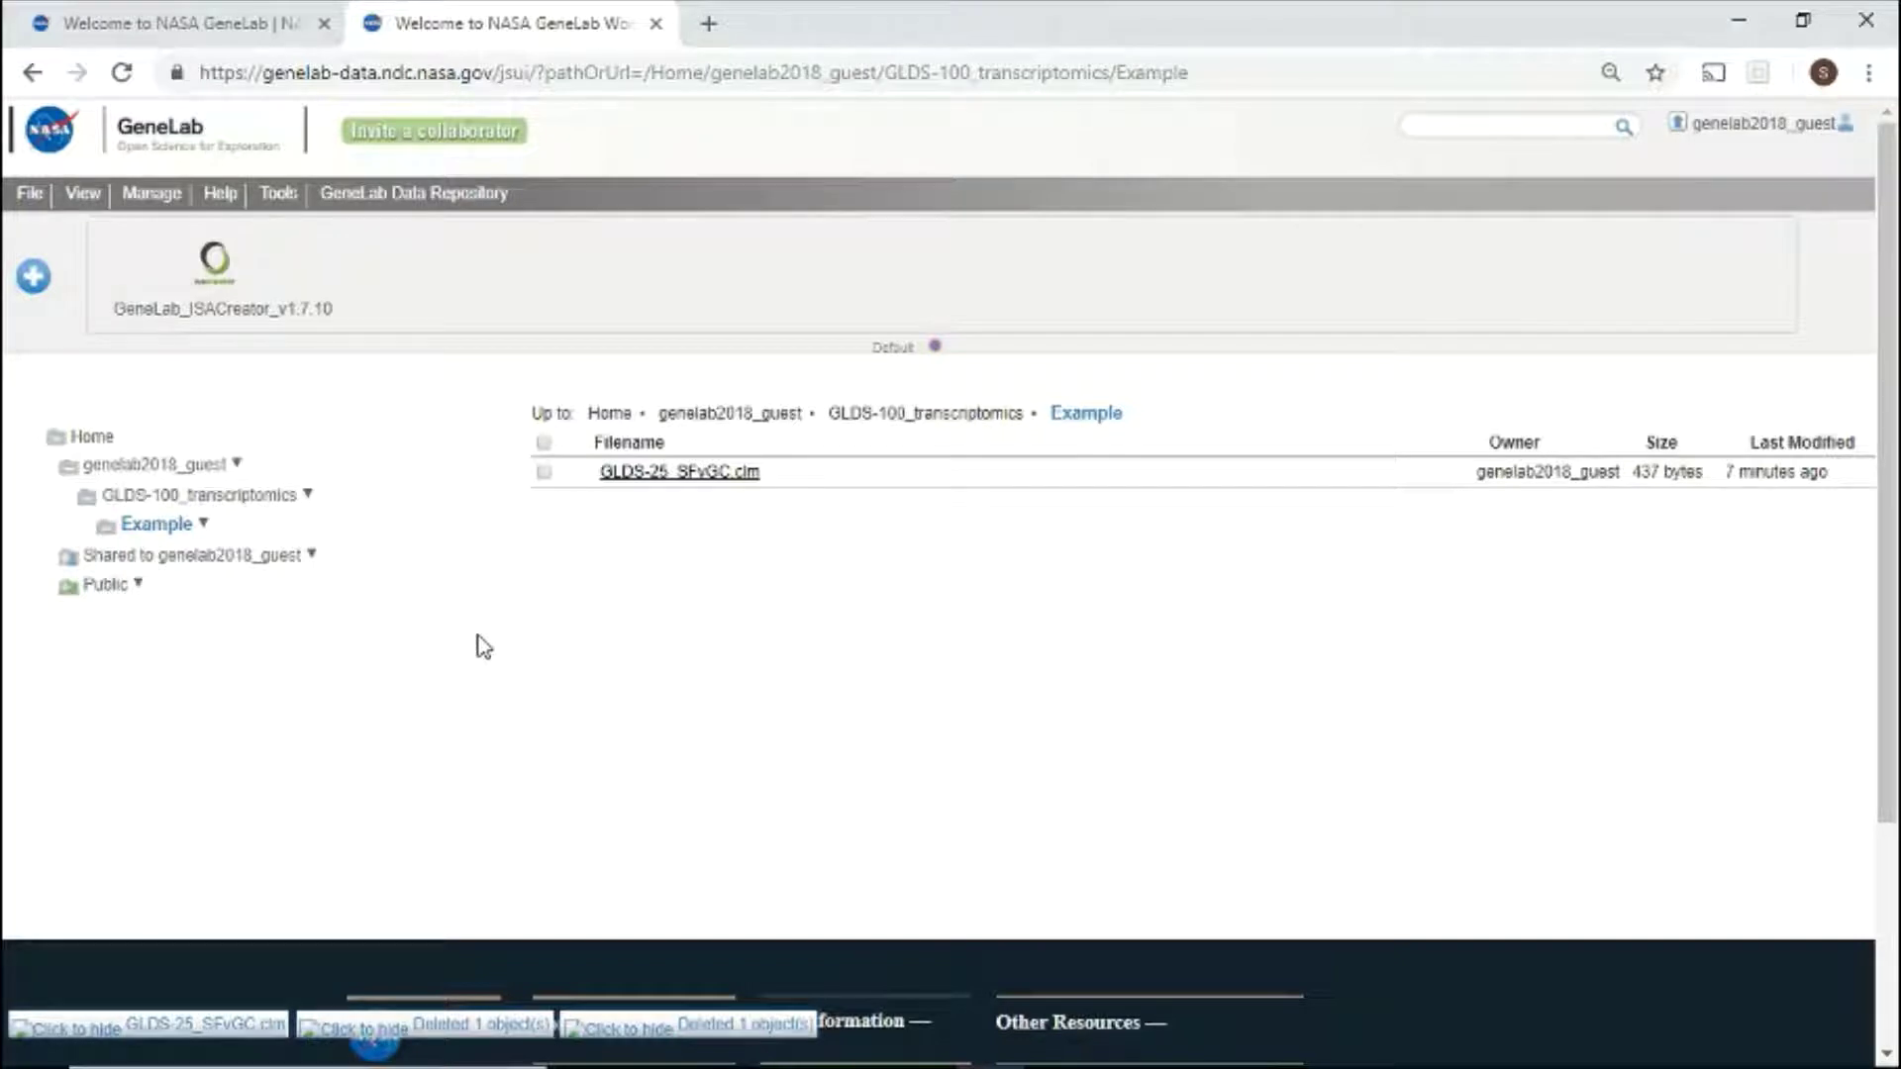
Browse Shared and Public > genelab > GLDS-100 > metadata in the workspace.
left_click(237, 565)
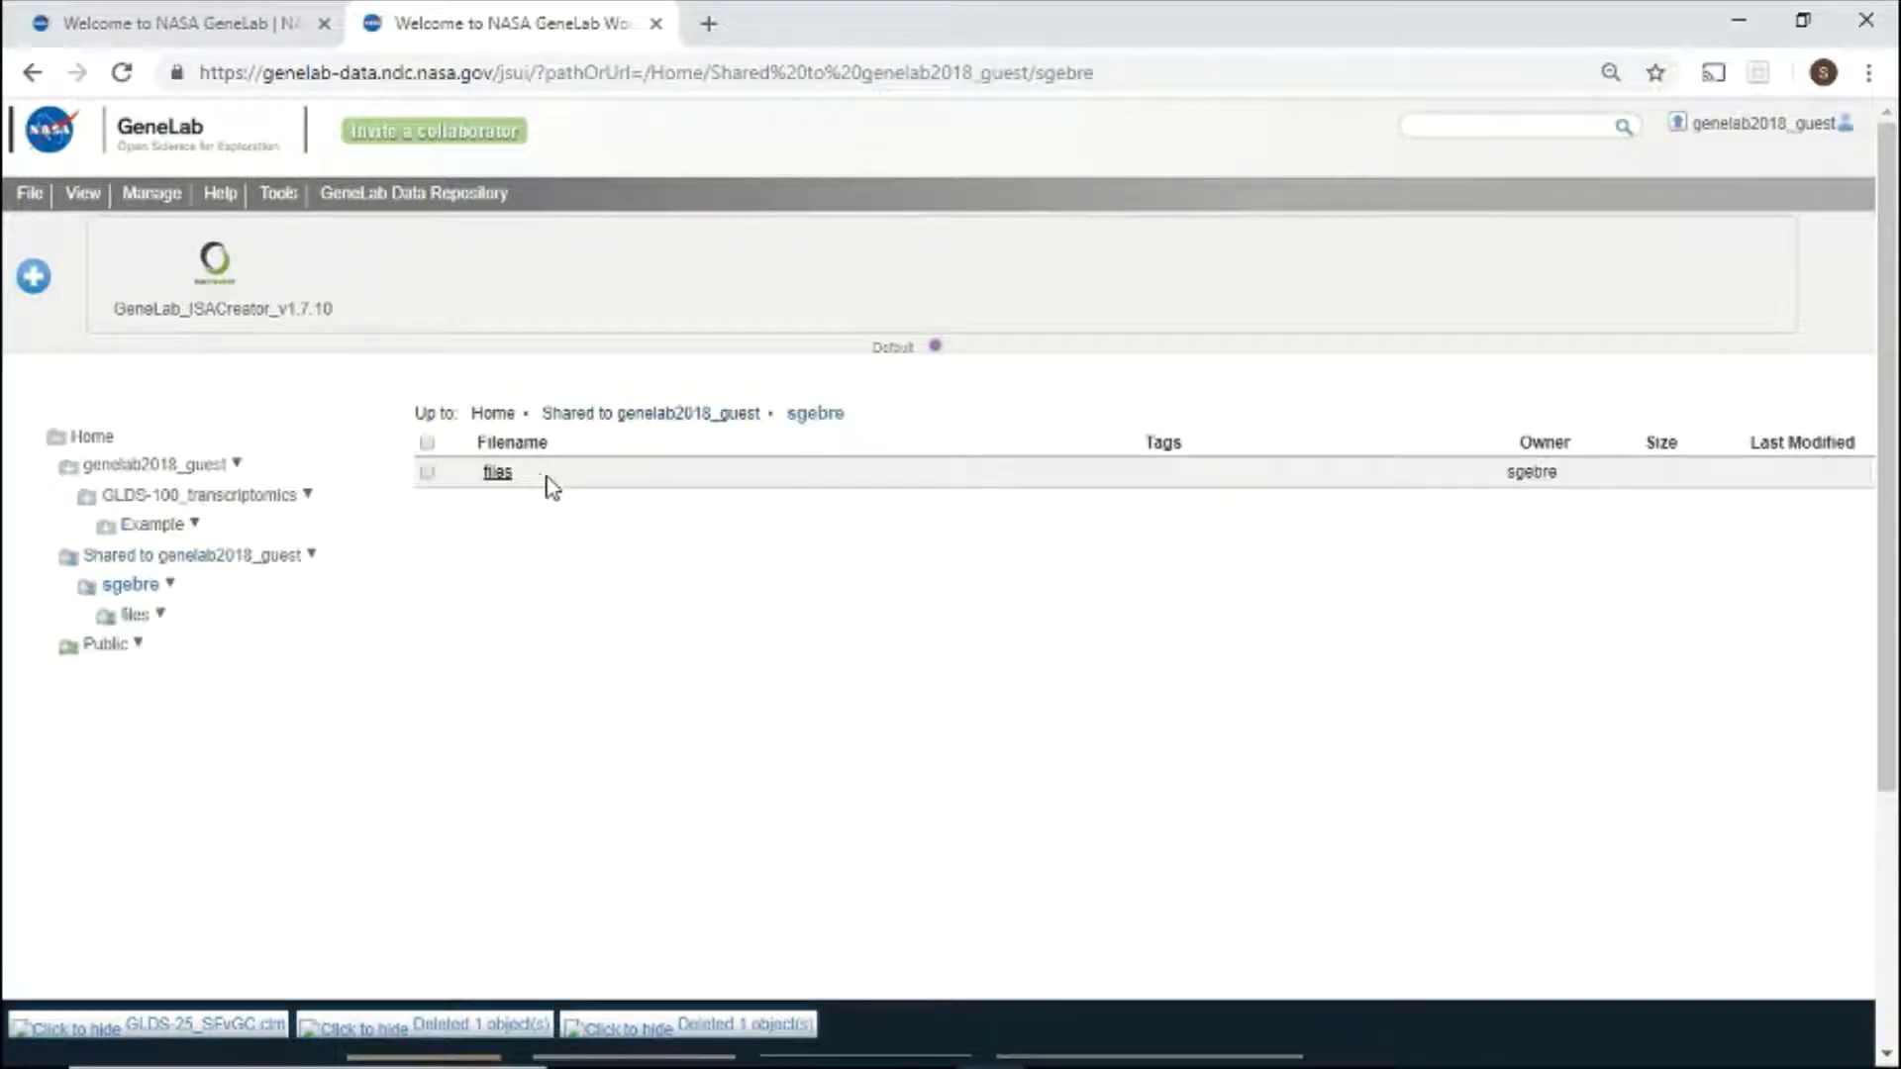
left_click(500, 479)
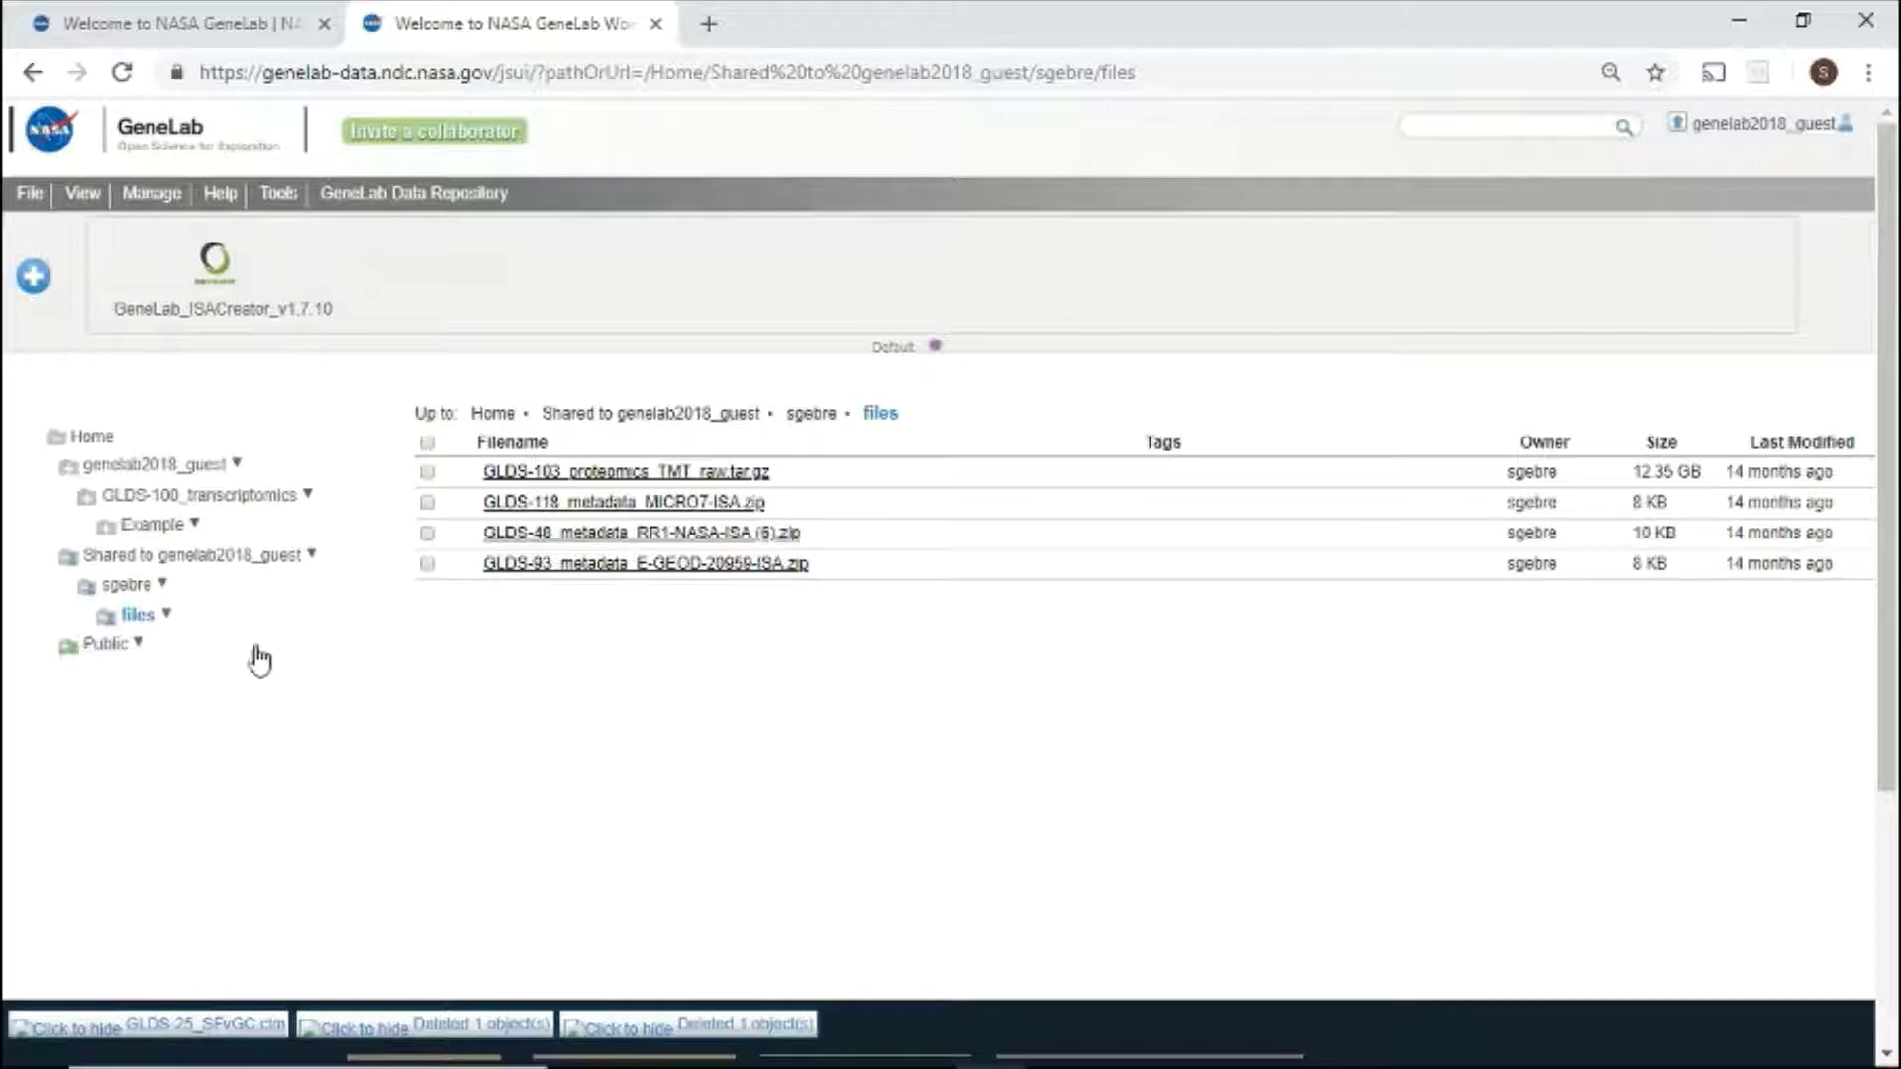
left_click(104, 649)
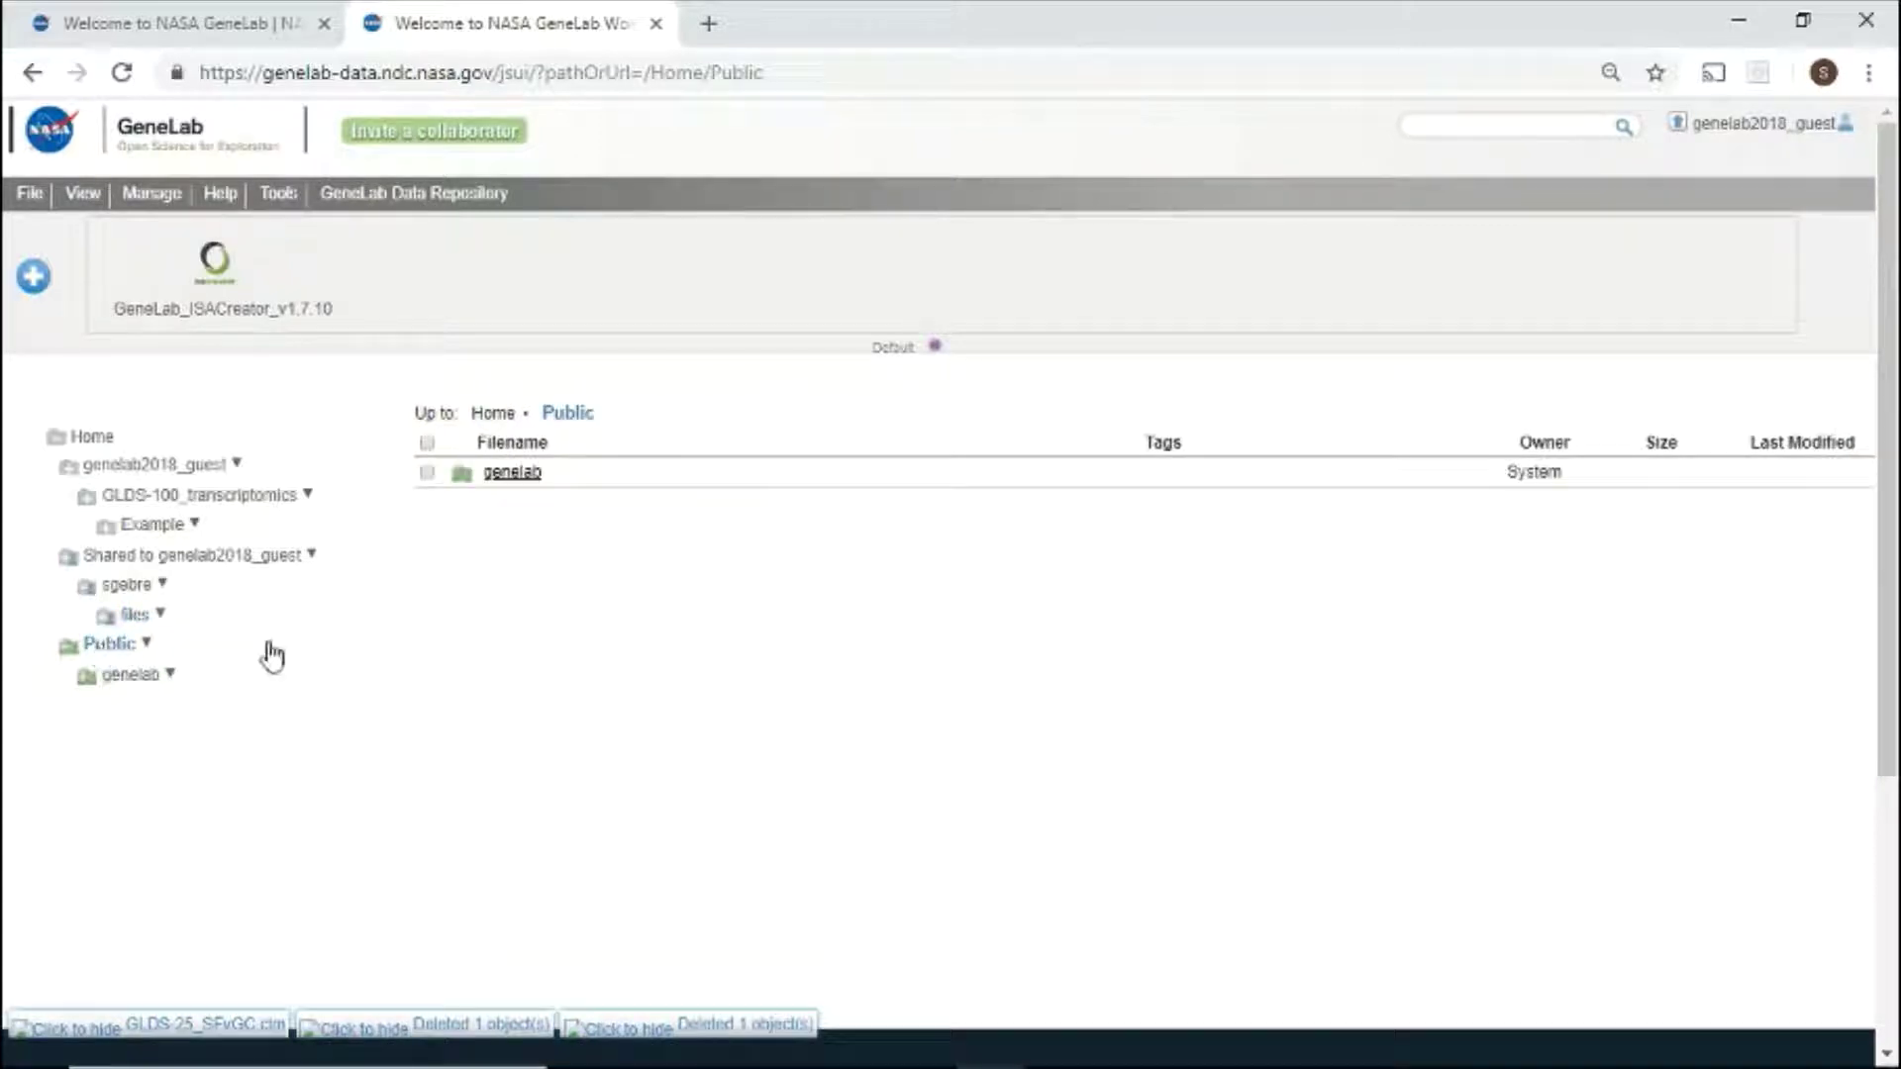
left_click(510, 479)
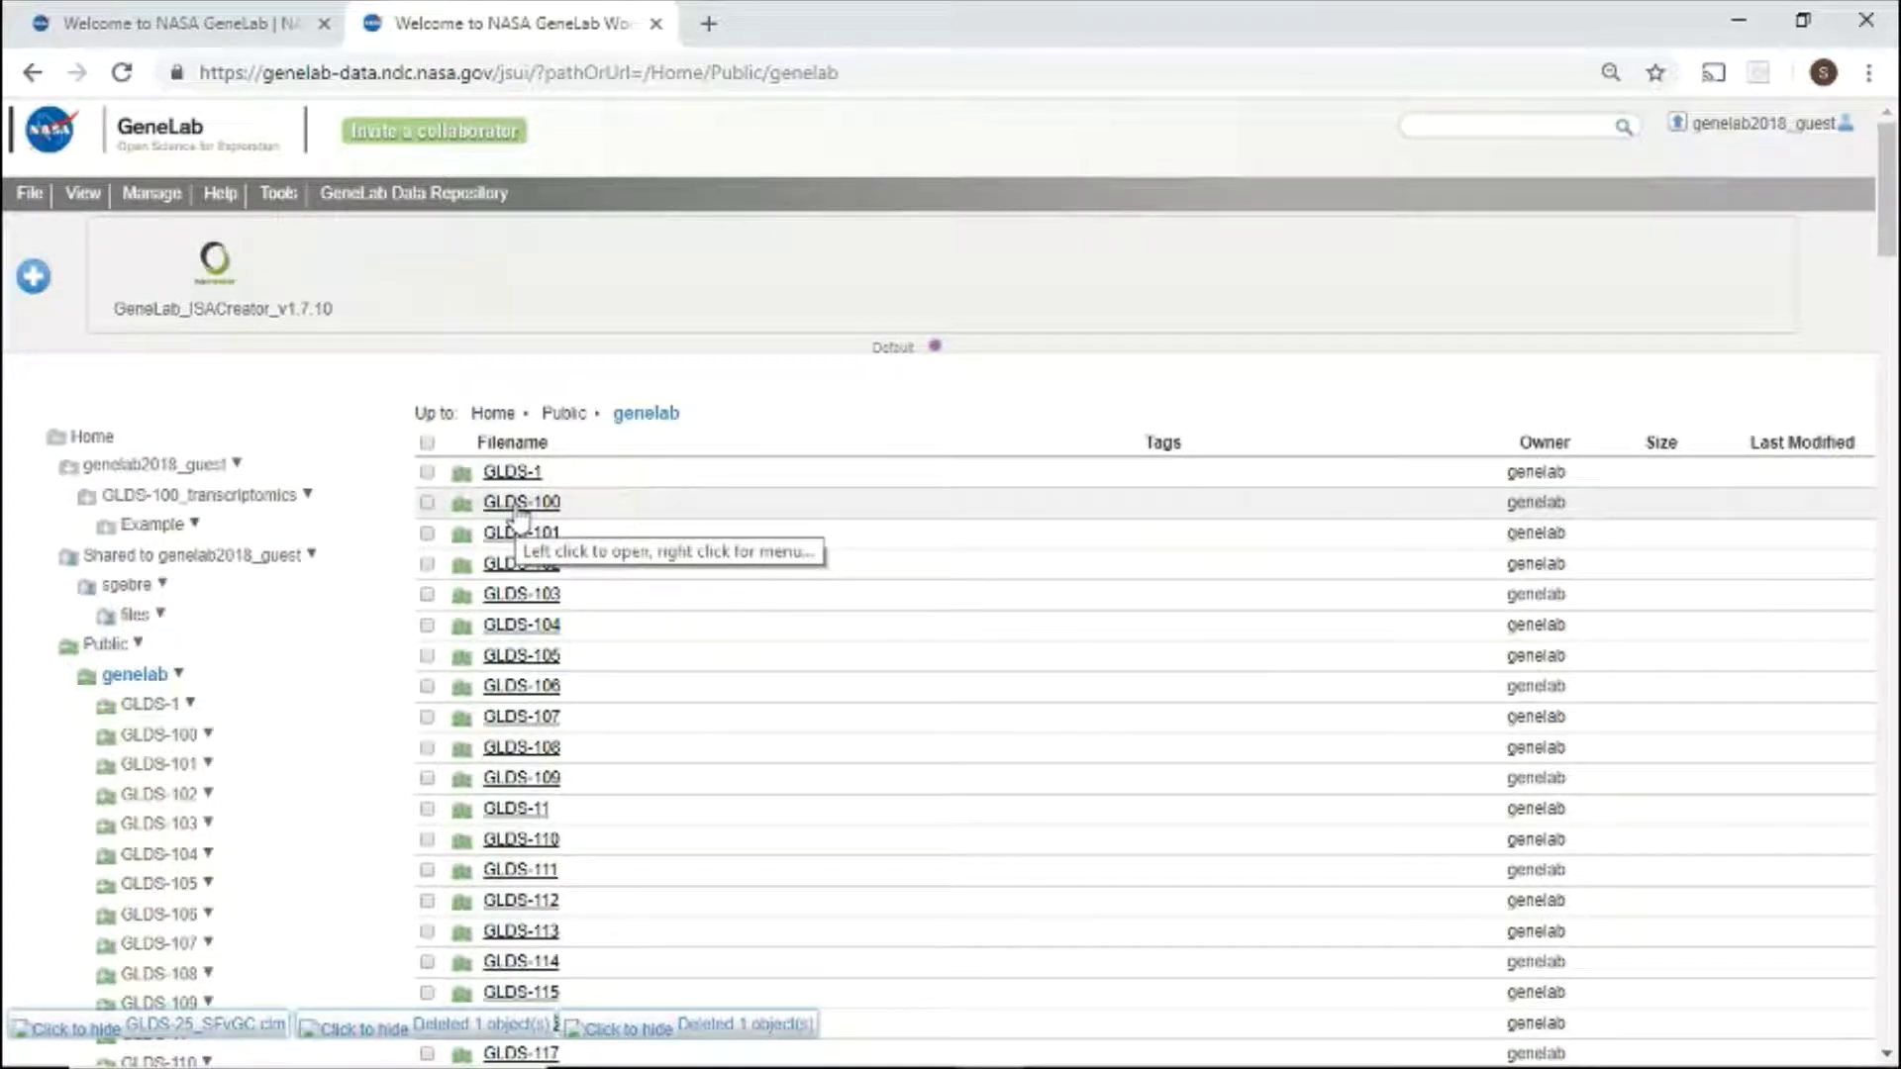
left_click(517, 505)
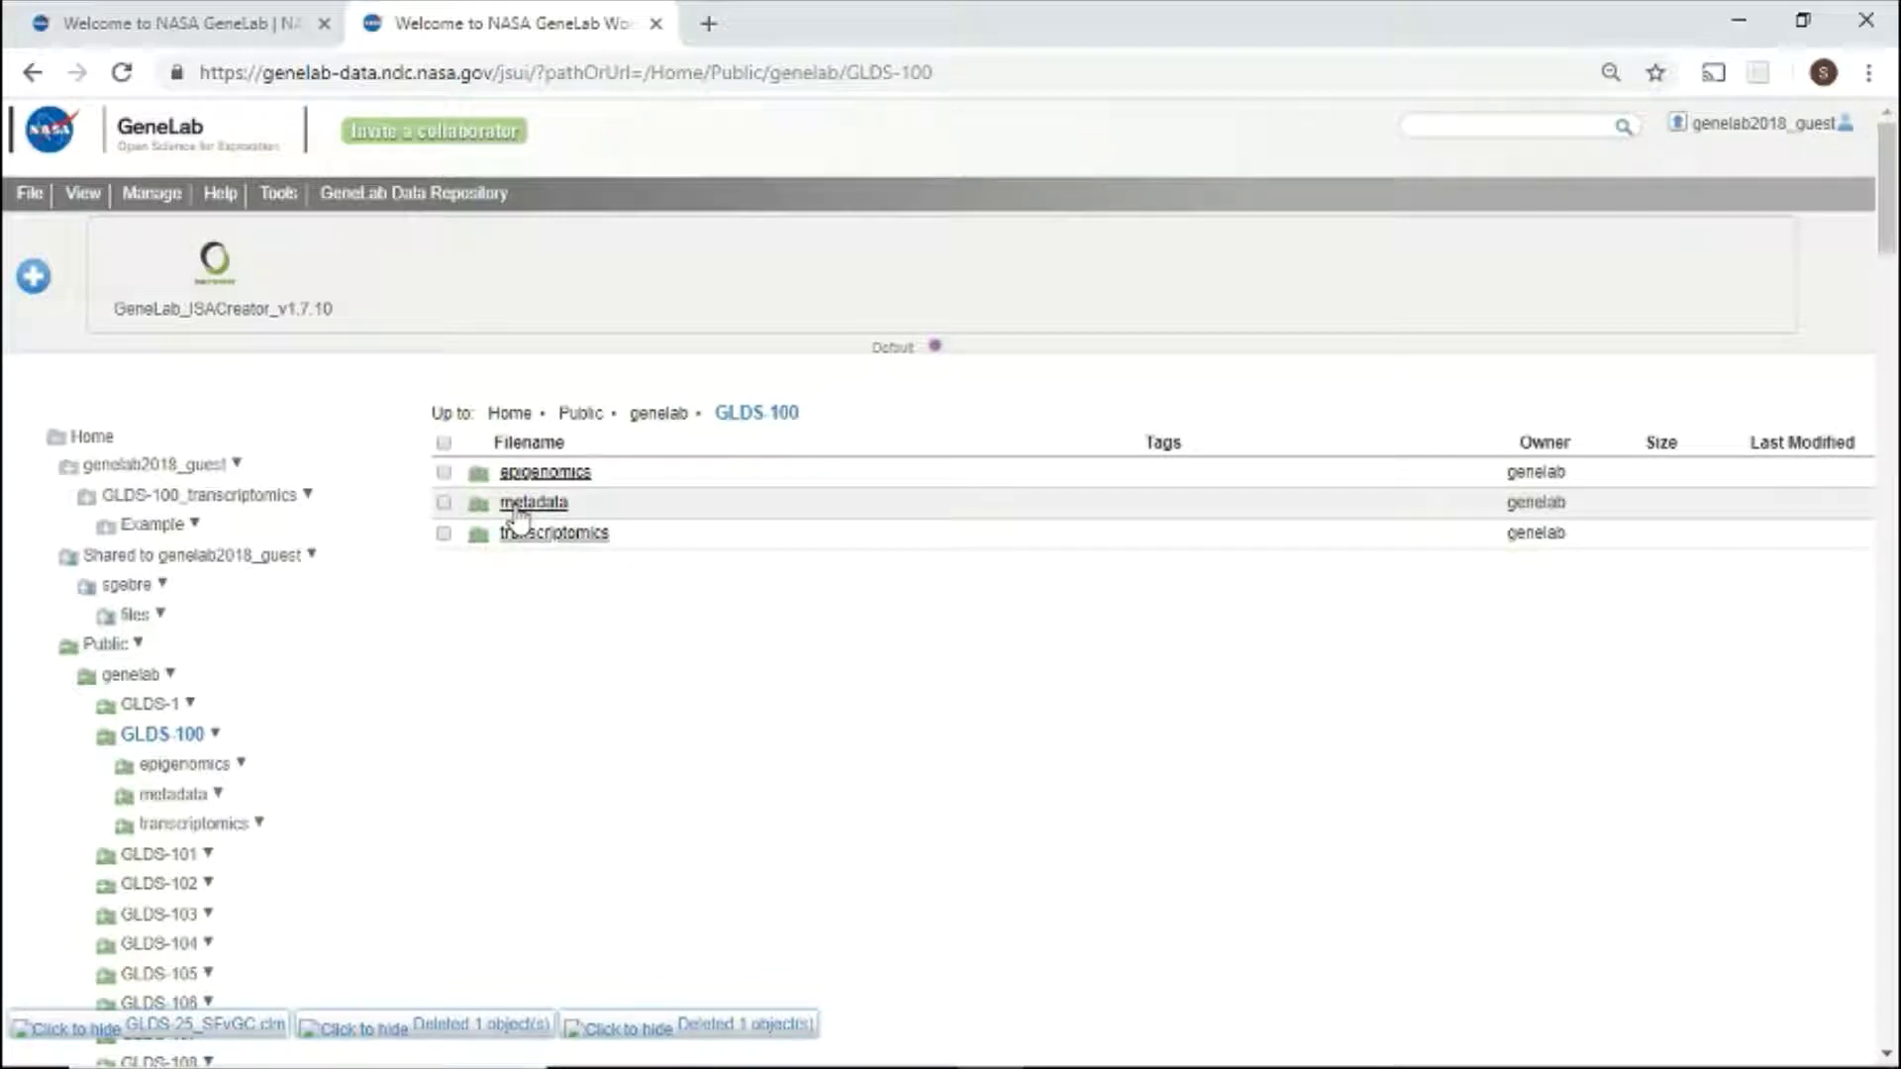
left_click(517, 505)
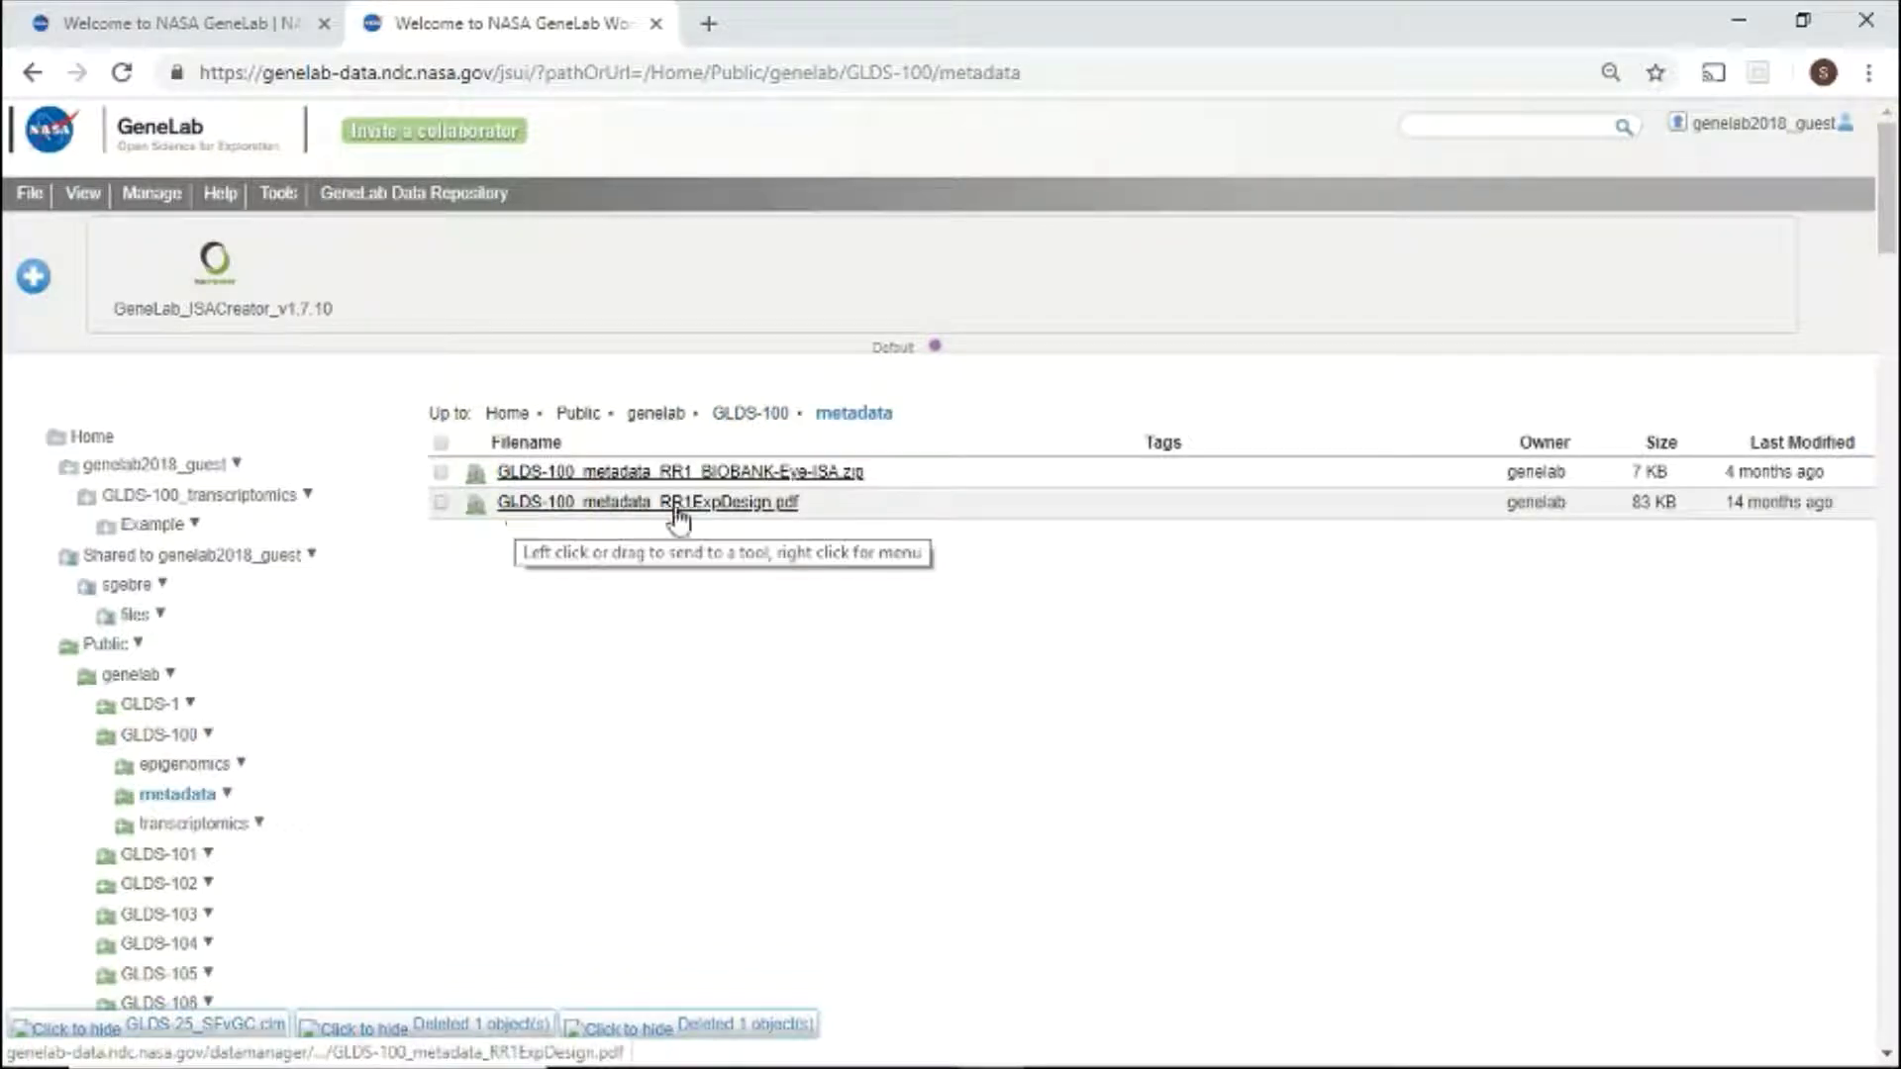
Copy GLDS-100_metadata_RR1_BIOBANK-Eye-ISA.zip into the GLDS-100_transcriptomics folder.
right_click(864, 486)
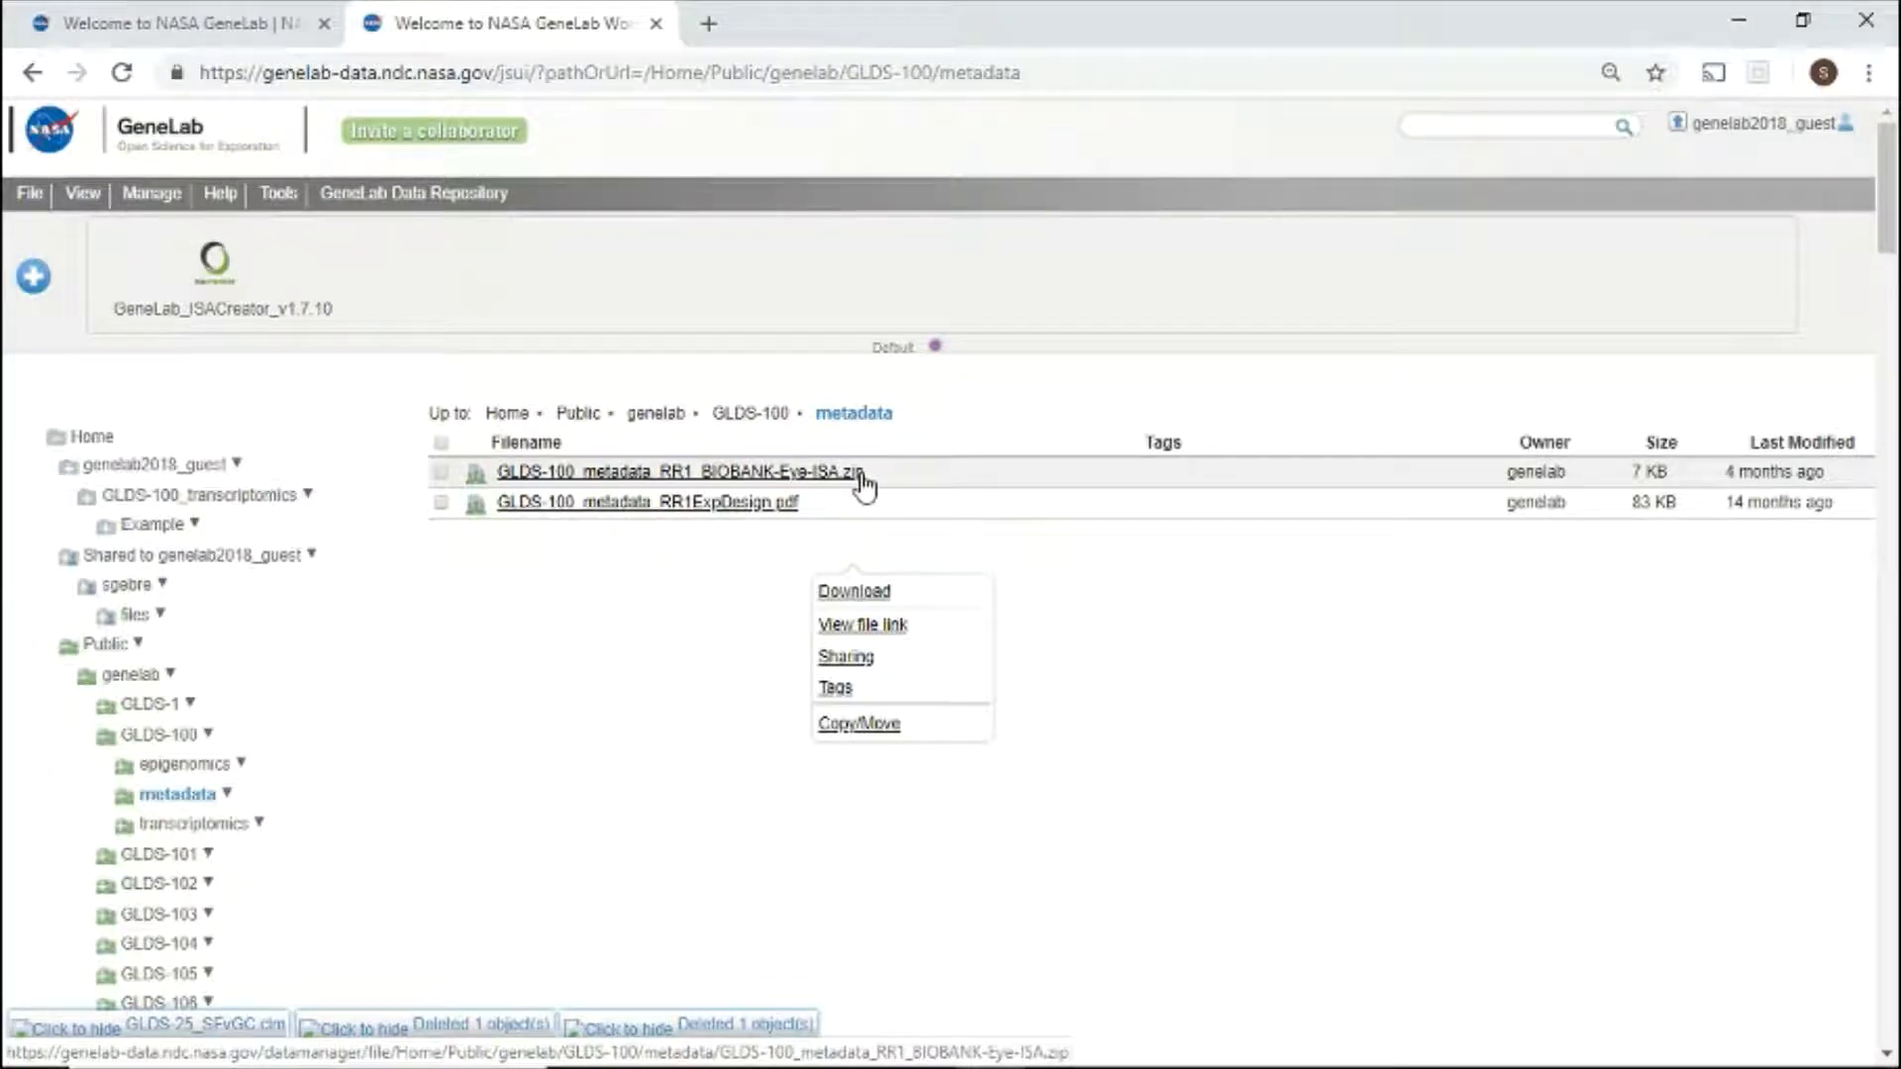
left_click(871, 725)
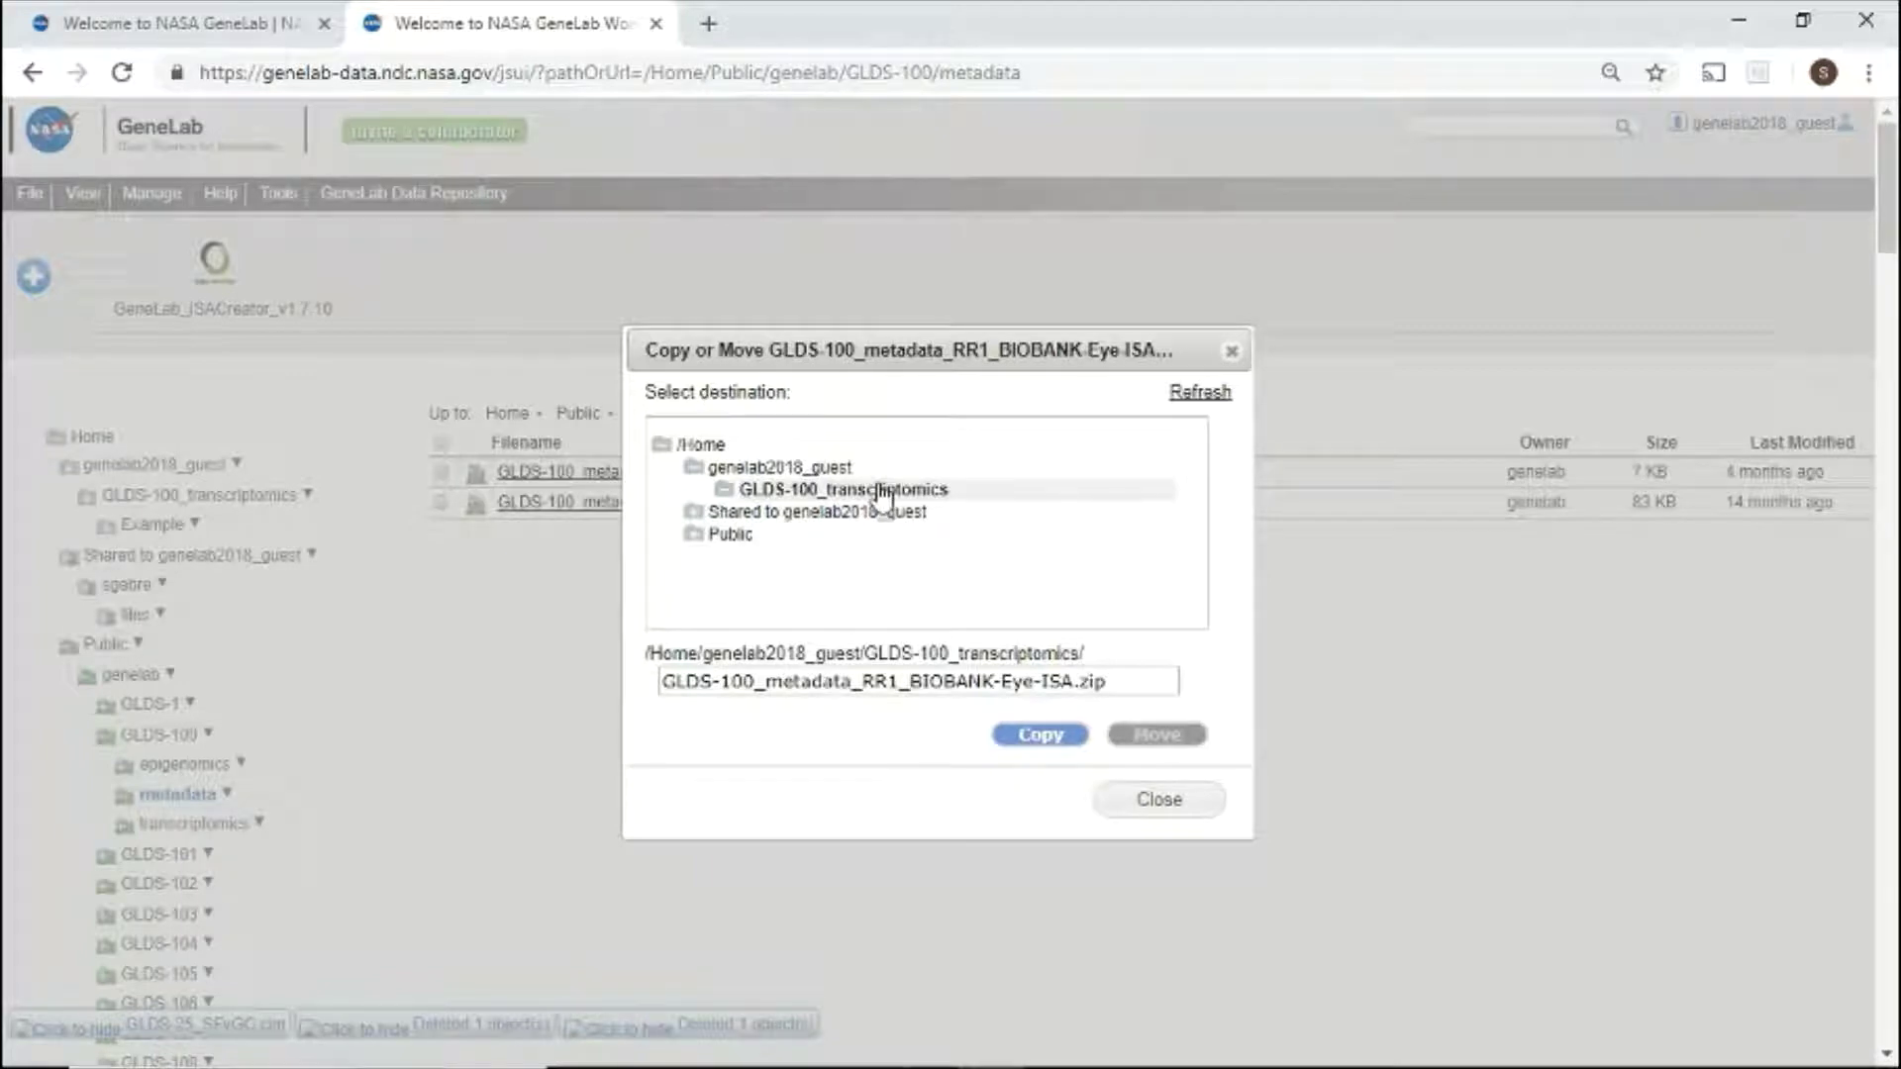
left_click(993, 736)
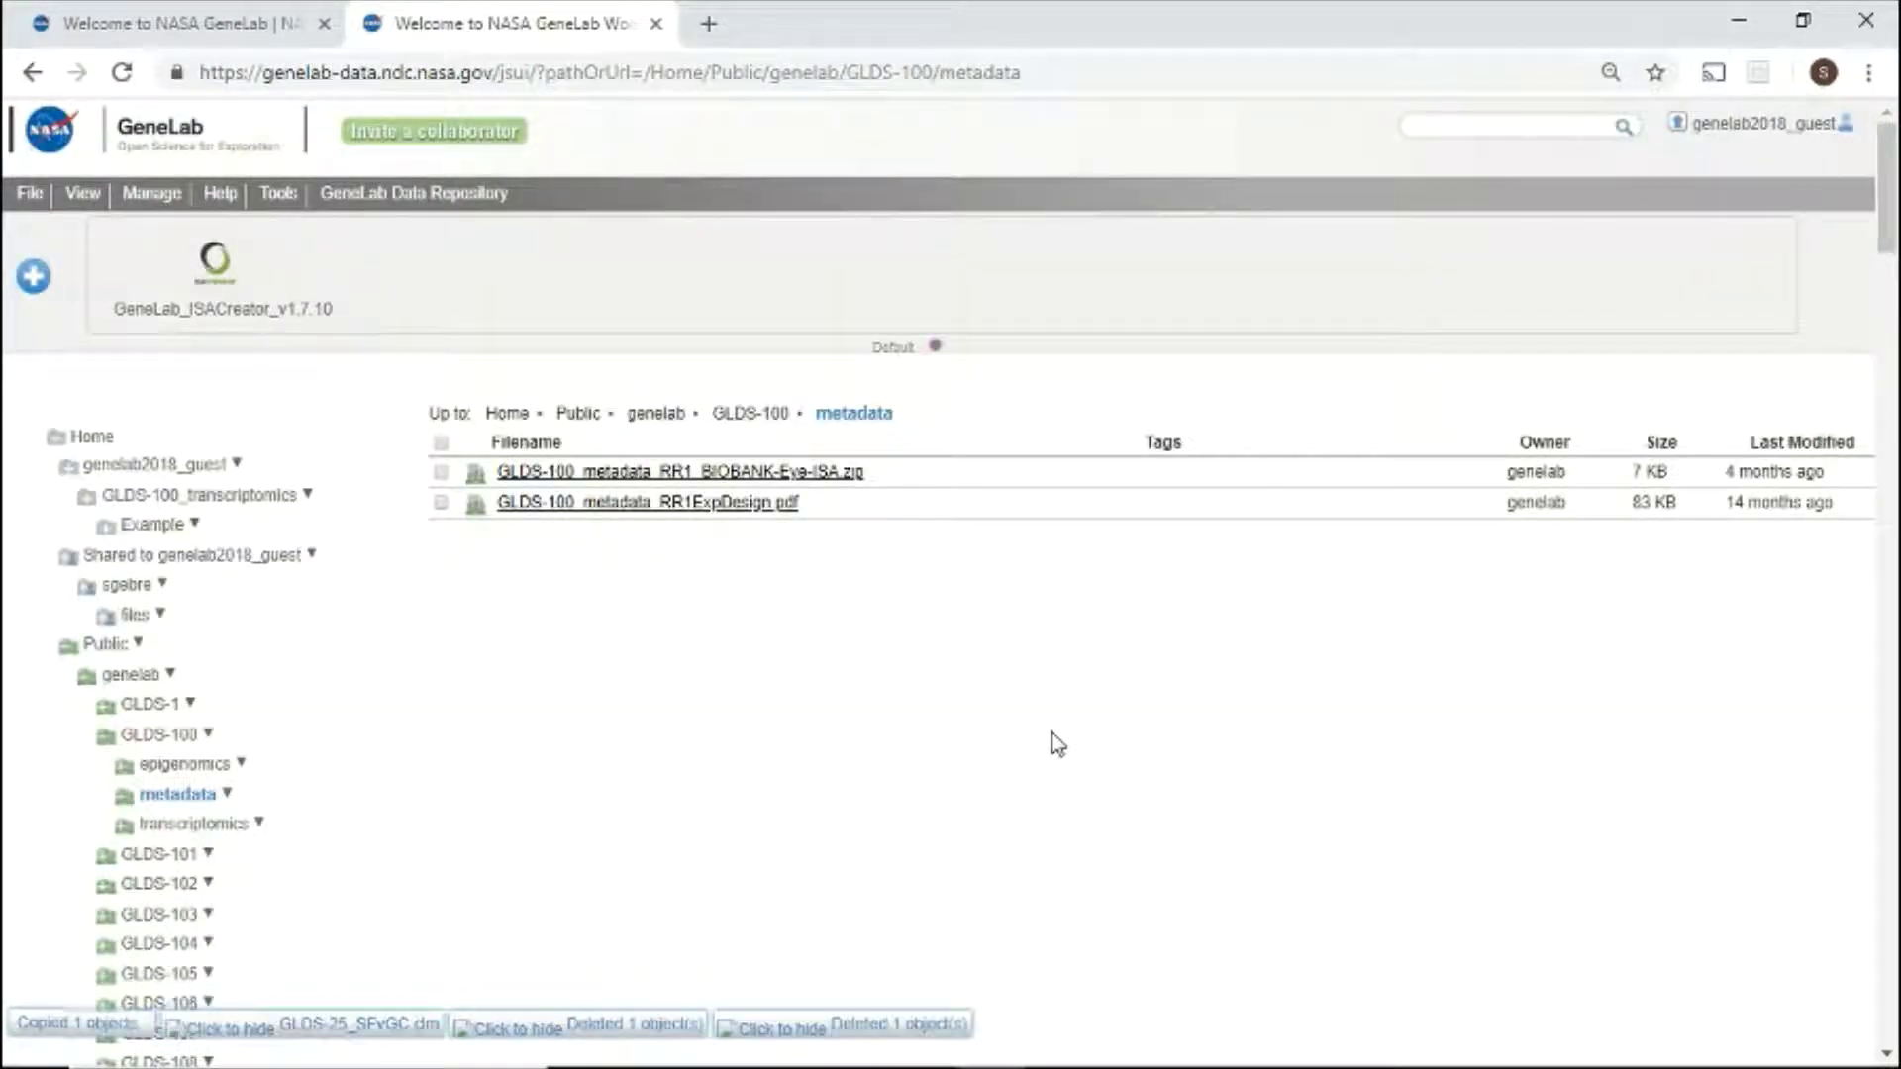
Check the zip in GLDS-100_transcriptomics, then launch Galaxy from the Tools menu.
left_click(179, 497)
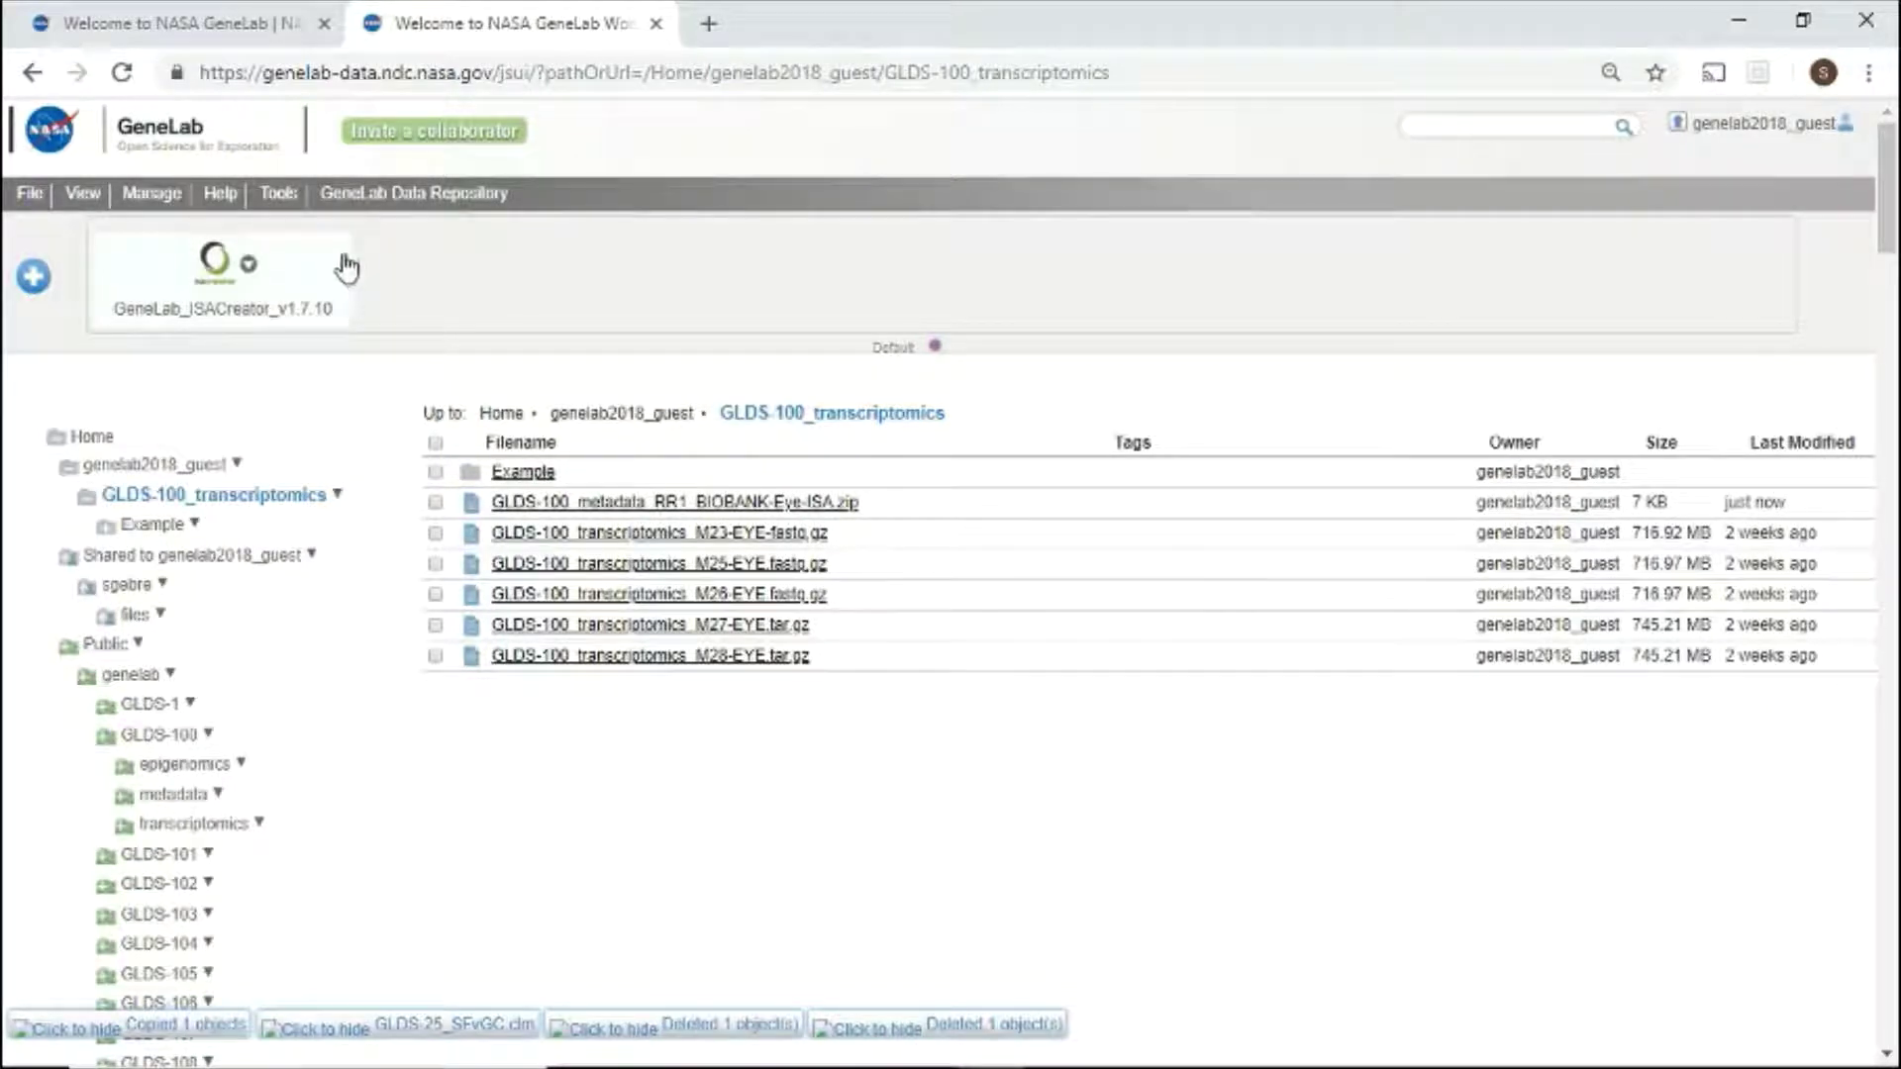
left_click(276, 192)
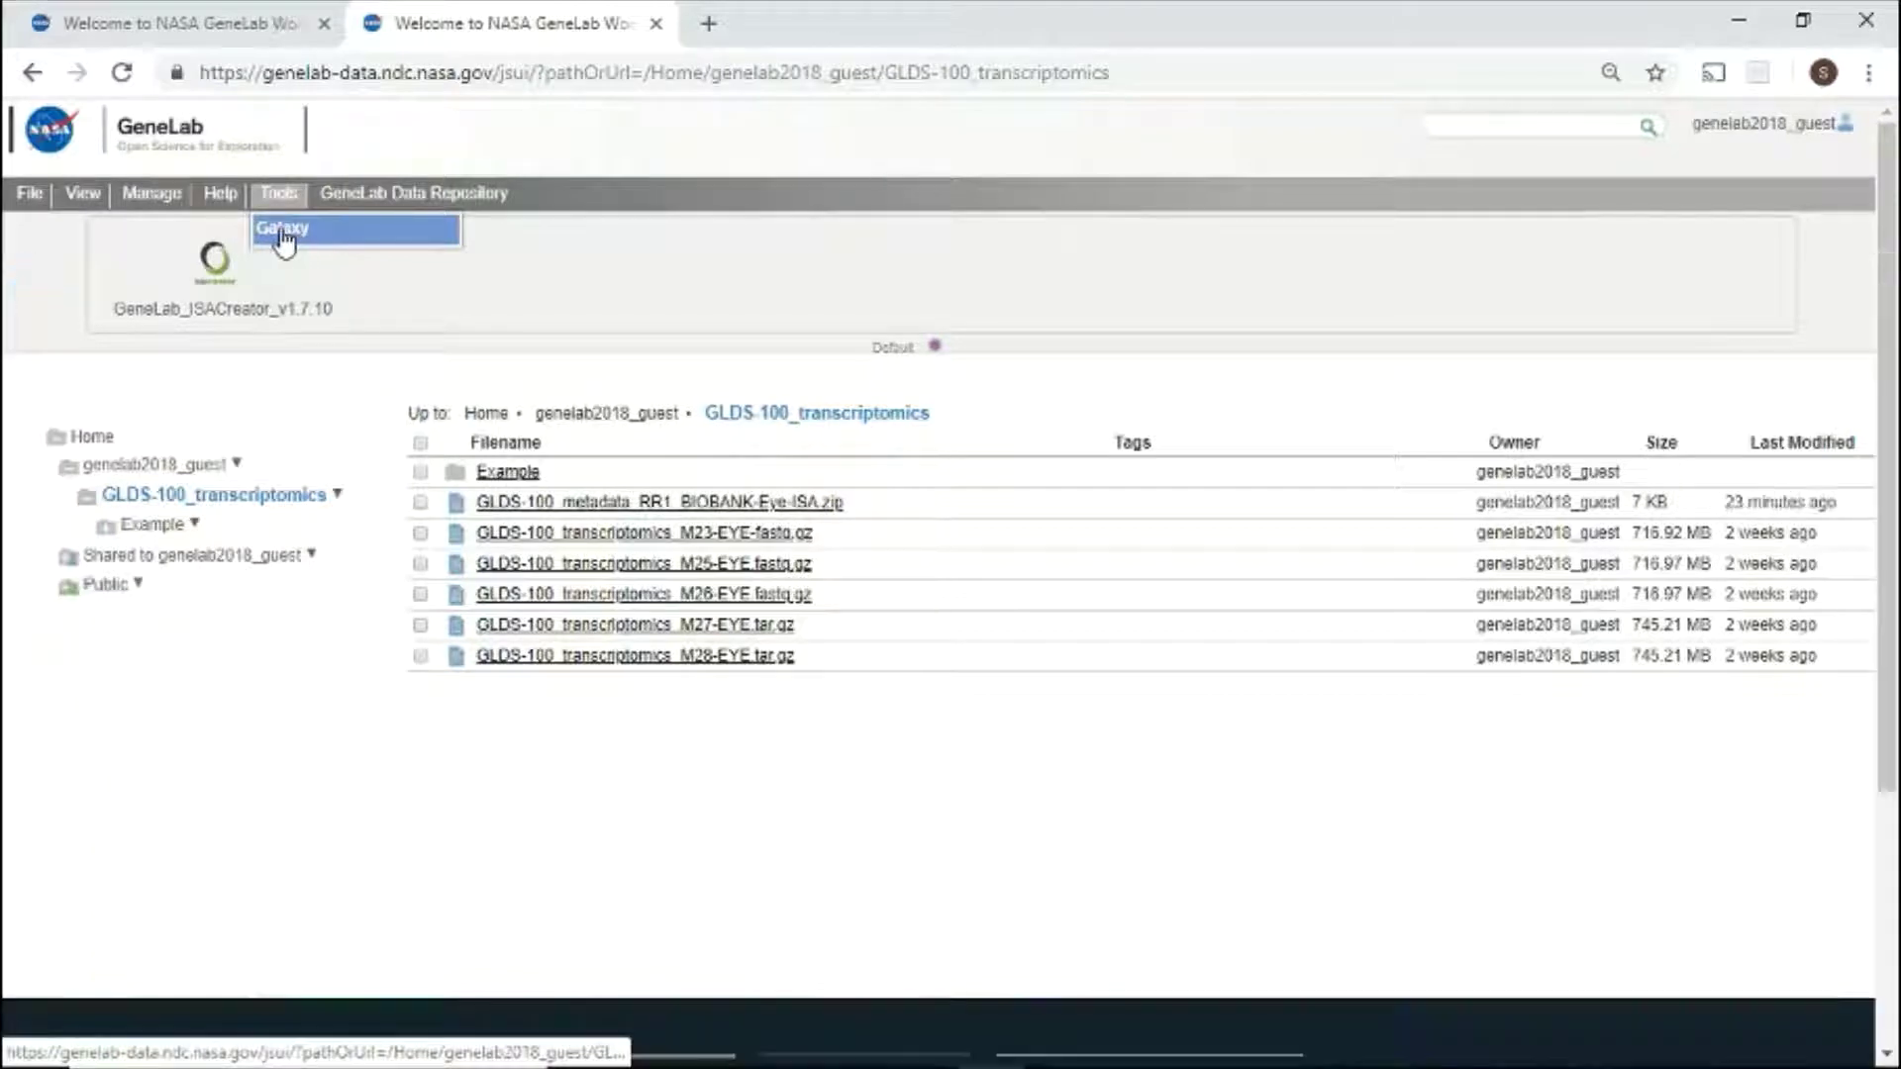
left_click(284, 235)
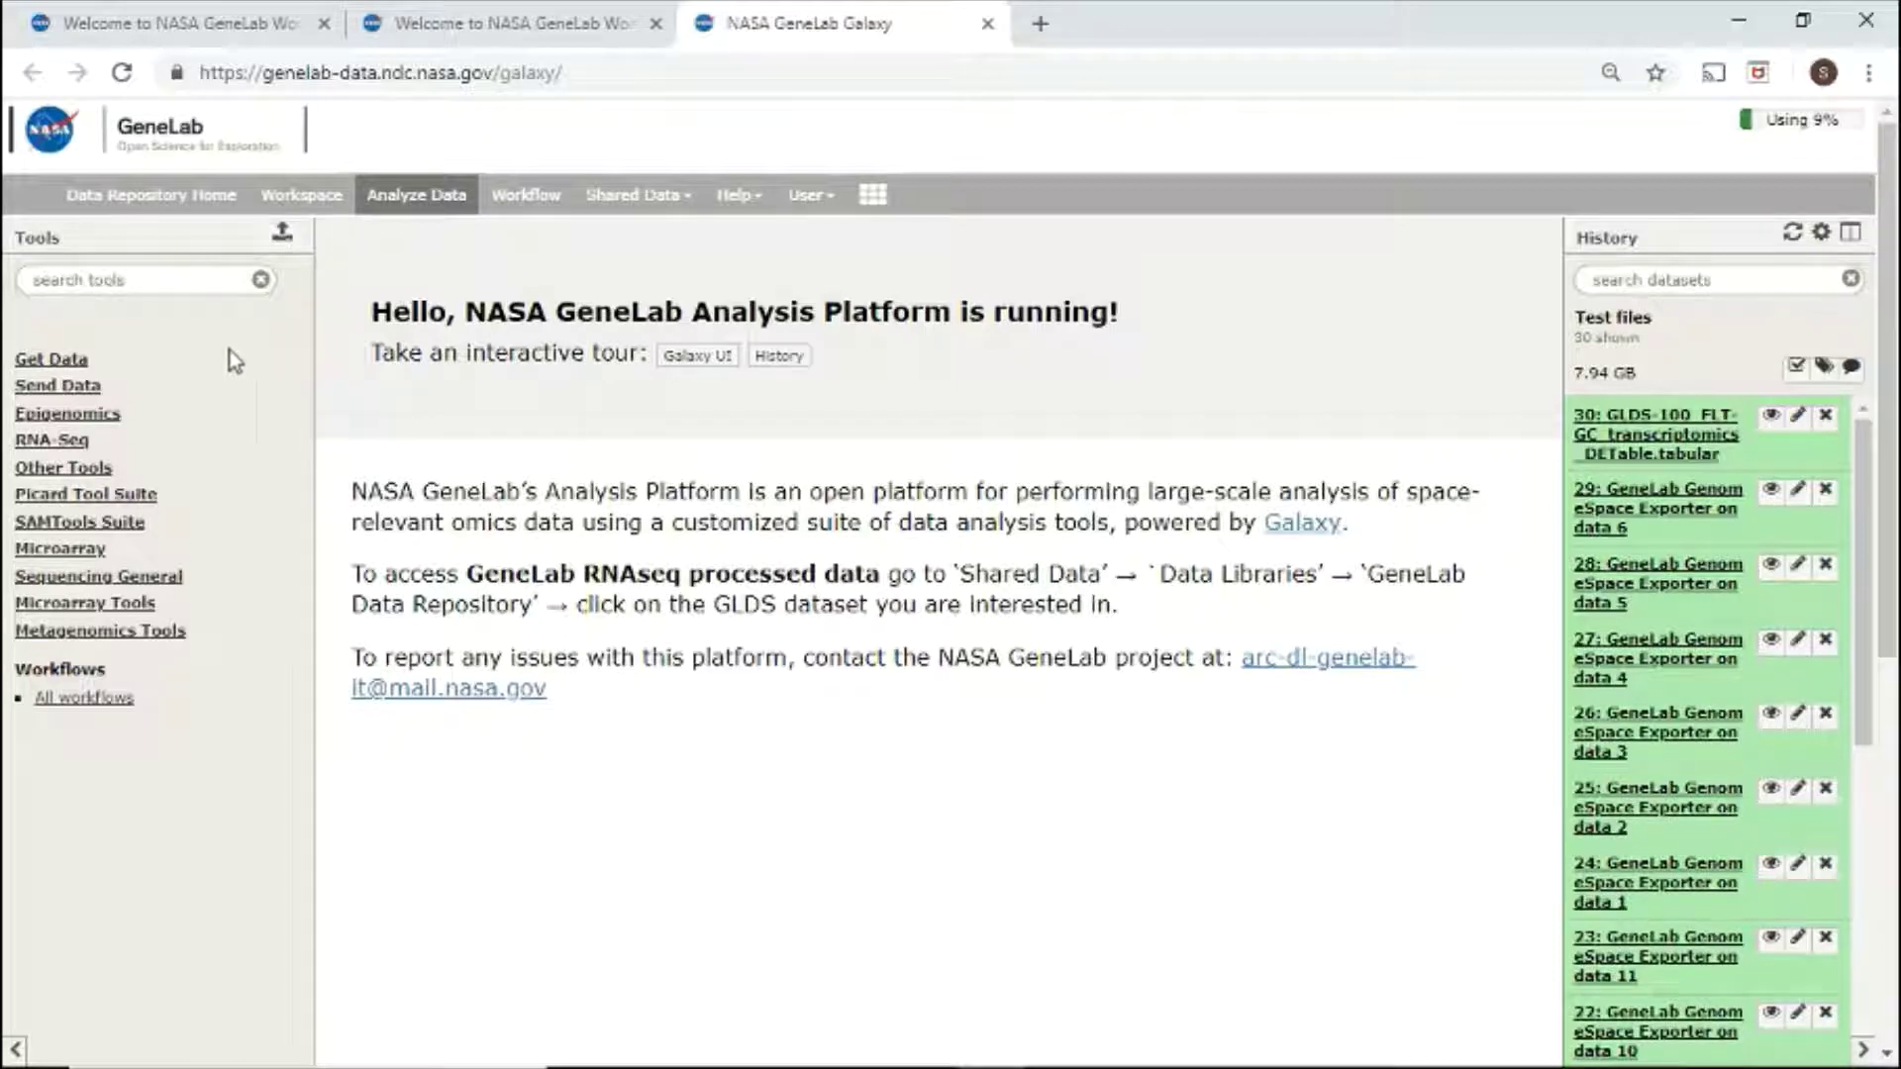
Open FastQC Read Quality reports under RNA-Seq with dataset 12 as short read input.
left_click(71, 388)
left_click(57, 496)
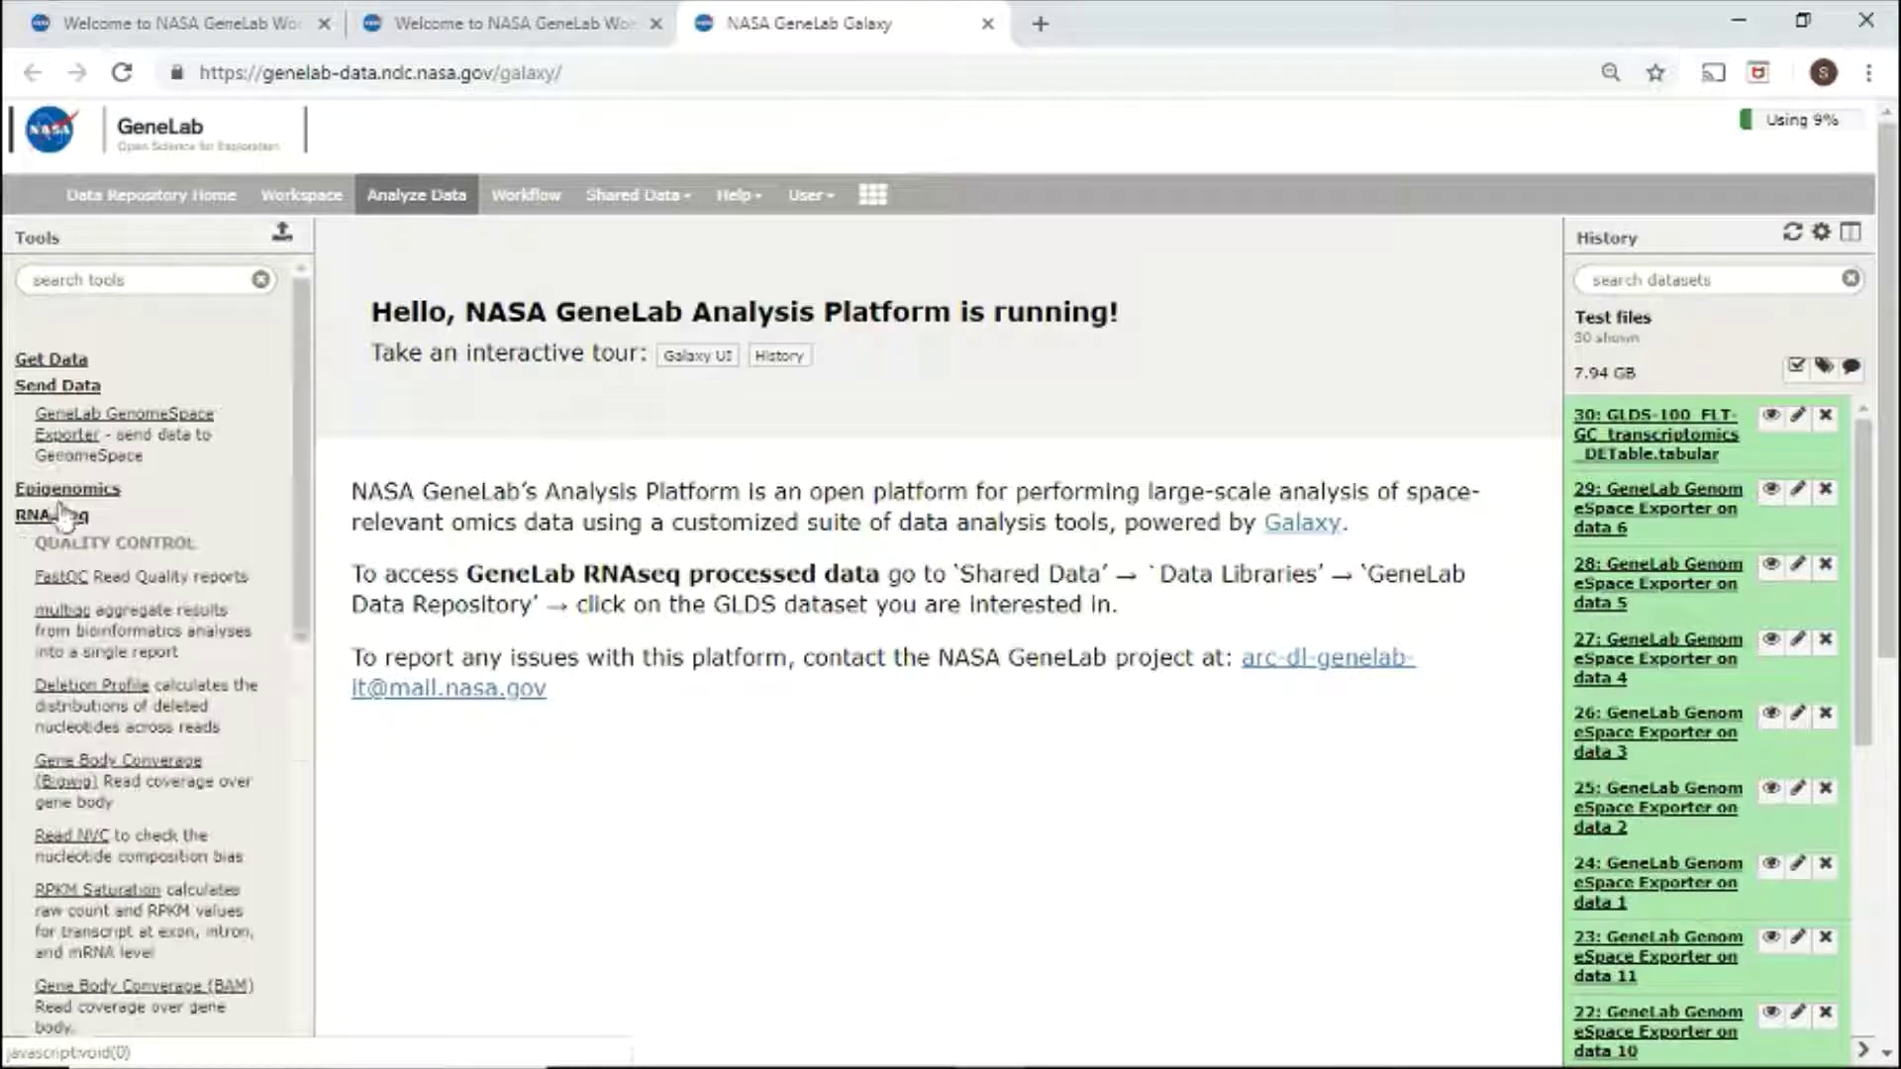
left_click(66, 582)
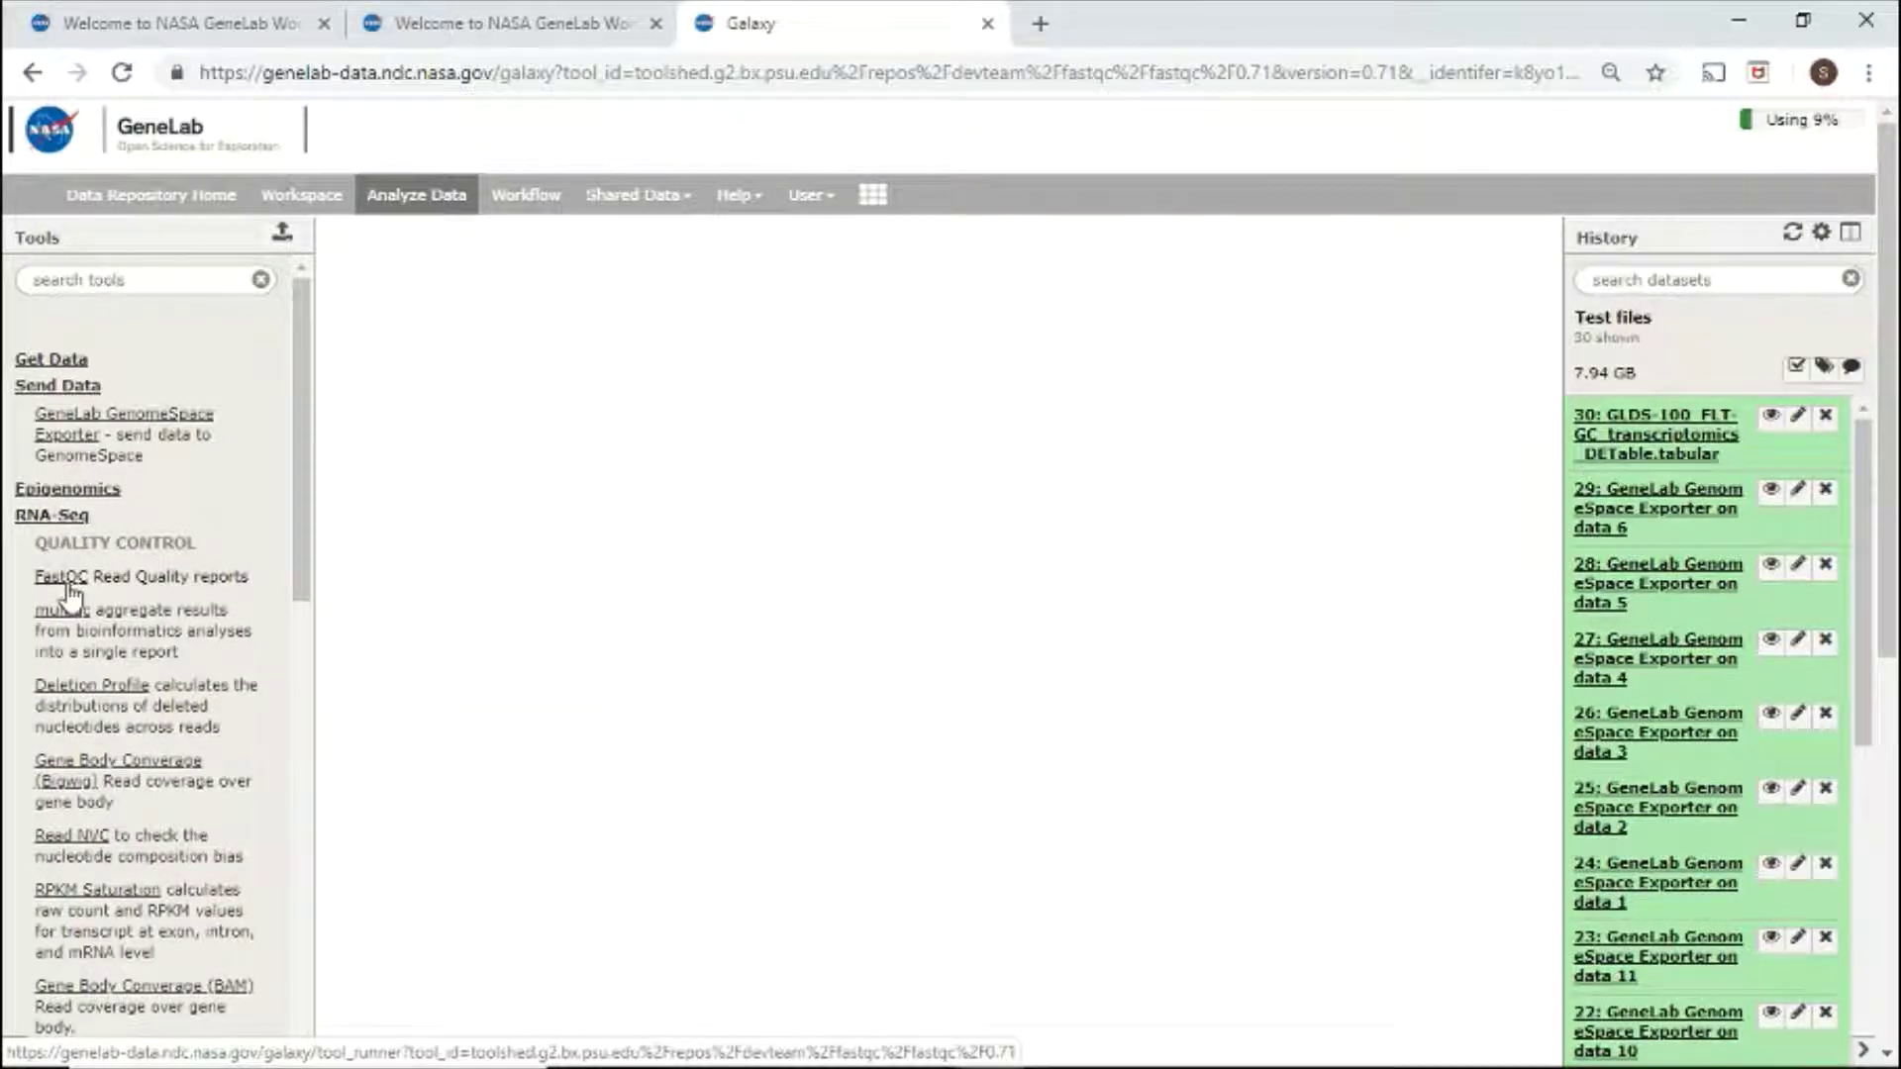
left_click(1227, 319)
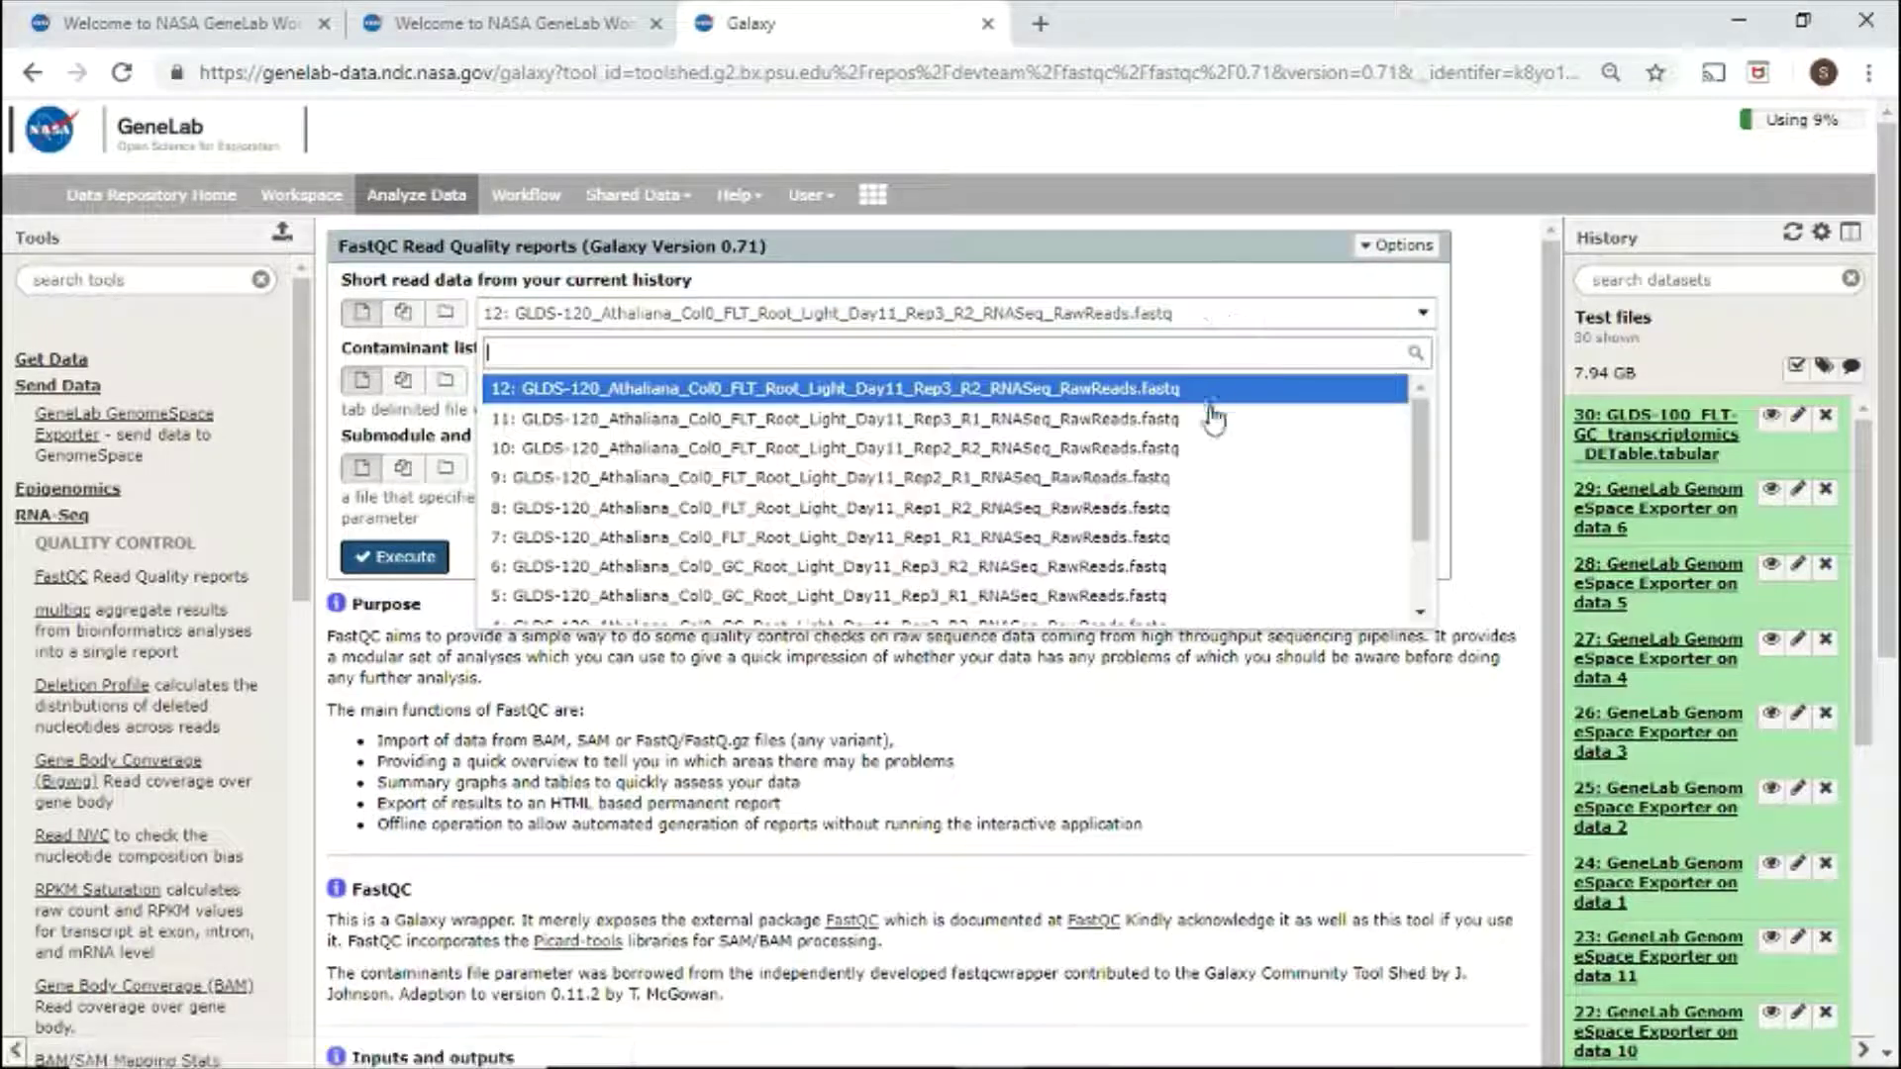
left_click(1205, 330)
Leave the contaminant and submodule lists unset, then view history dataset 30.
left_click(1178, 388)
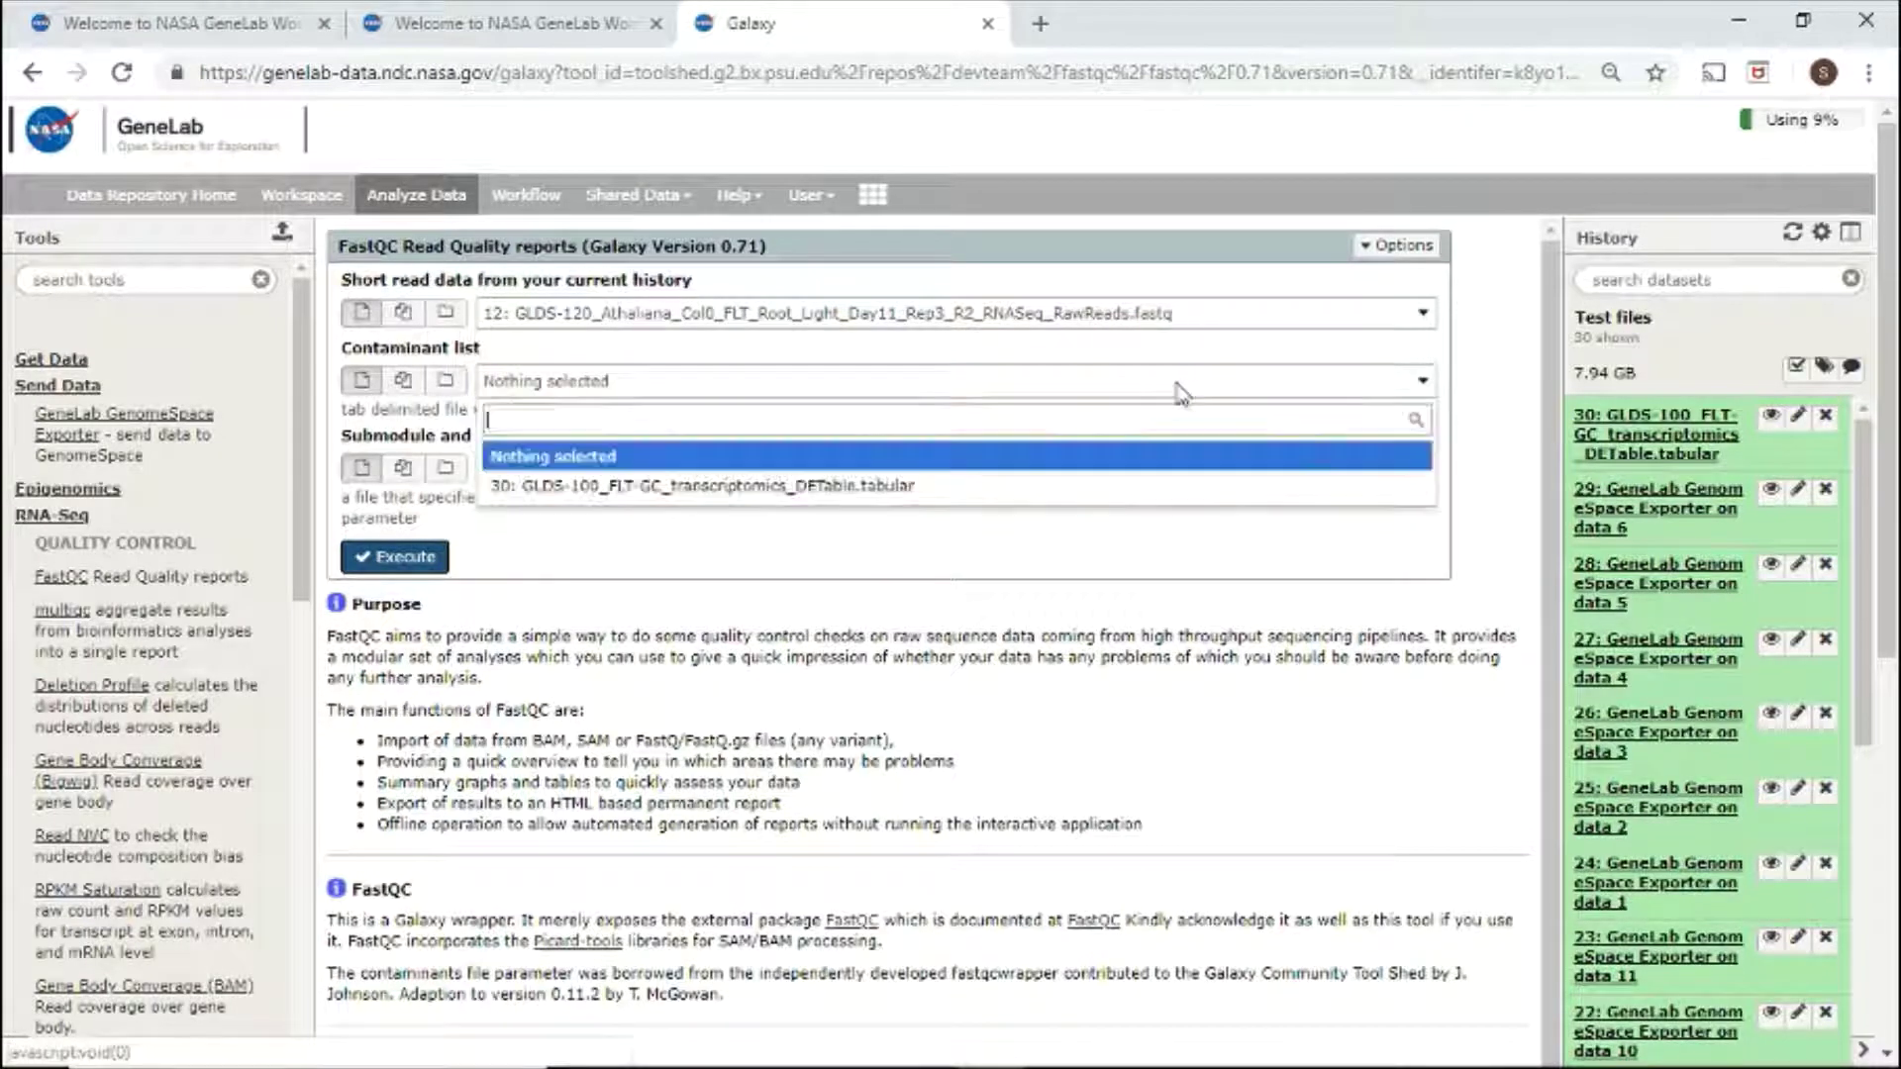
left_click(1185, 439)
left_click(1179, 465)
left_click(1179, 465)
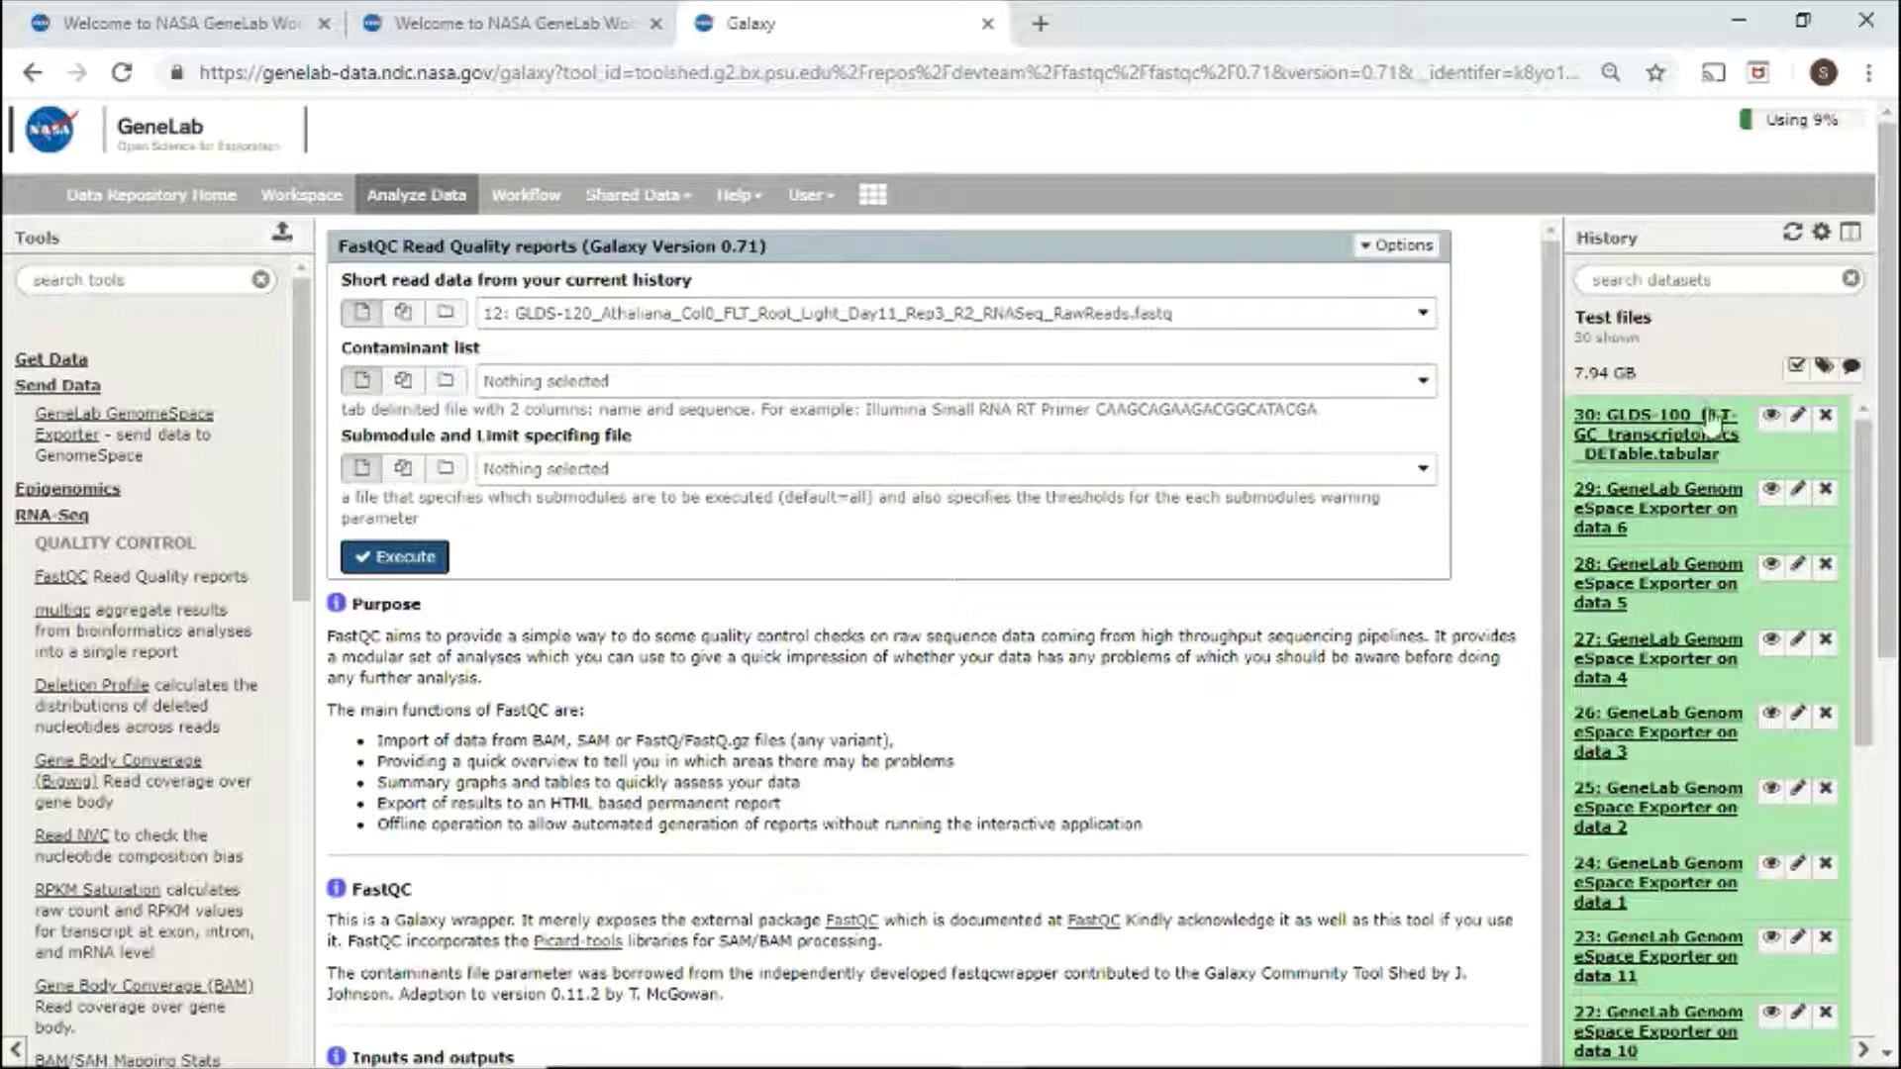
left_click(1772, 418)
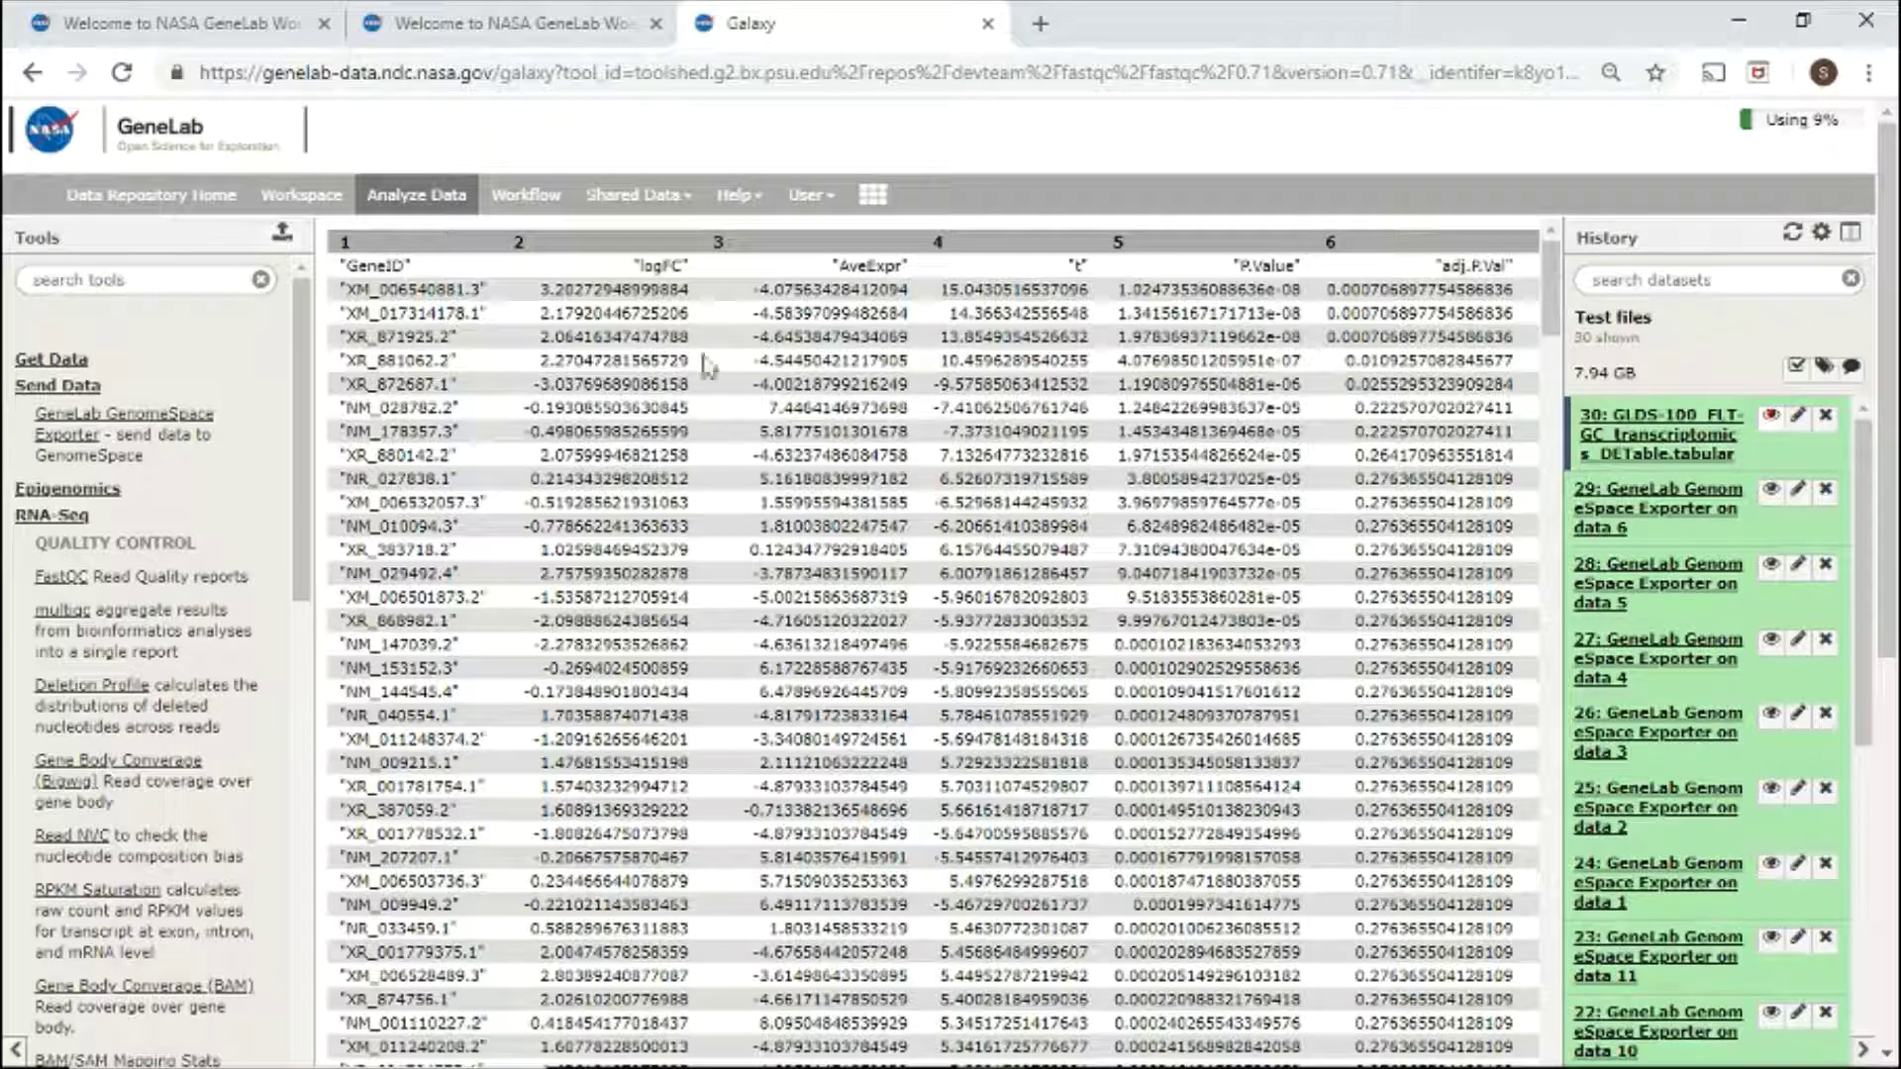
Look through the Shared Data and Help menus while the GLDS-100 DETable is shown.
left_click(681, 197)
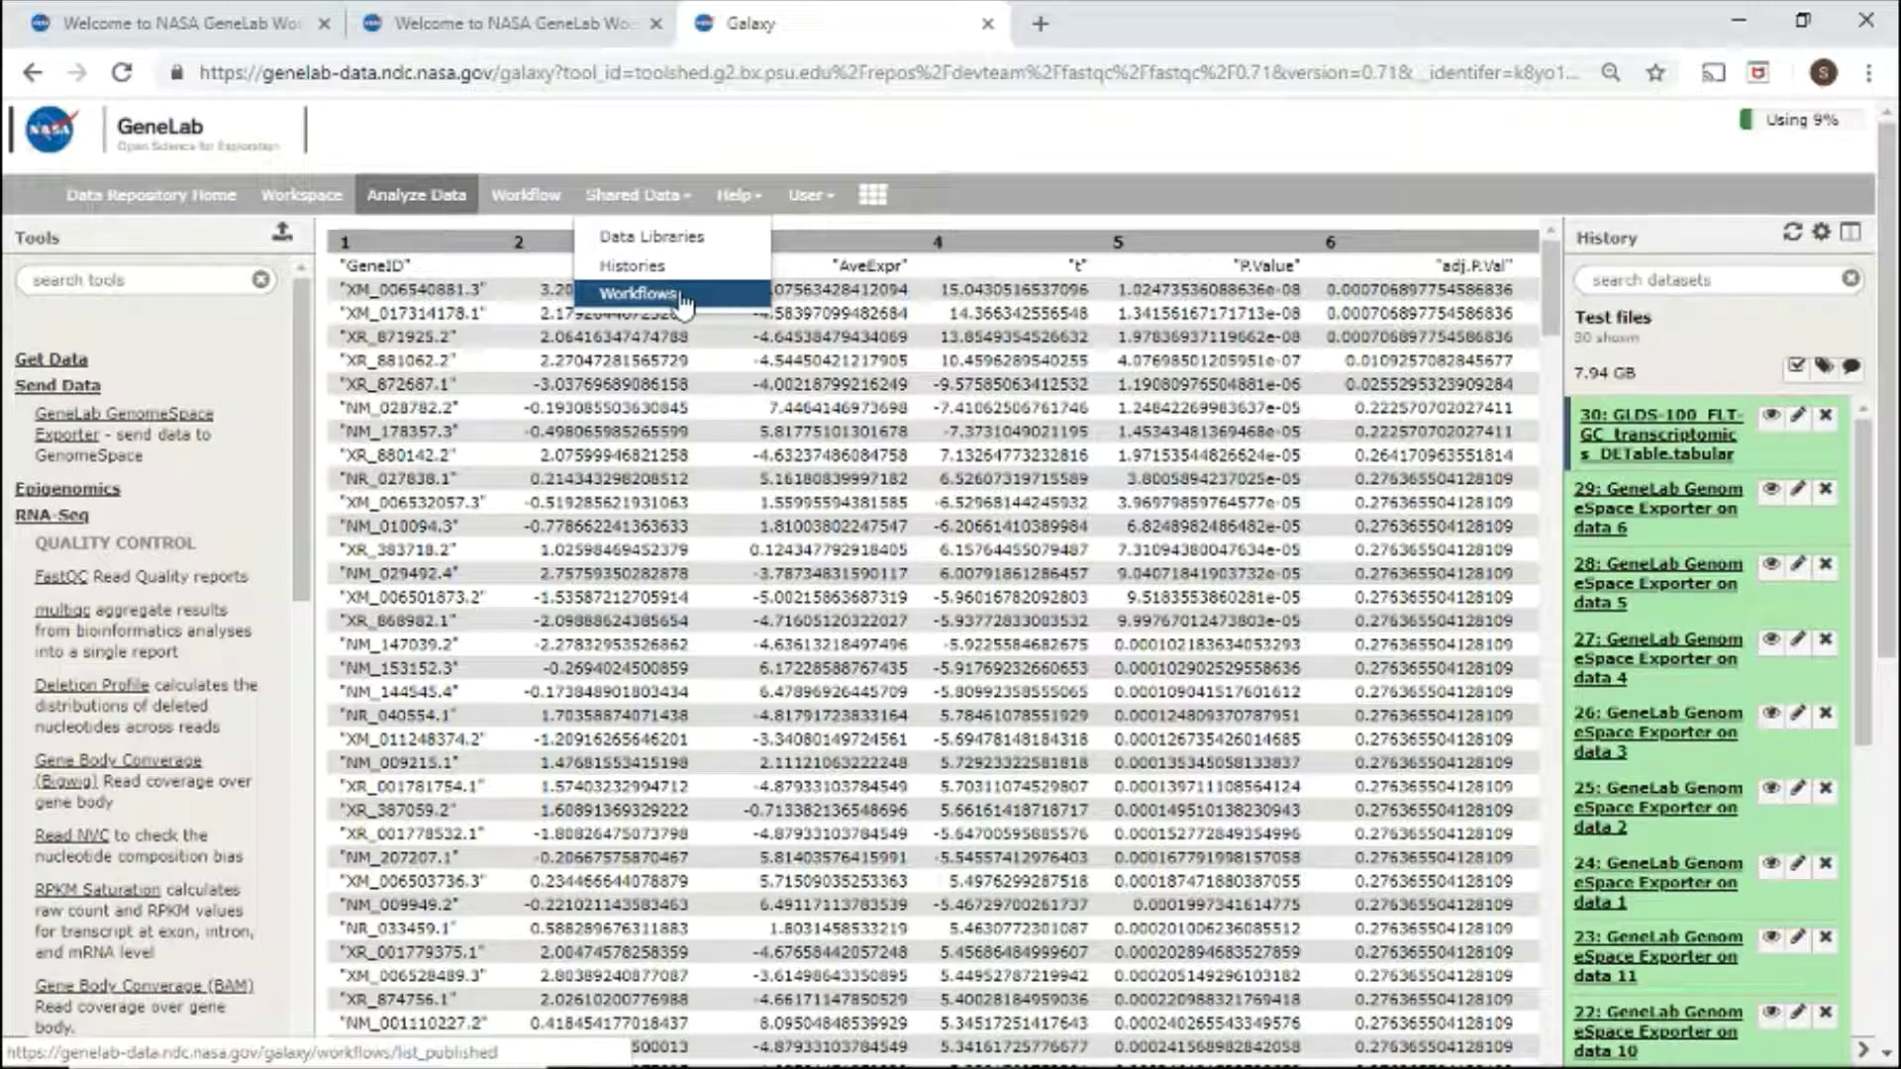
left_click(735, 197)
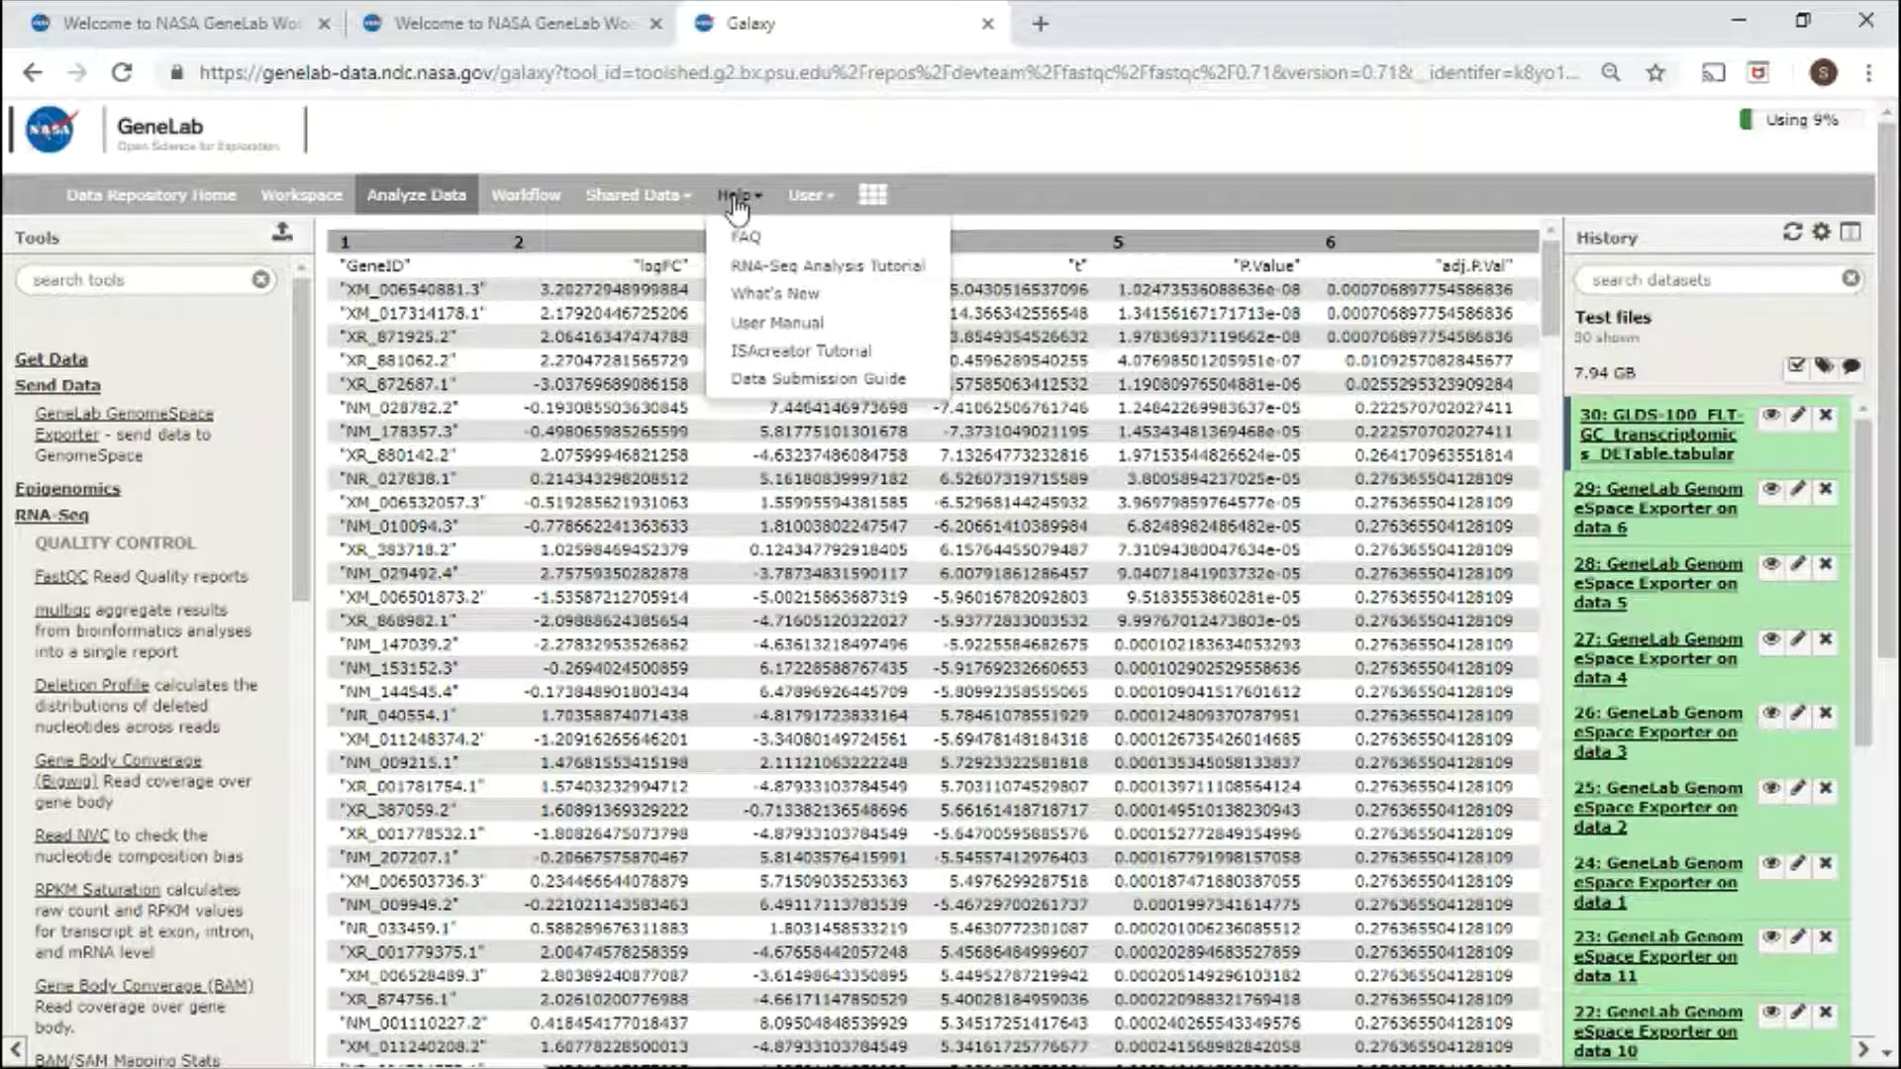